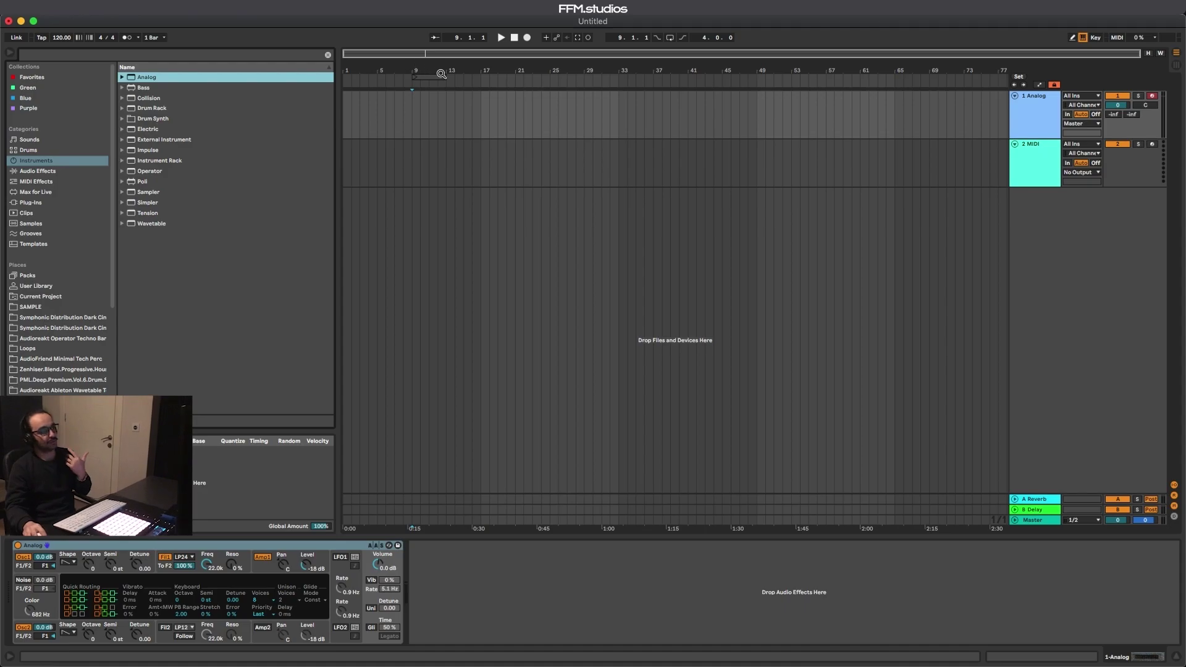
Drag the loop end from bar 13 to bar 17 so bars 9–17 are selected on the Analog track.
drag(443, 75, 481, 76)
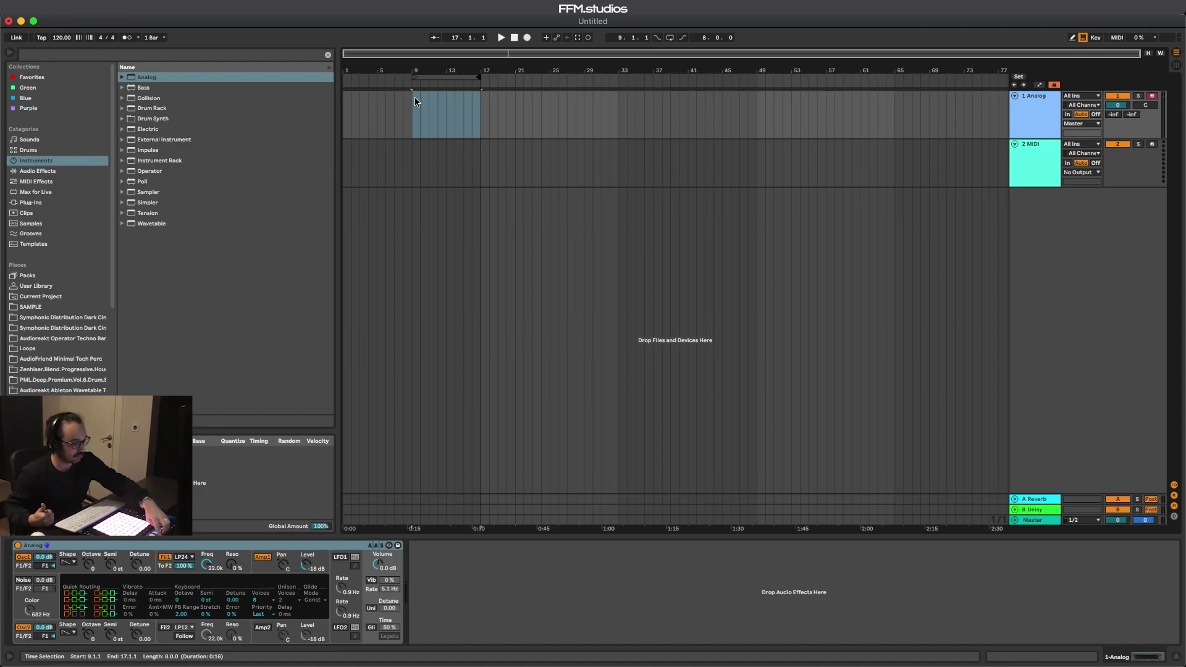
Insert an empty looping four-bar MIDI clip at bar 9 on the Analog track.
click(413, 119)
drag(413, 116, 466, 118)
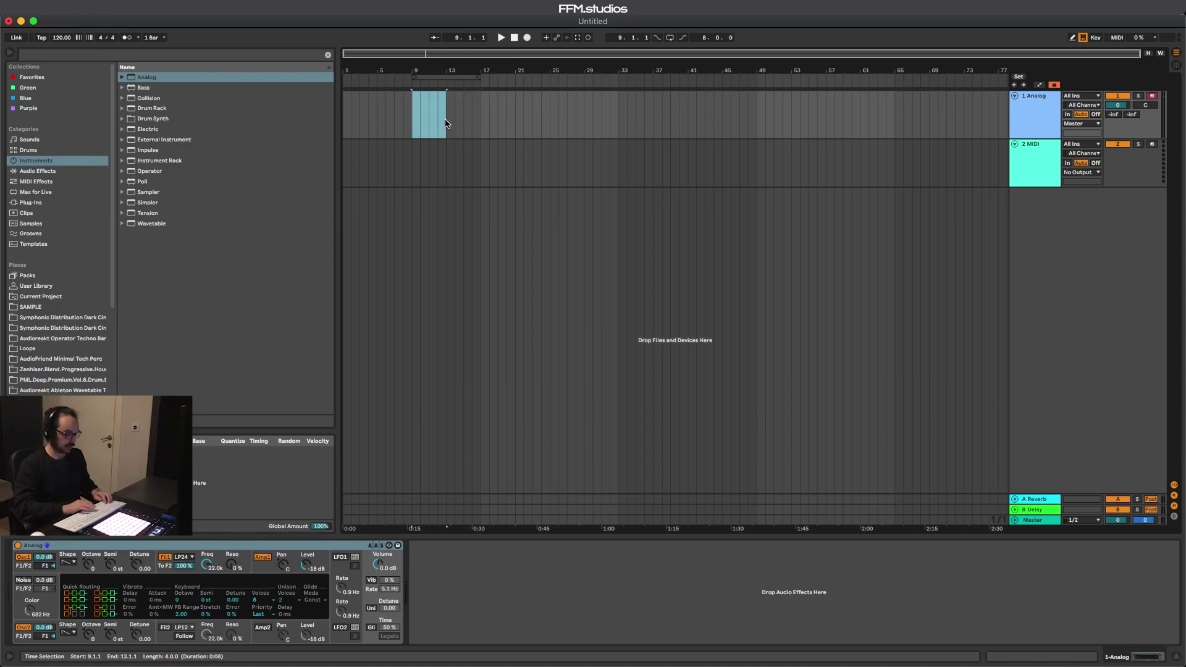
key(super+shift+m)
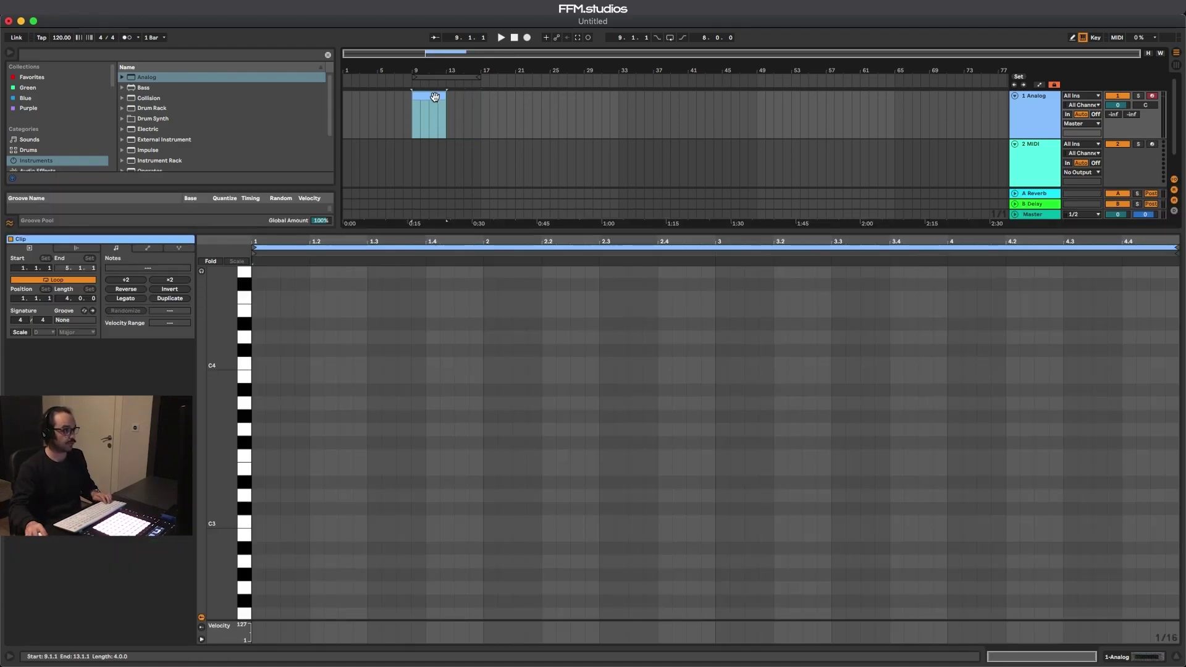
key(super+l)
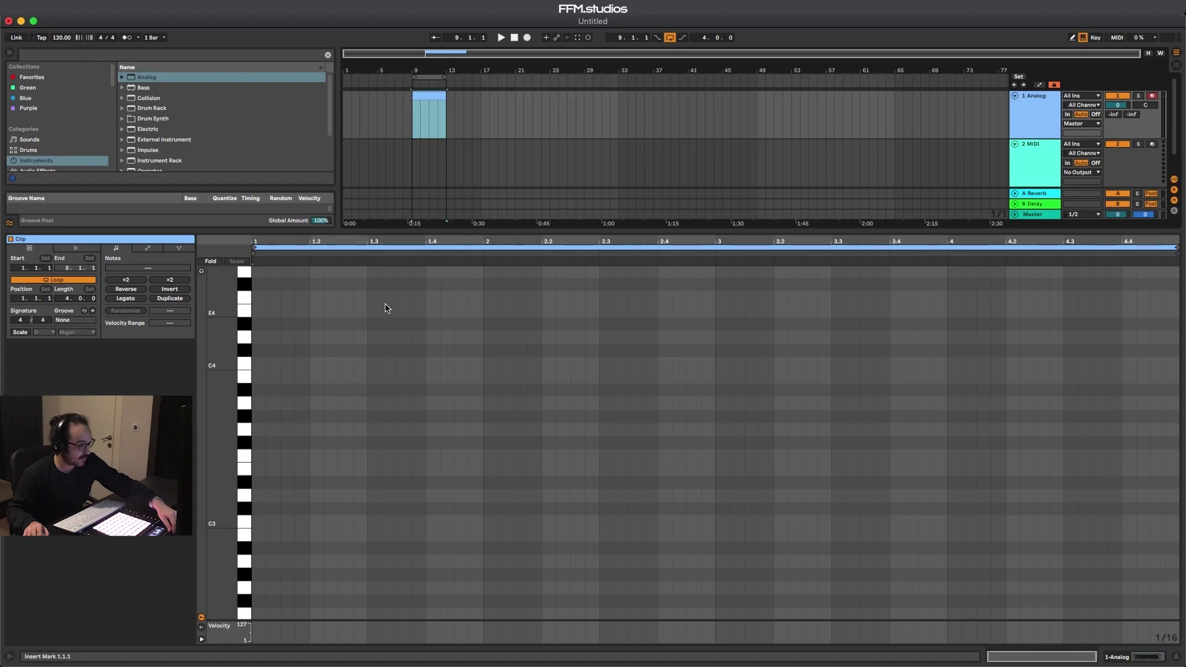
Set the clip's scale to D Minor and turn on scale highlighting.
click(39, 333)
click(45, 357)
click(75, 332)
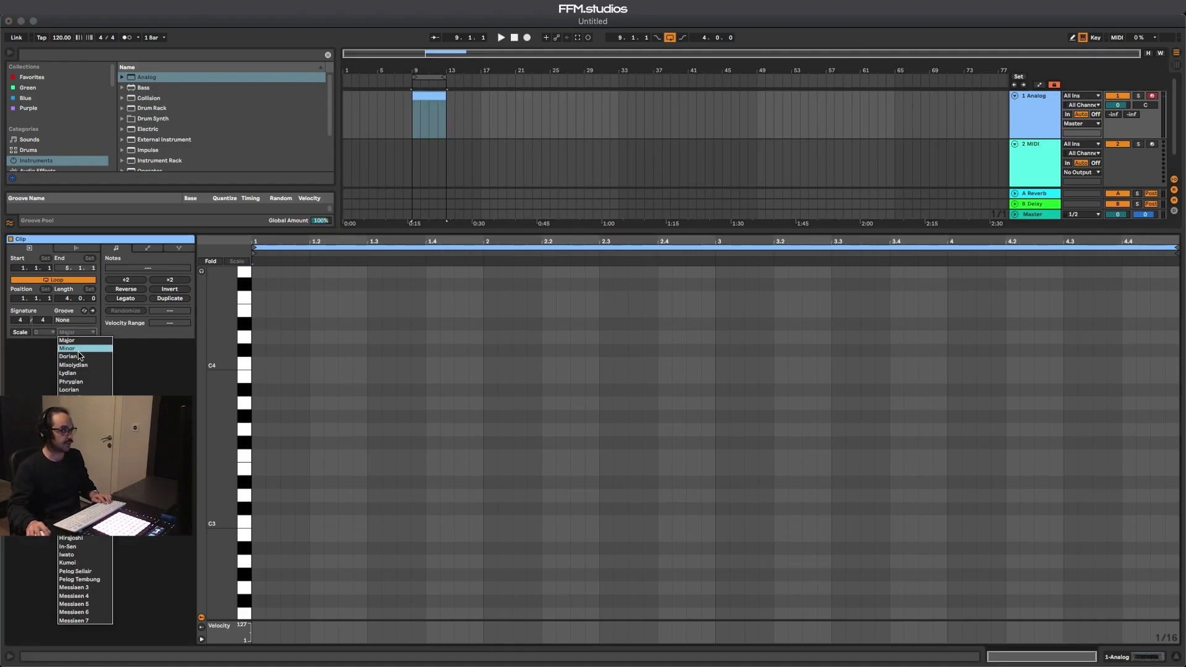
click(71, 355)
click(26, 333)
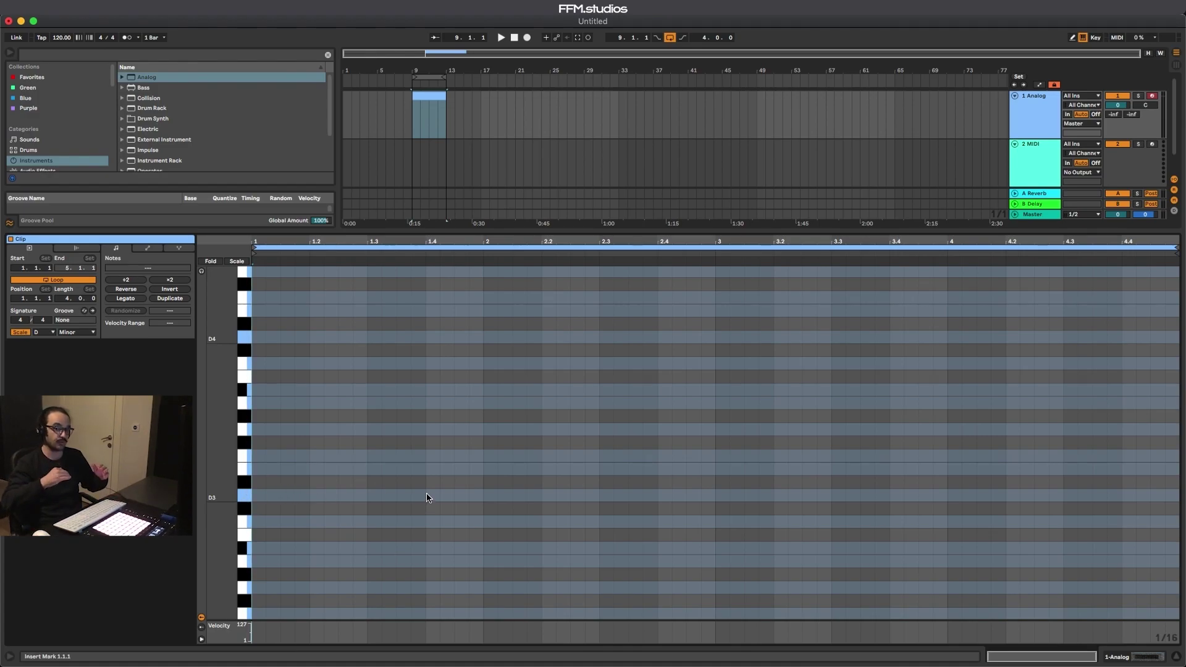
Draw D3 notes at 1.1.1, 1.1.2, 1.1.3, 1.2.1, 1.2.4 and 1.3.1.
double_click(259, 498)
double_click(289, 497)
key(space)
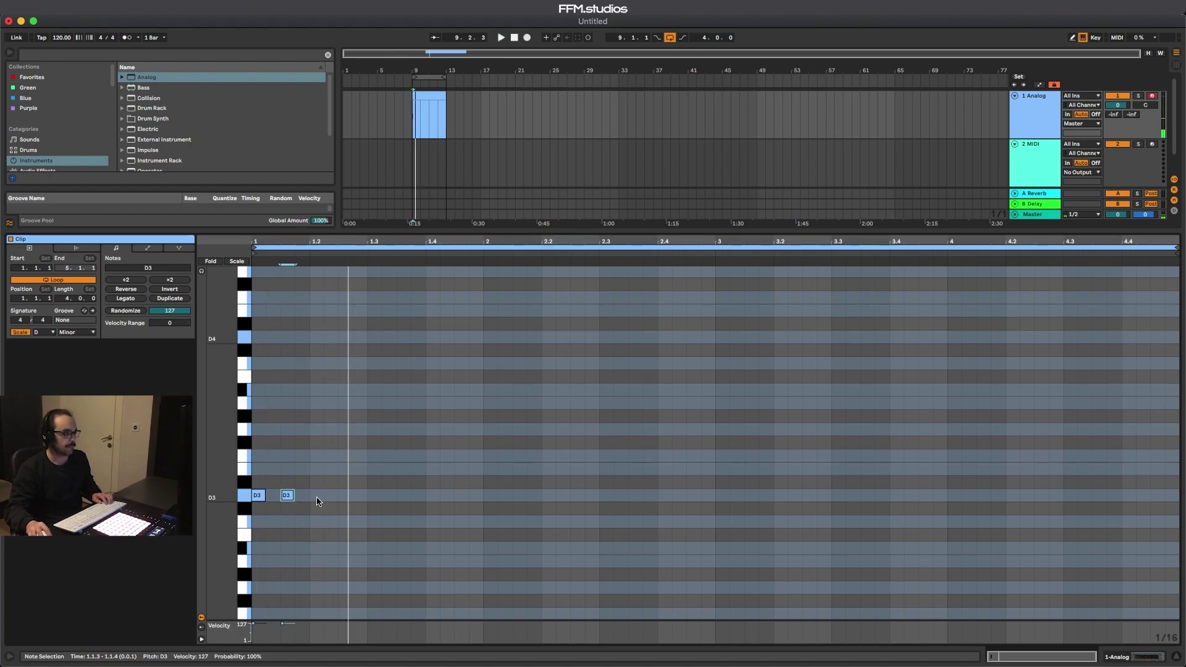
drag(286, 498, 276, 504)
double_click(289, 497)
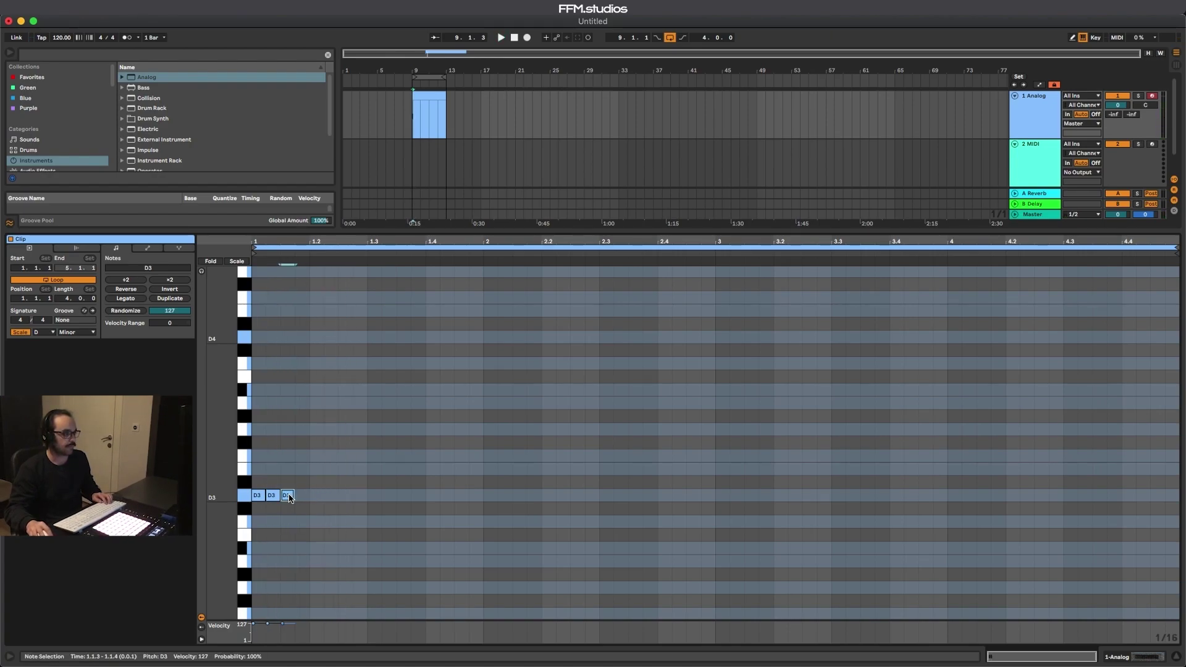
double_click(316, 496)
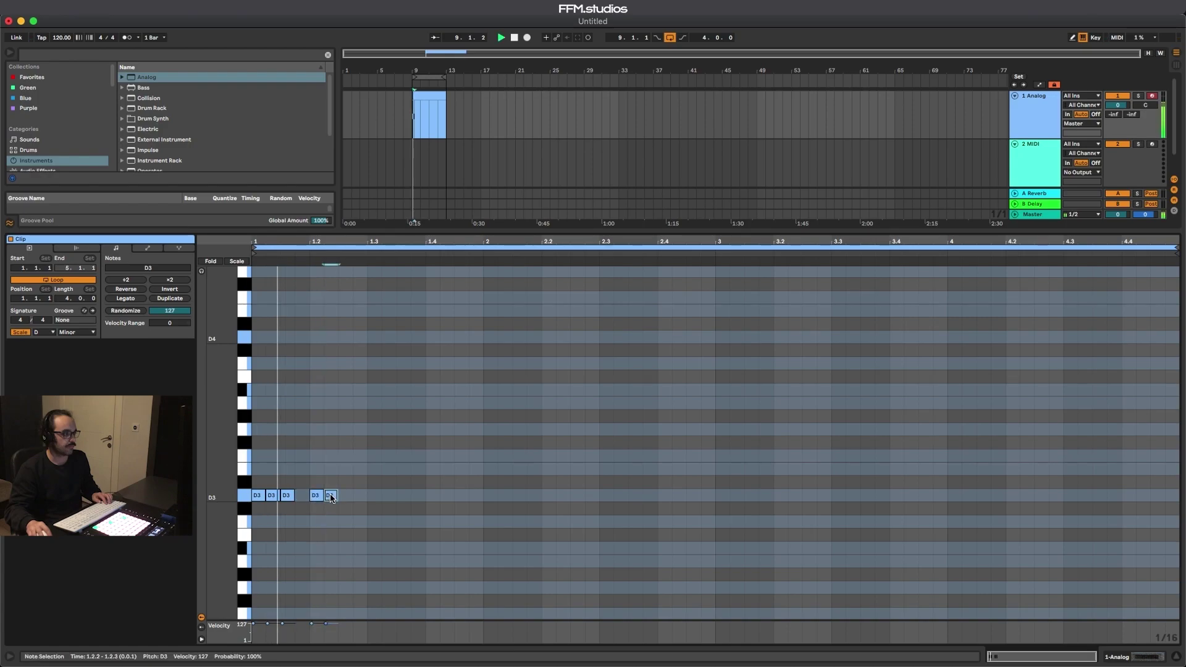
click(365, 498)
double_click(362, 498)
double_click(374, 498)
Add D3 notes at 1.3.3, 1.3.4, 1.4.2 and 1.4.3, then play the rhythm back.
key(space)
key(space)
double_click(403, 498)
double_click(417, 498)
click(454, 498)
double_click(446, 499)
double_click(461, 498)
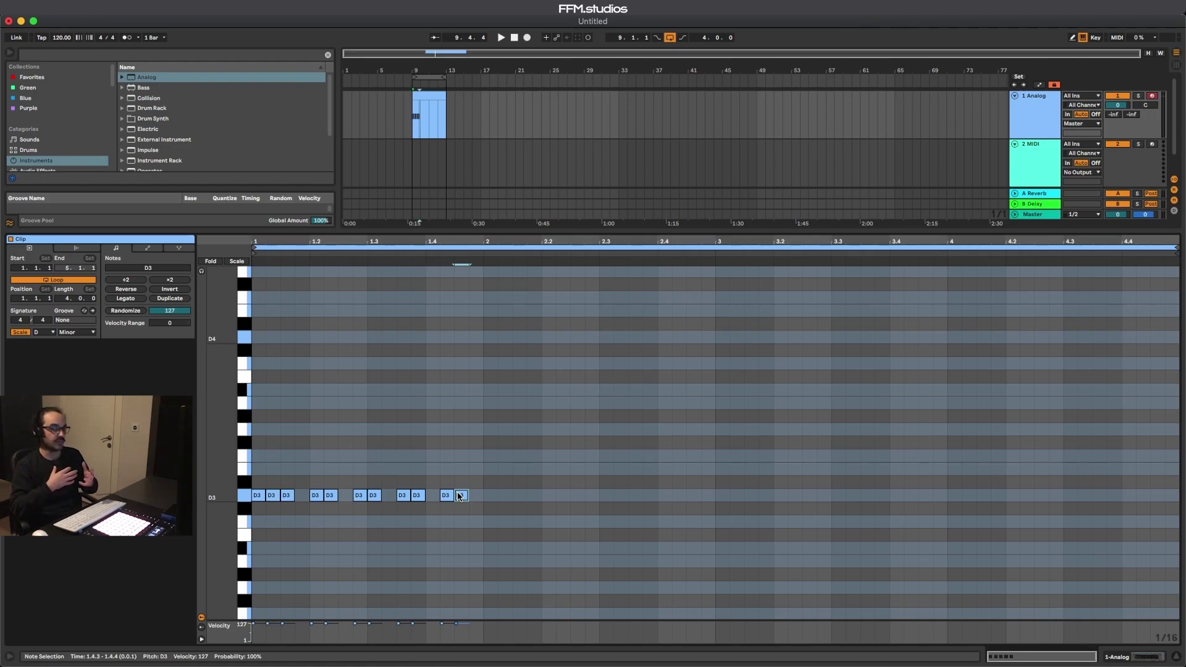
key(space)
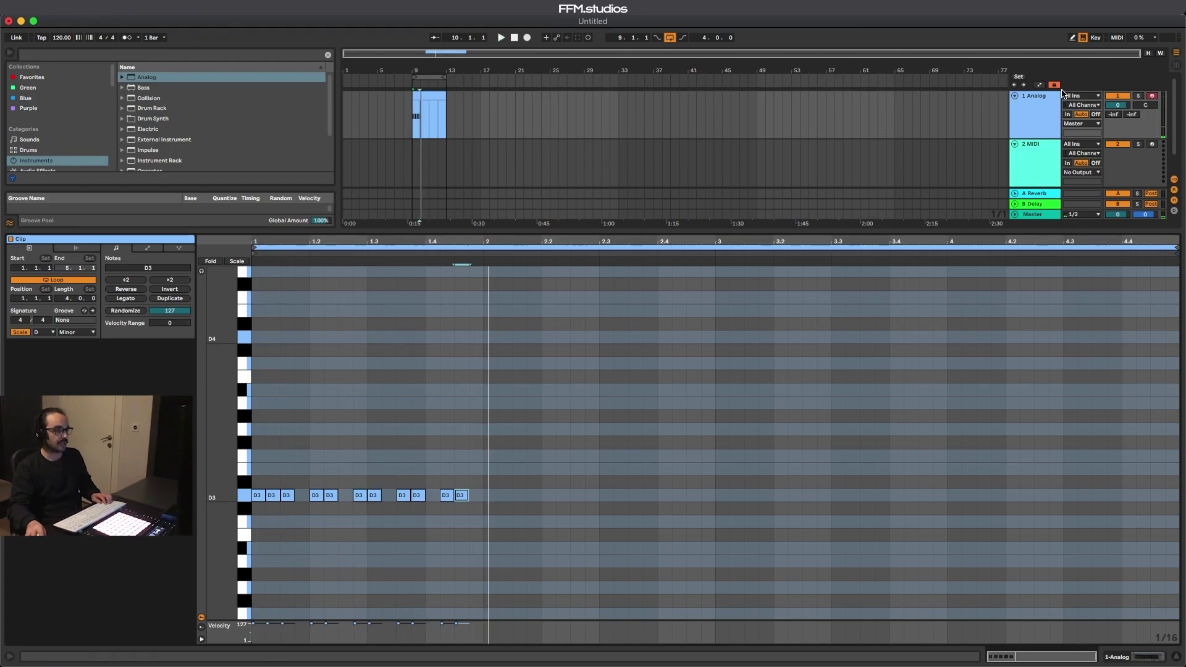
Show Analog's amp envelope and lengthen its decay while auditioning.
click(1045, 113)
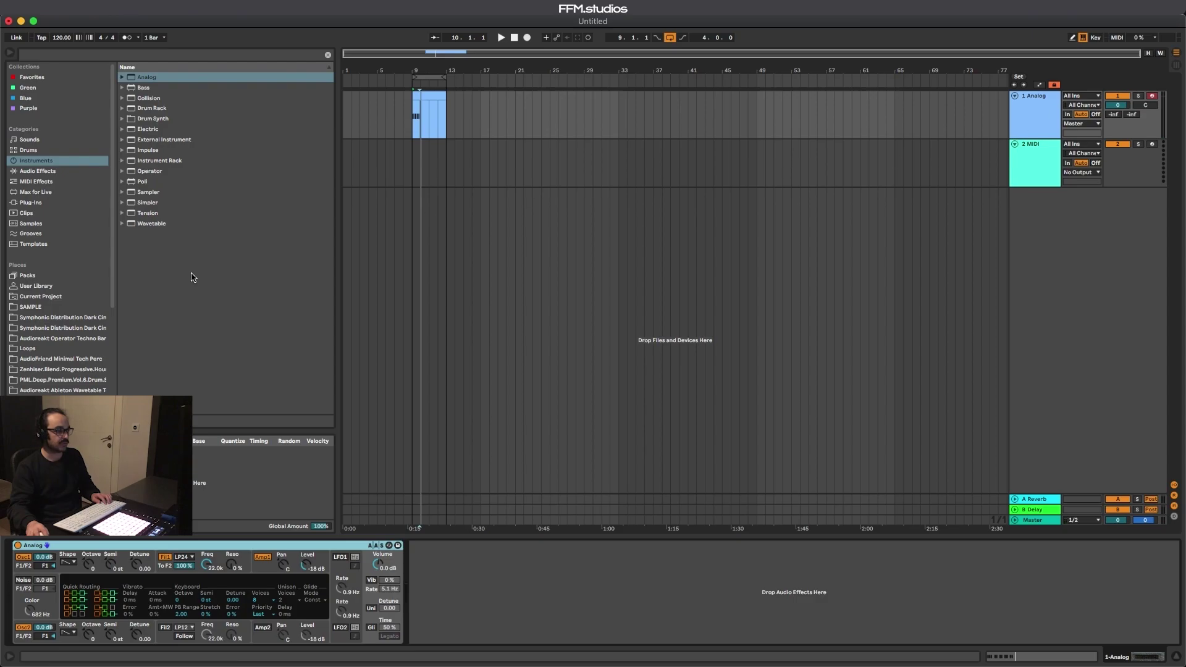
click(262, 569)
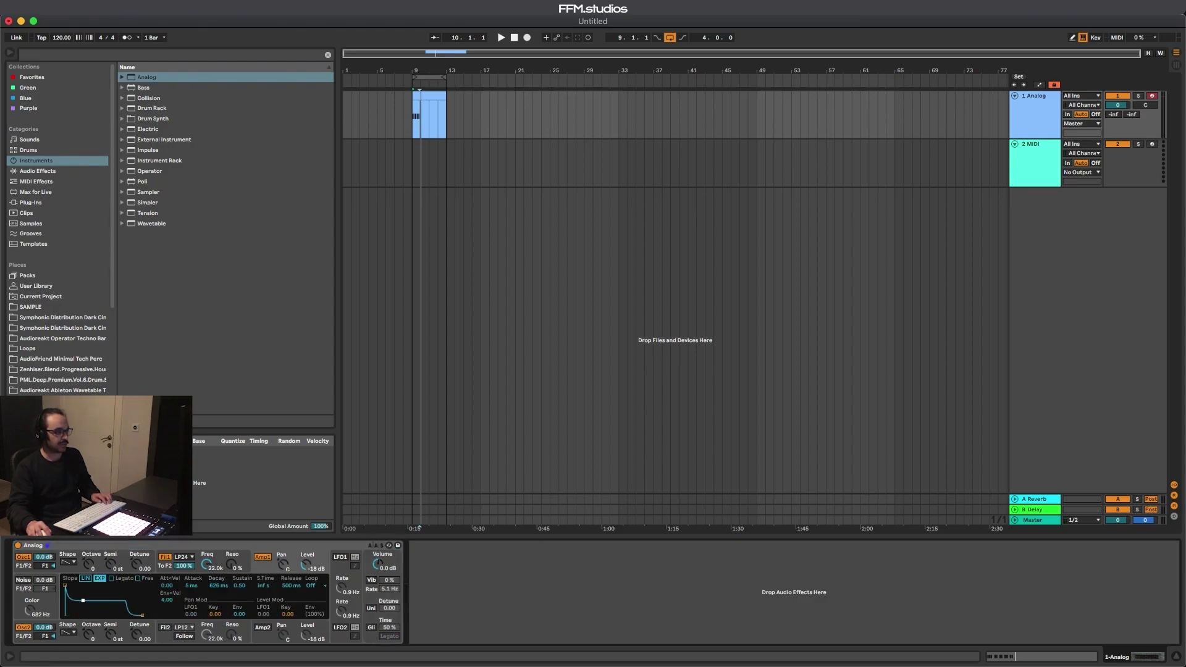
key(space)
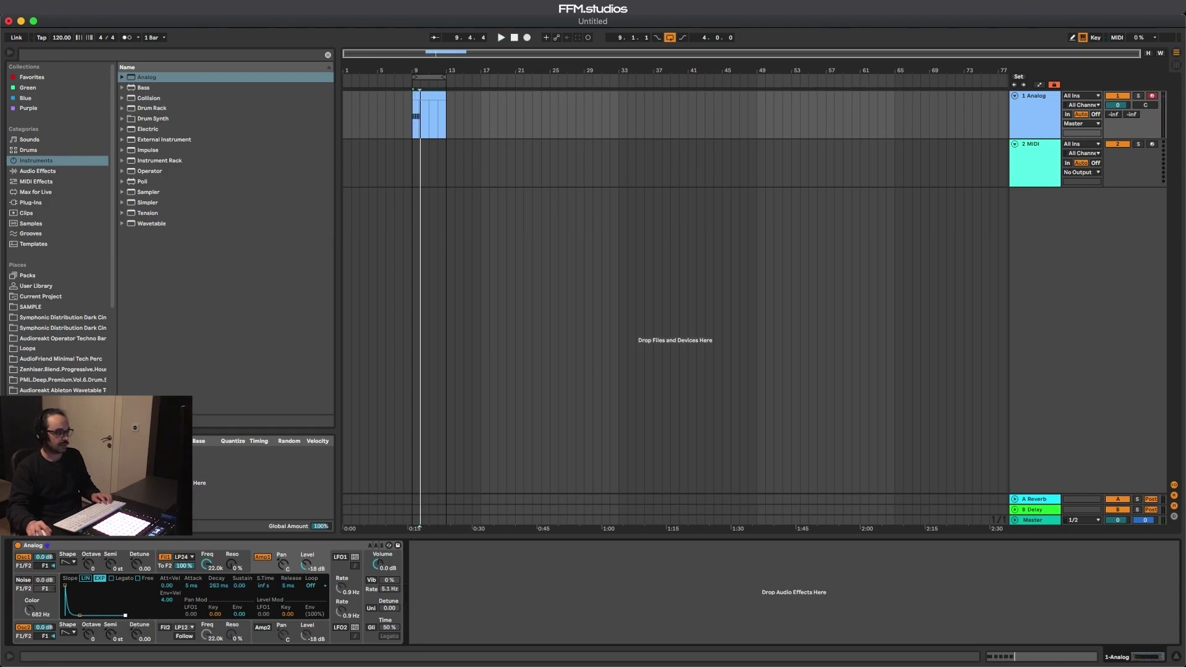
key(space)
mouse_move(79, 615)
mouse_down()
mouse_move(73, 608)
mouse_move(80, 616)
mouse_up()
key(space)
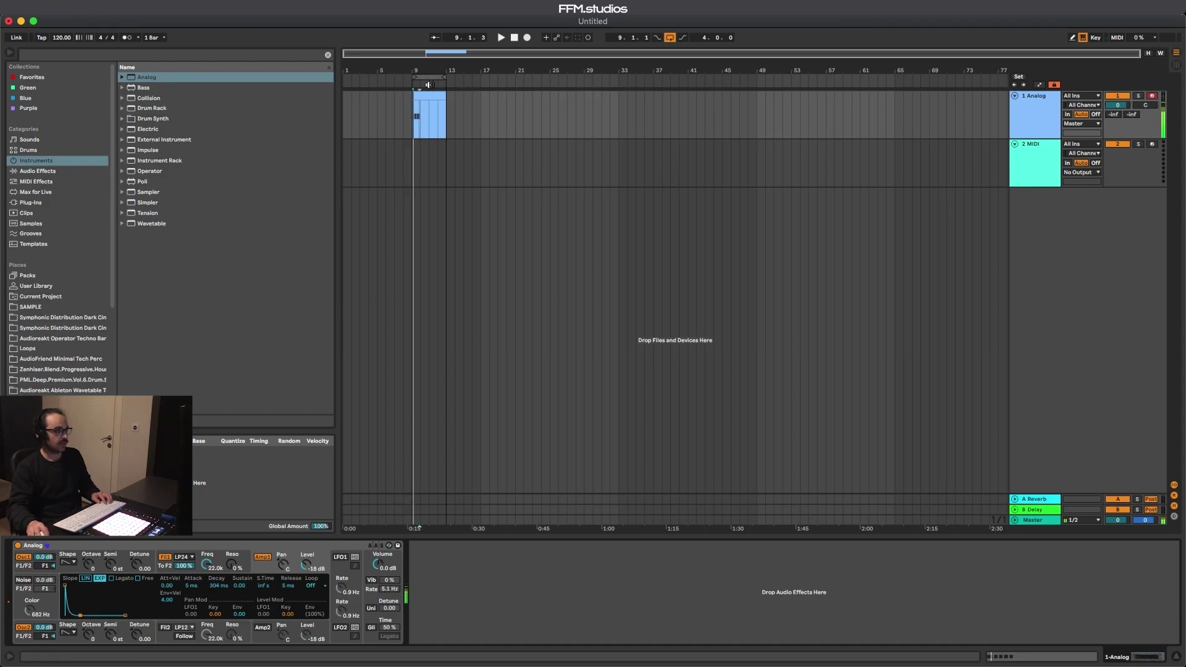
Loop the clip from bar 9 and fine-tune the amp envelope's decay and release.
drag(422, 129, 412, 128)
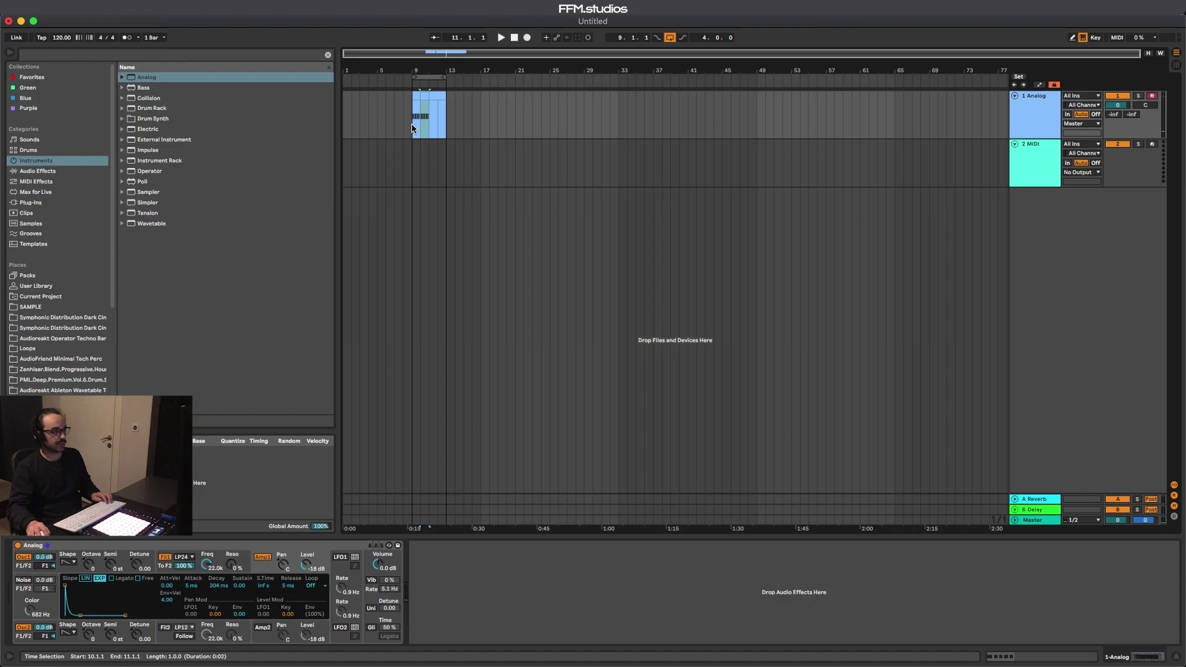
click(418, 98)
key(space)
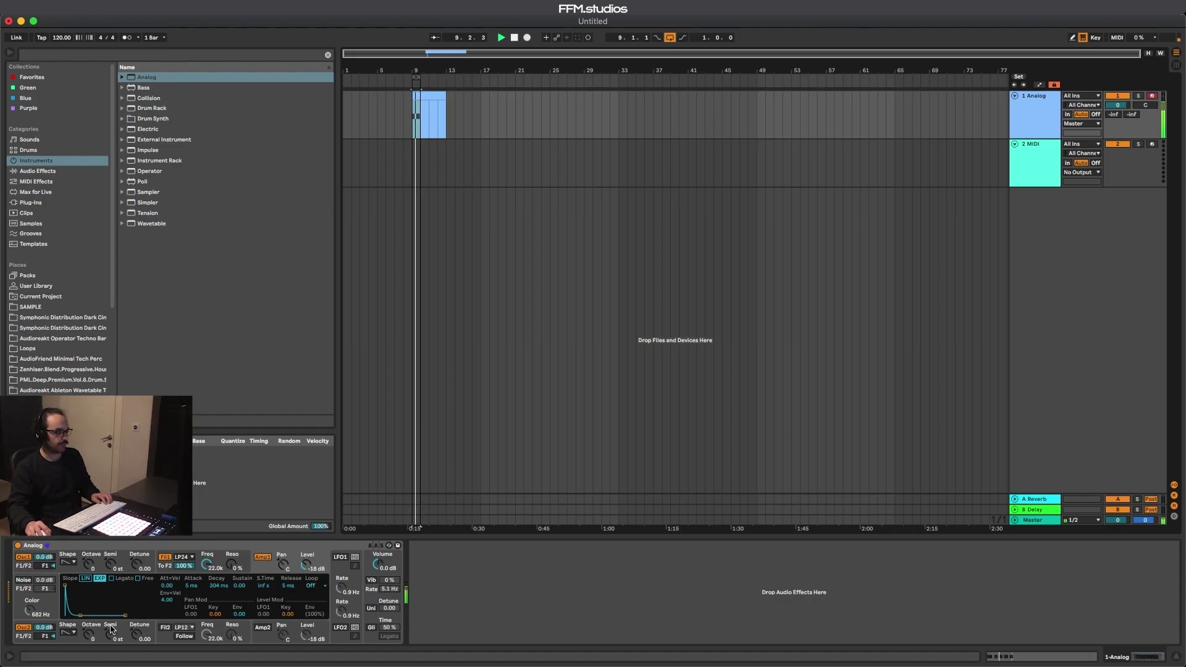
drag(80, 616, 83, 616)
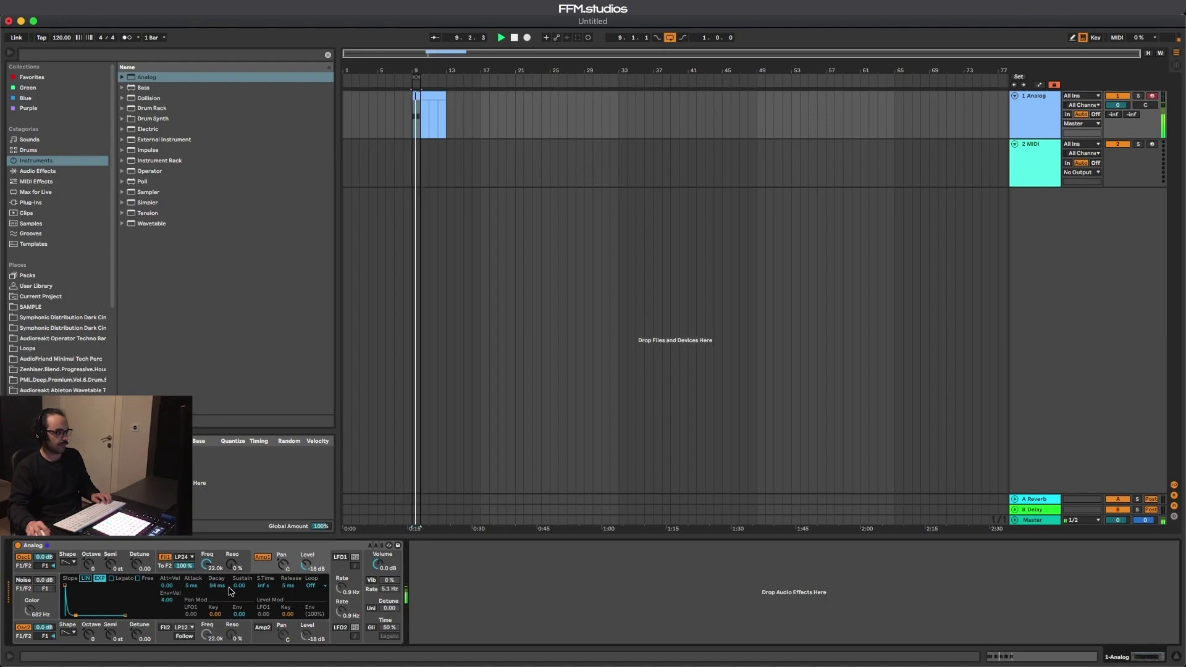
drag(288, 591, 288, 564)
drag(218, 585, 218, 579)
drag(289, 586, 292, 589)
key(space)
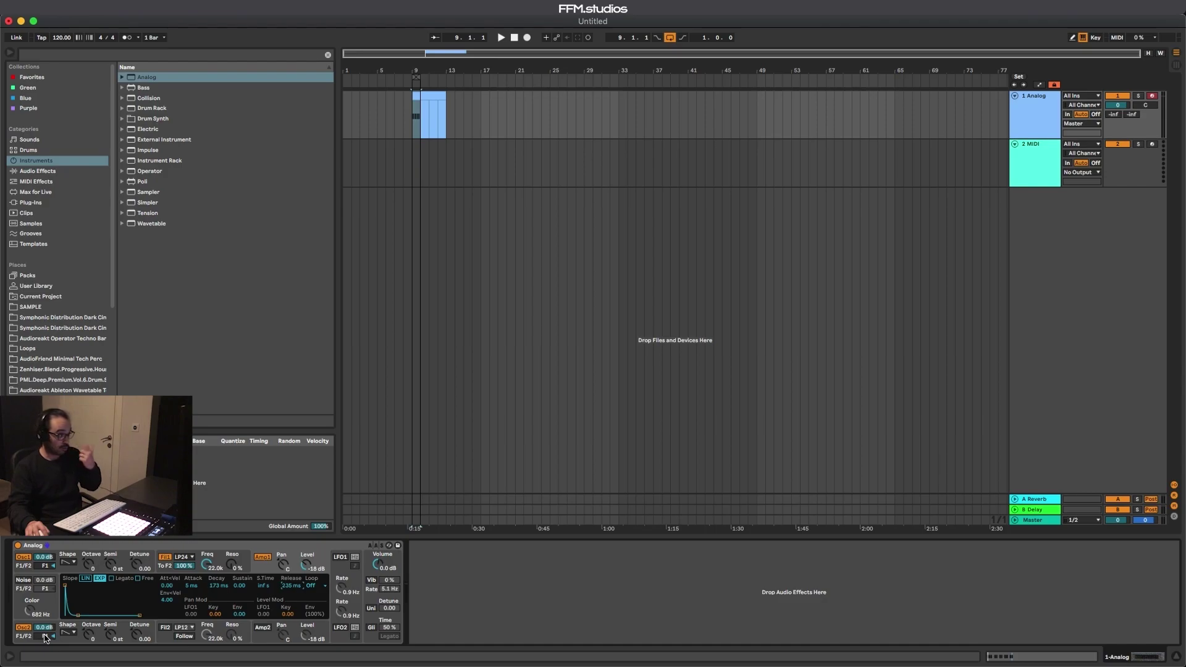
Give oscillator 2 a different waveform and lower its level to about -18 dB.
click(66, 632)
click(65, 626)
mouse_move(45, 628)
mouse_down()
mouse_move(45, 649)
mouse_move(44, 621)
mouse_up()
key(space)
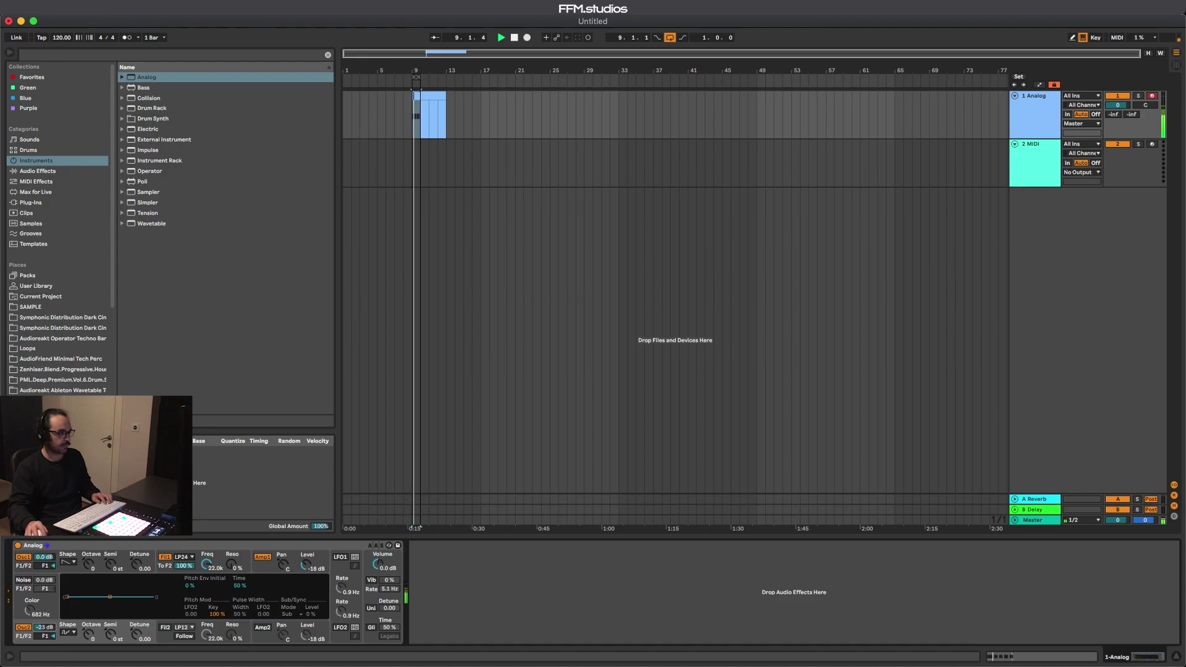
drag(416, 70, 427, 144)
mouse_move(44, 627)
mouse_down()
mouse_move(44, 614)
mouse_move(44, 637)
mouse_up()
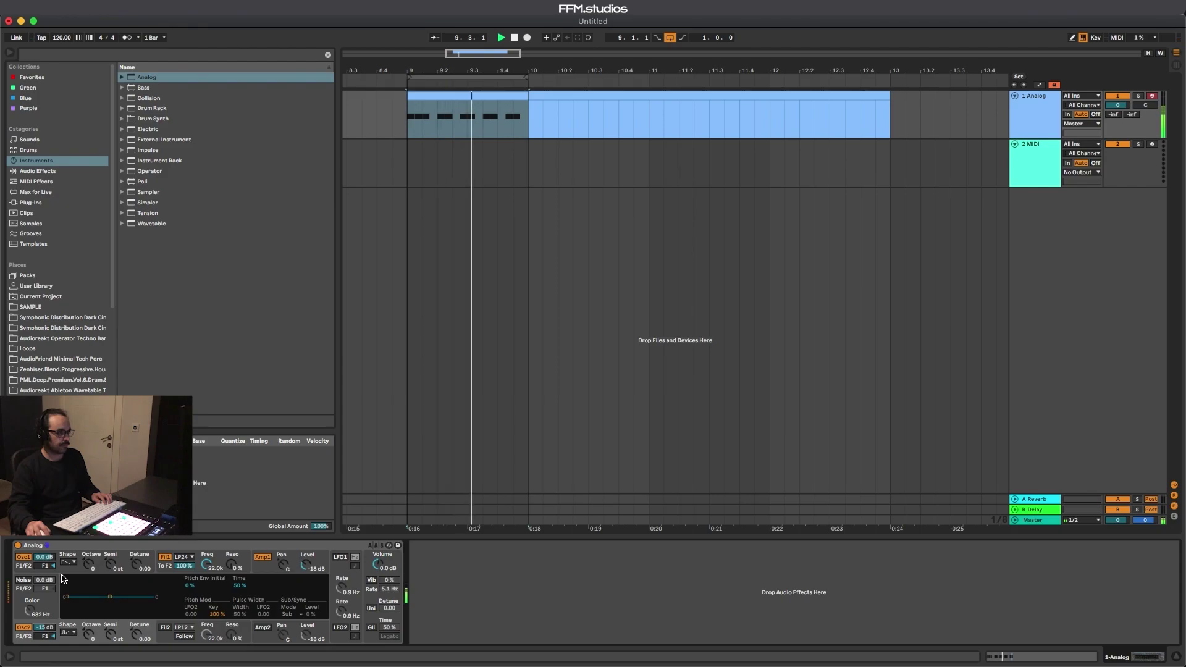
Open the clip's notes, keep 1.1.2 on D3 and raise the 1.1.3 note to B♭3.
double_click(434, 97)
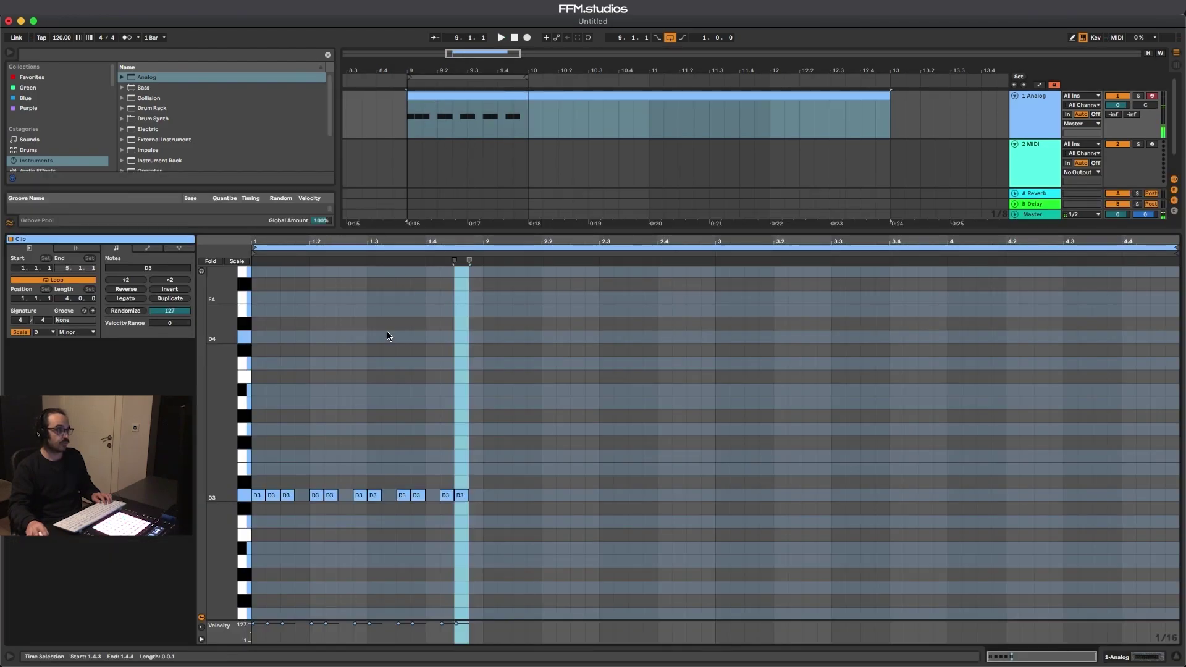
click(269, 496)
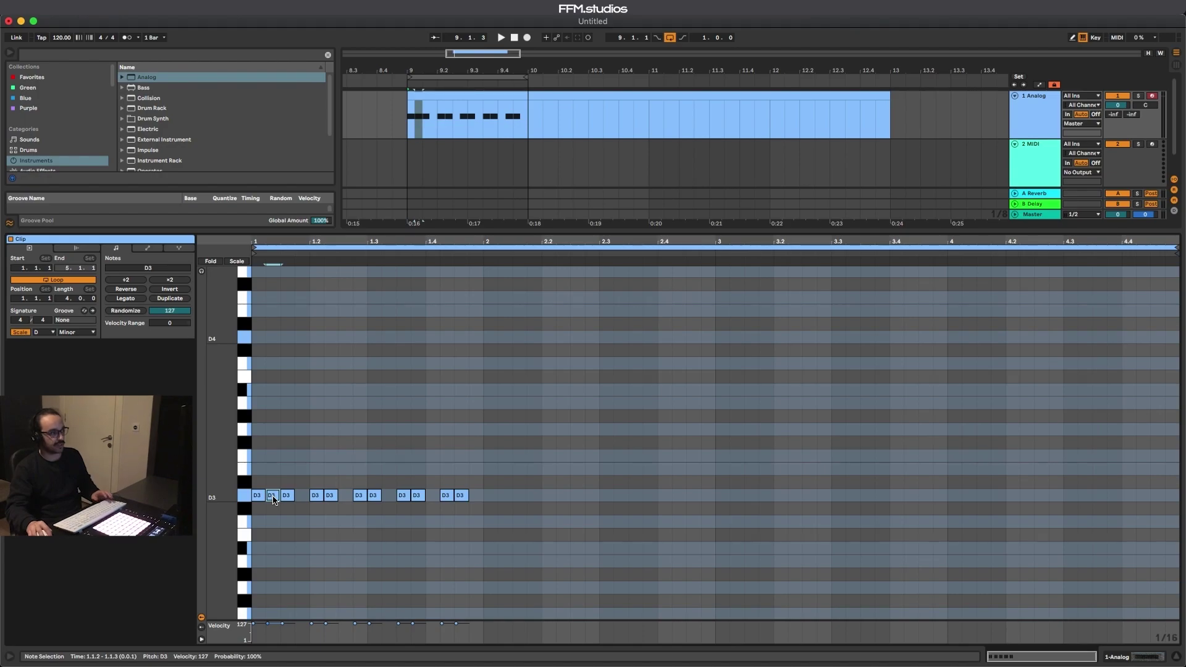
drag(274, 497, 274, 392)
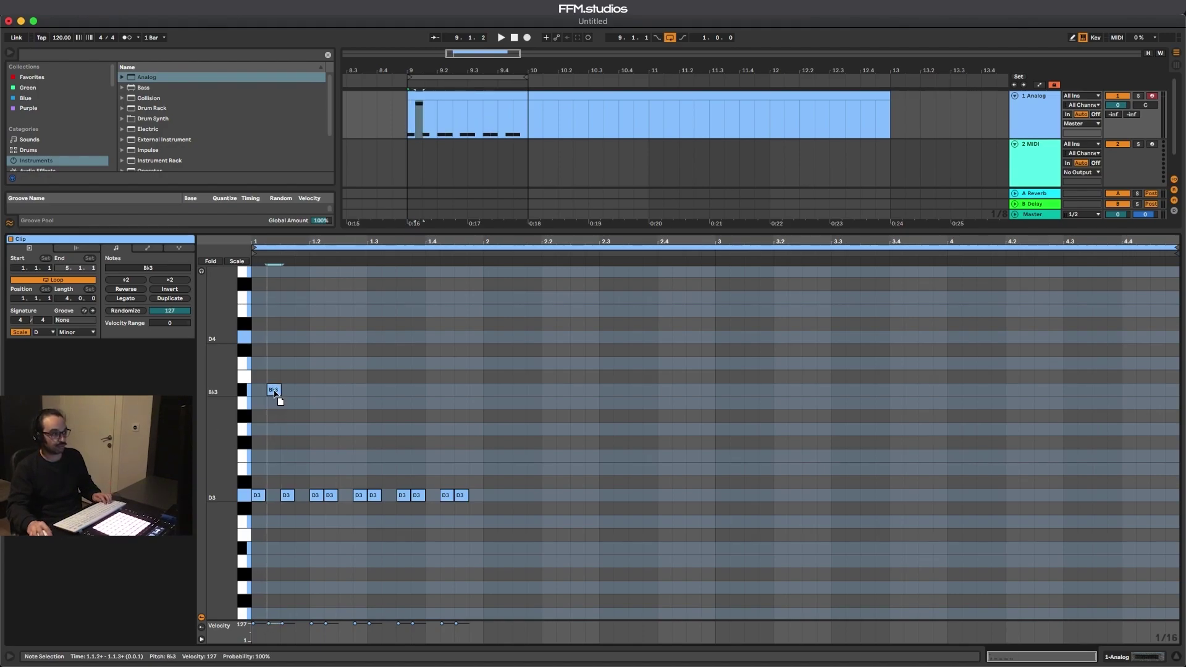
key(super+z)
key(alt+Right)
key(shift+Up)
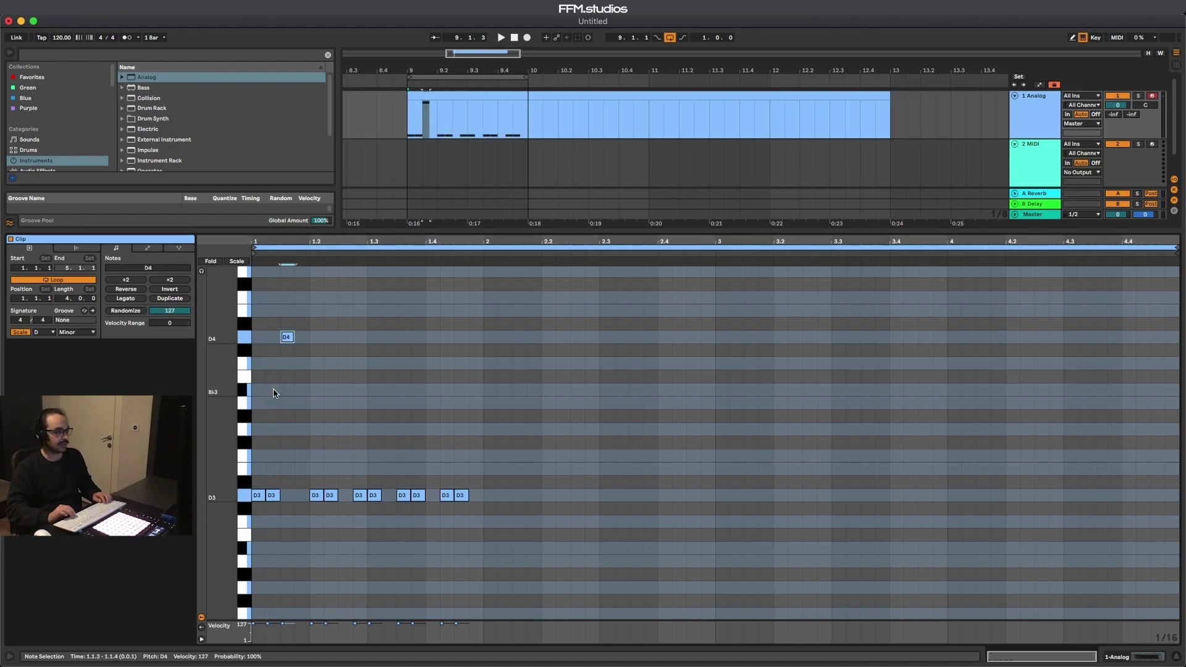
key(Down)
key(space)
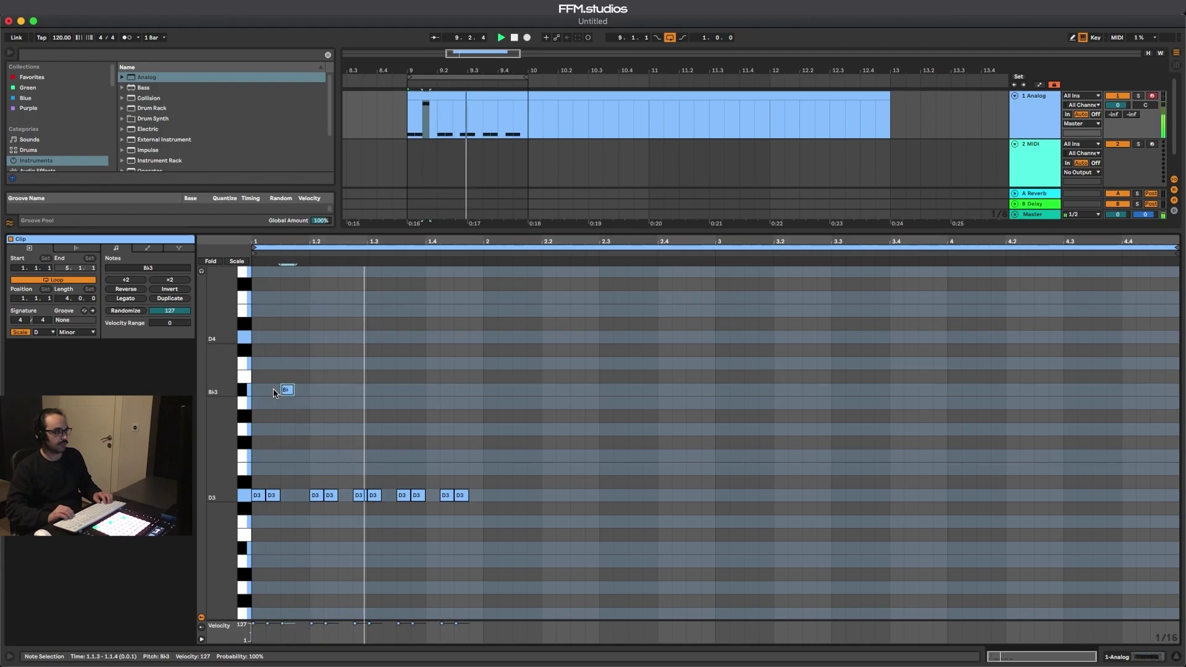
Raise the notes at 1.2.2 to A3, 1.3.1 to G3, 1.3.4 to F3 and 1.4.3 to G3.
drag(332, 496, 332, 404)
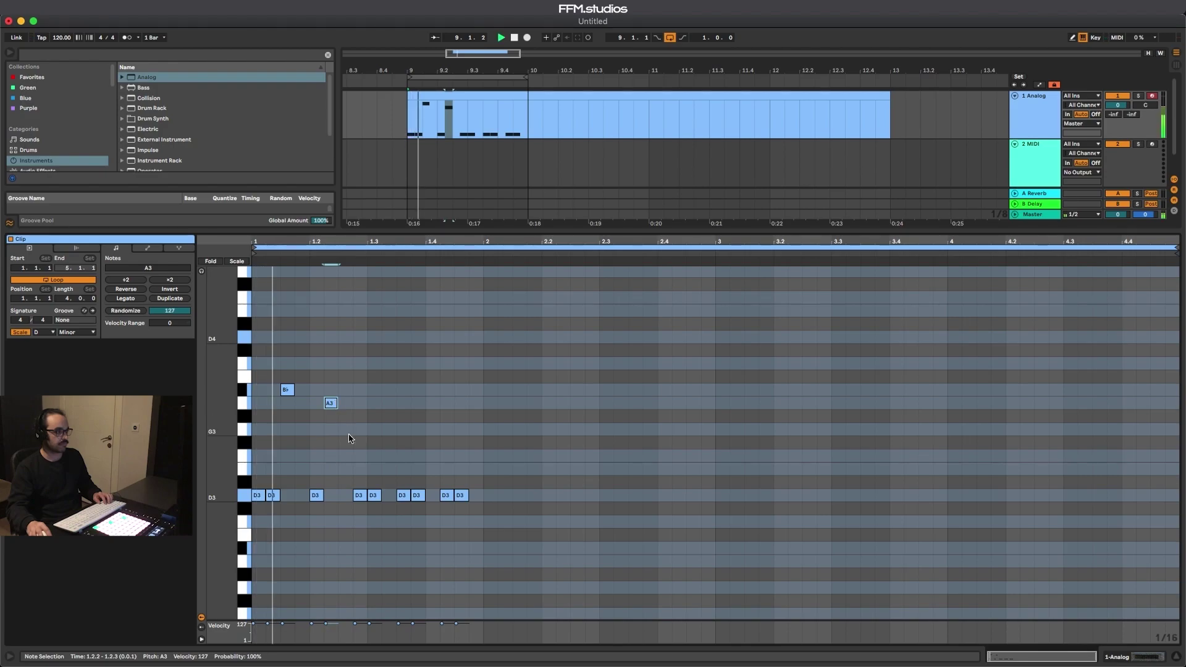
drag(375, 495, 380, 435)
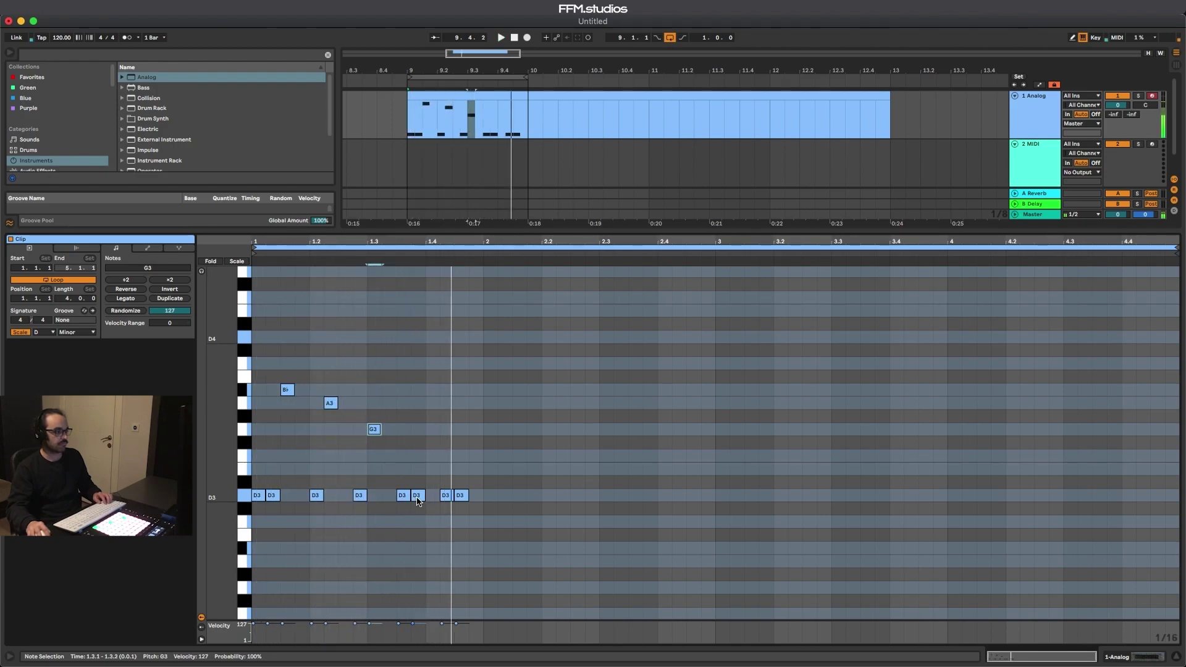
drag(417, 497, 414, 462)
drag(458, 500, 459, 466)
key(space)
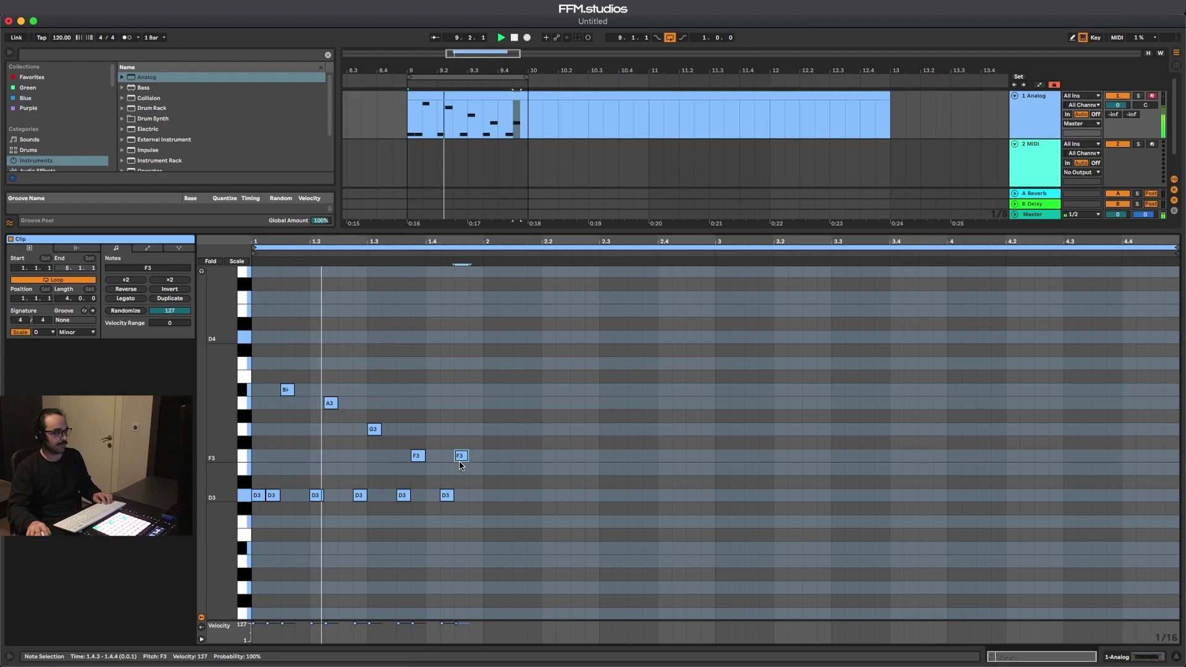
key(Up)
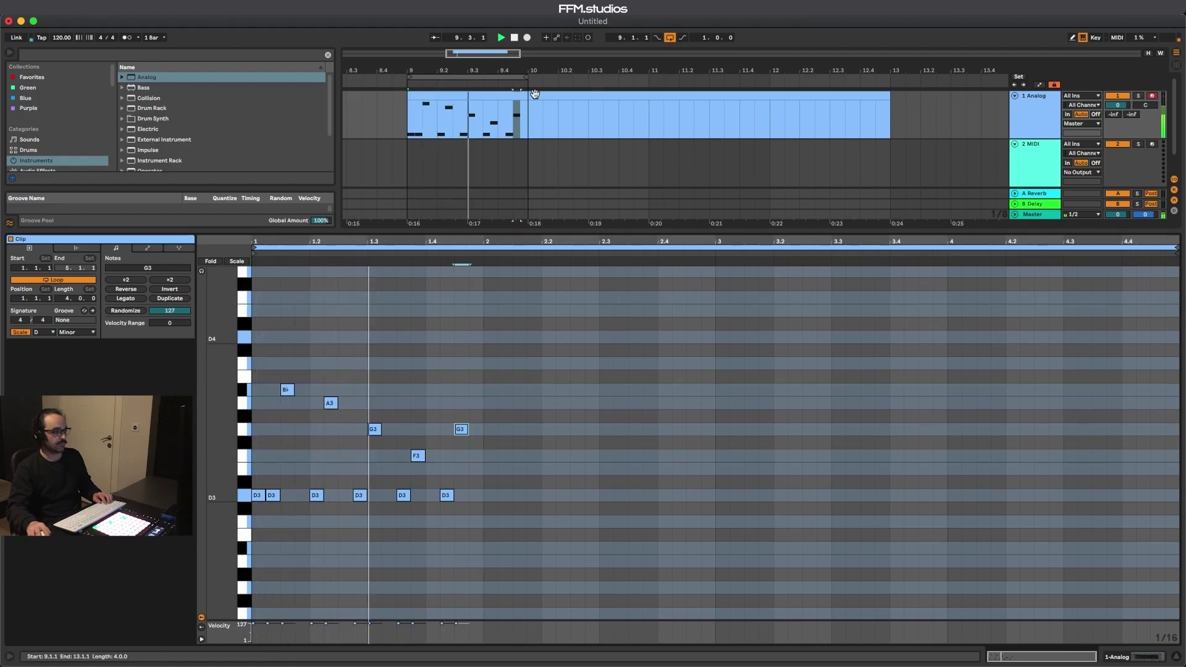
scroll(535, 105, down, 6)
key(space)
Split the clip at bar 10 and duplicate the first bar to repeat the melody.
click(535, 115)
key(super+e)
click(527, 99)
key(super+d)
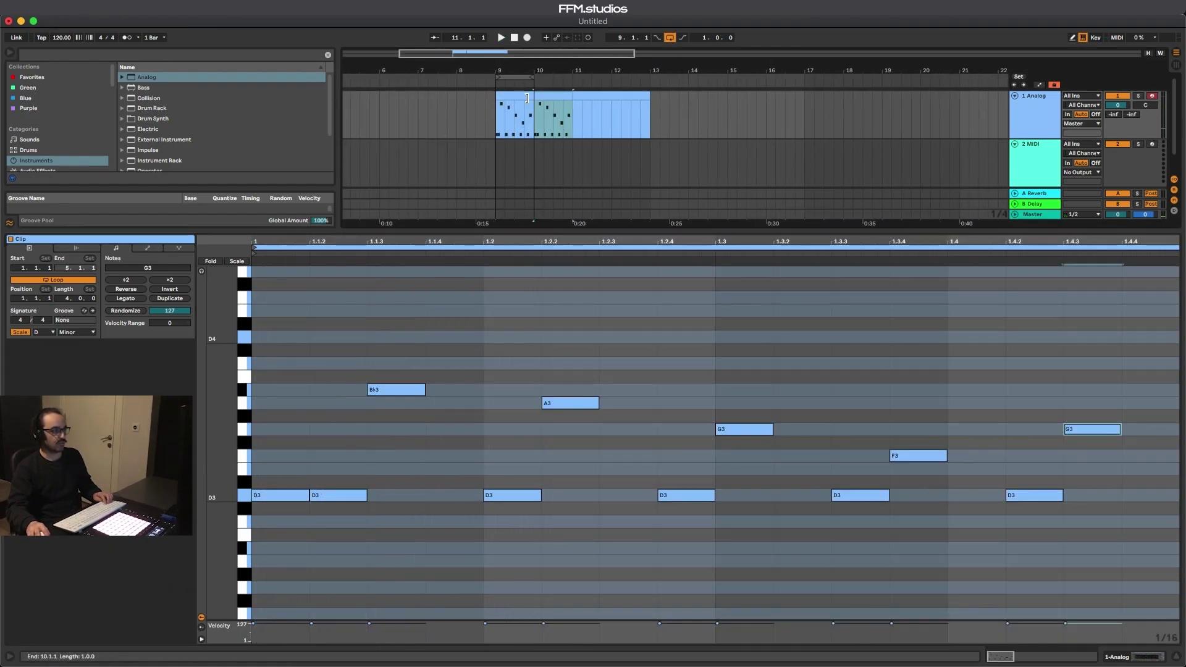
click(513, 90)
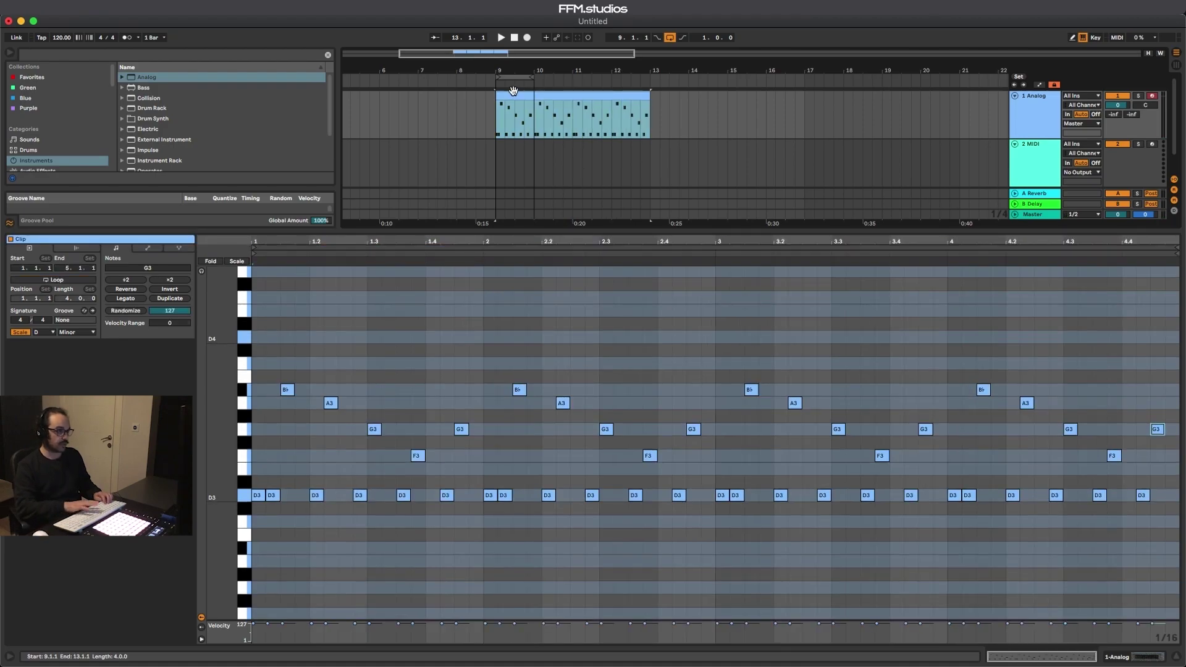
key(space)
click(1014, 123)
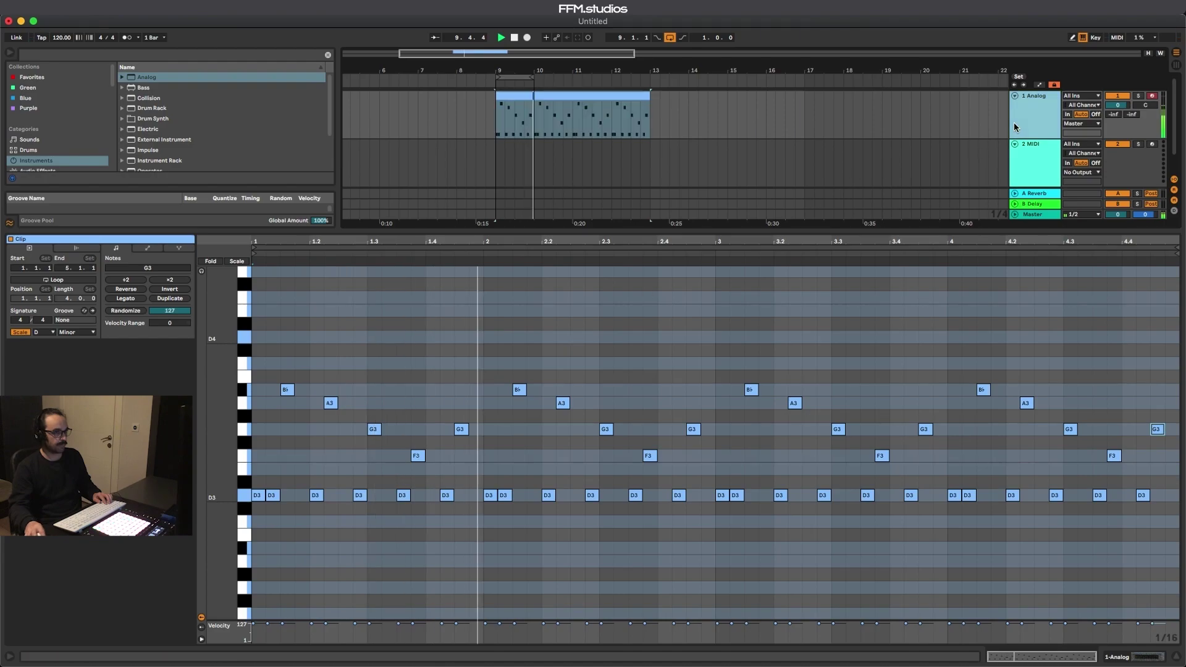
Set the Analog amp envelope decay to 140 ms.
click(1014, 123)
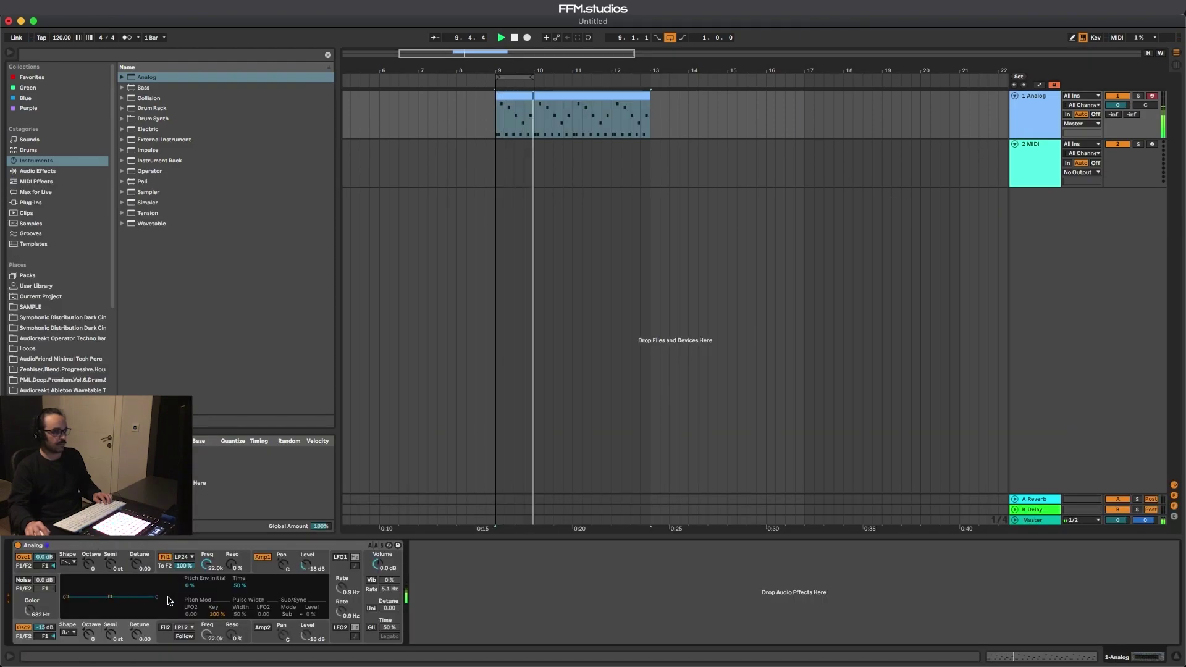
click(267, 569)
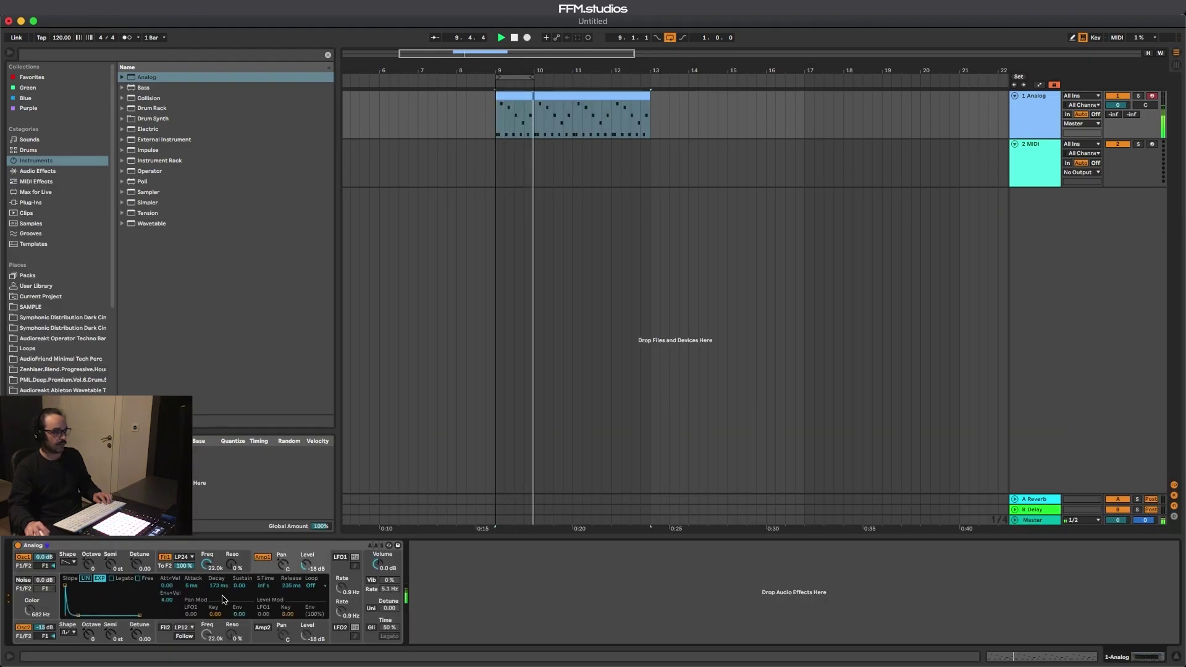
drag(219, 586, 219, 583)
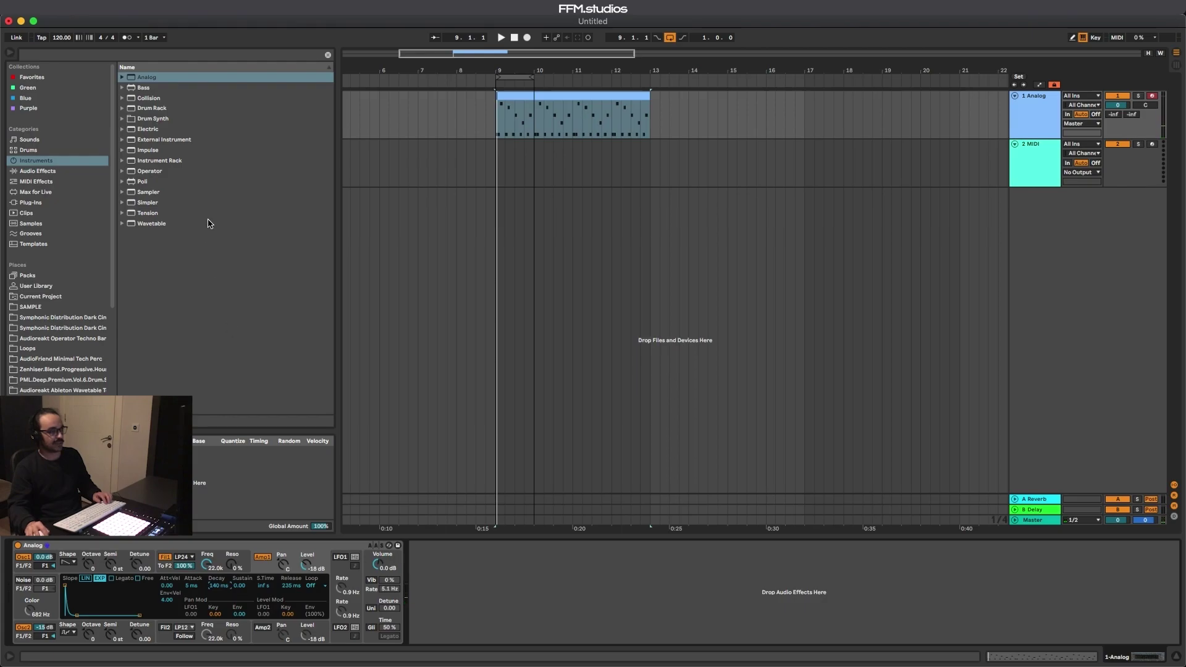
Stretch the loop across the whole four-bar clip, bars 9 to 13.
click(160, 55)
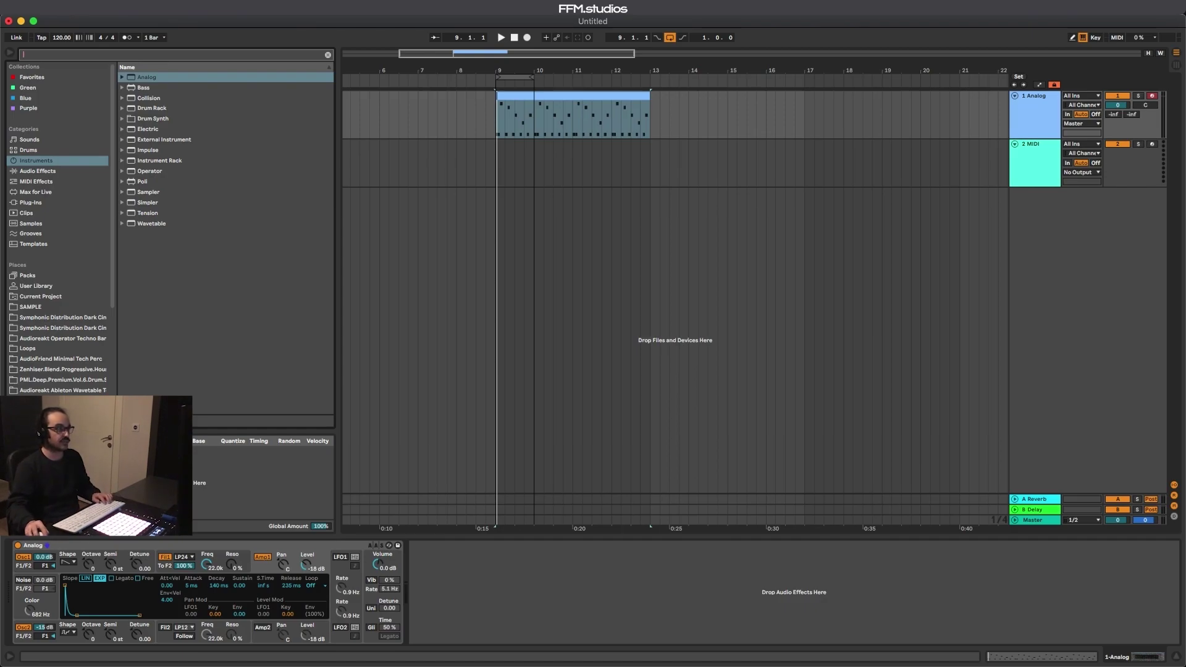
drag(532, 77, 659, 104)
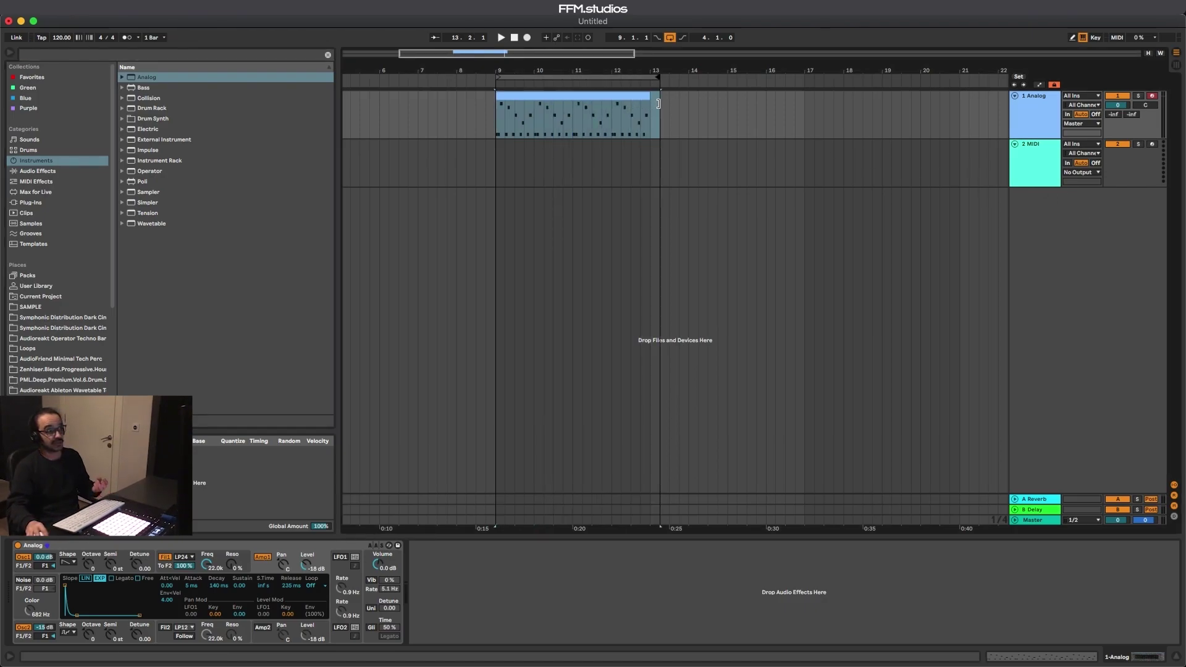
key(shift+Left)
Load Overdrive after Analog and set Drive 36%, band 2.21 kHz and Tone 52%.
click(171, 55)
text(overd)
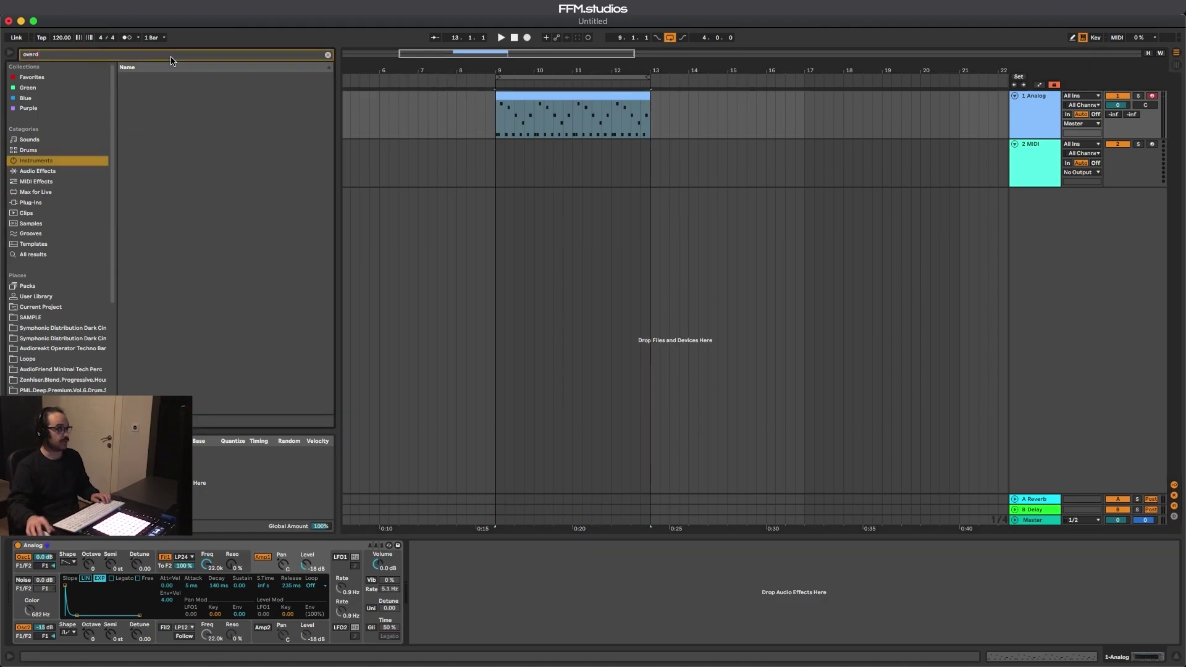
click(36, 171)
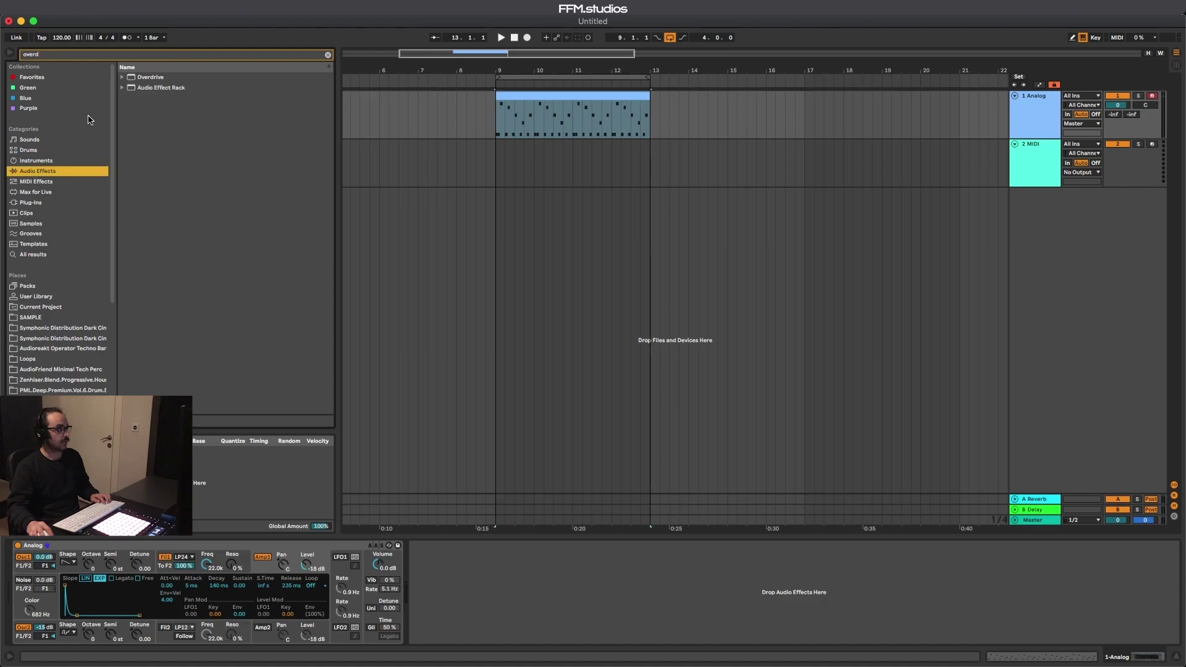
double_click(146, 78)
key(space)
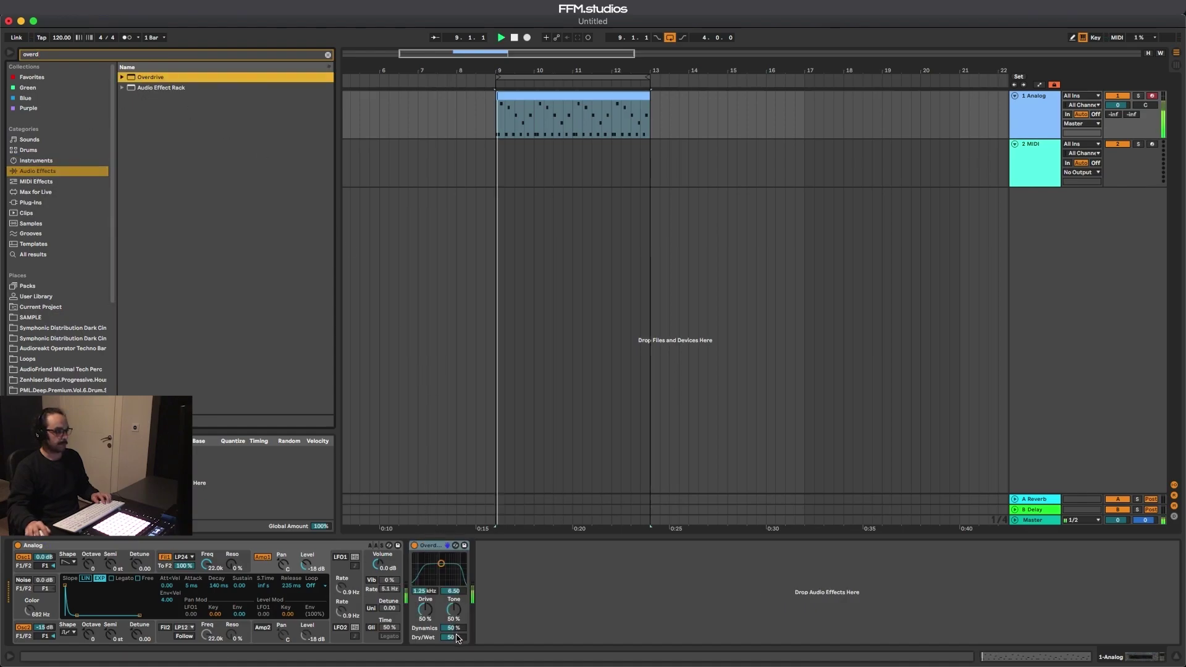
click(449, 637)
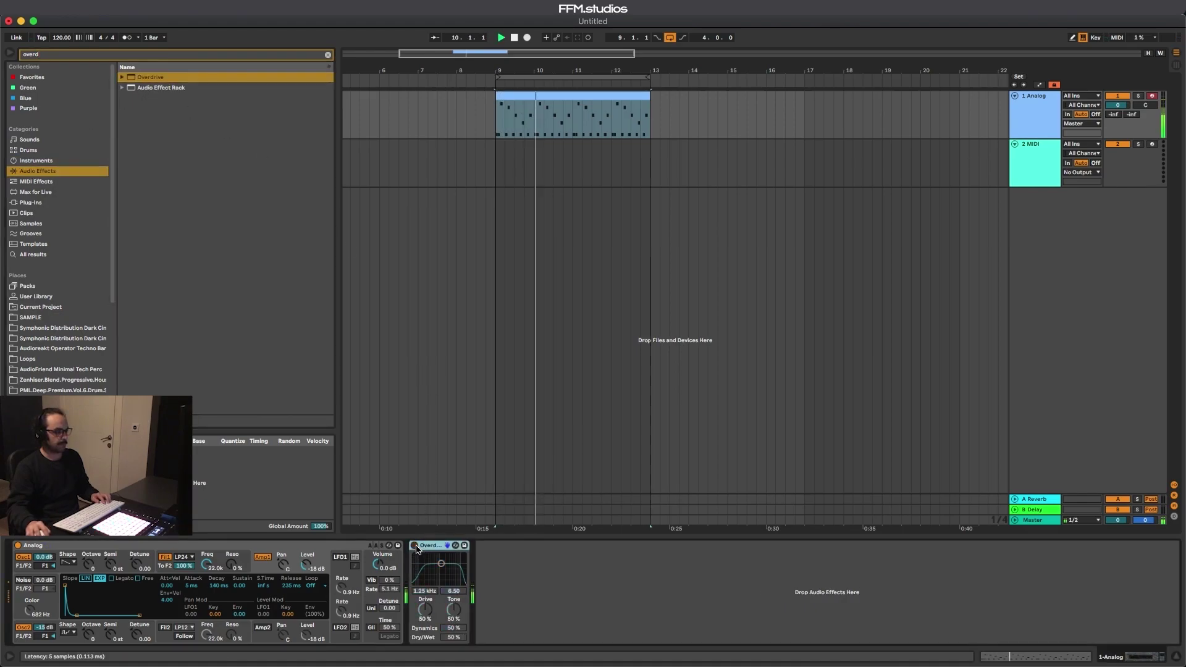
drag(424, 611, 425, 622)
drag(441, 564, 445, 563)
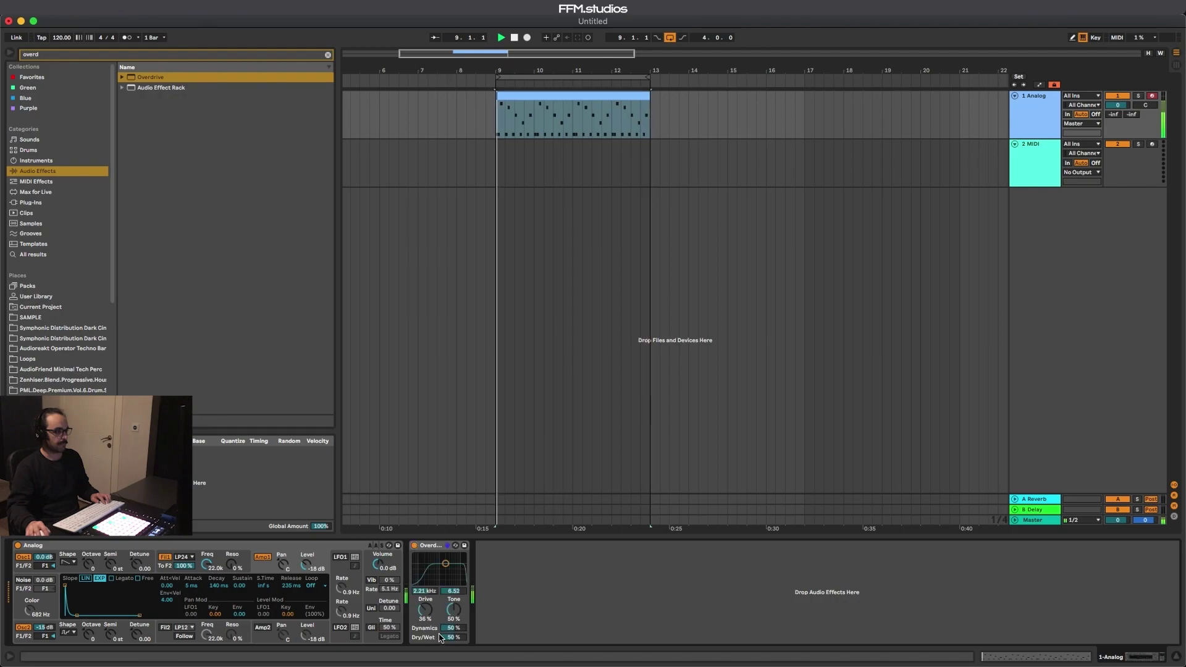
drag(451, 614, 454, 665)
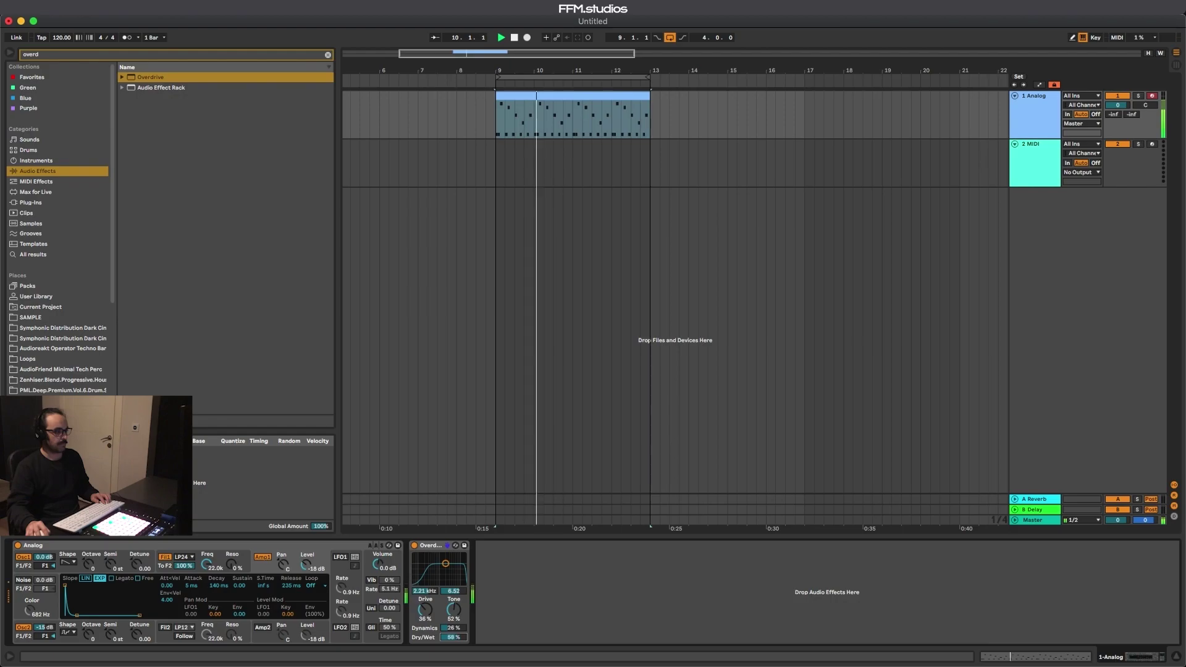
click(114, 56)
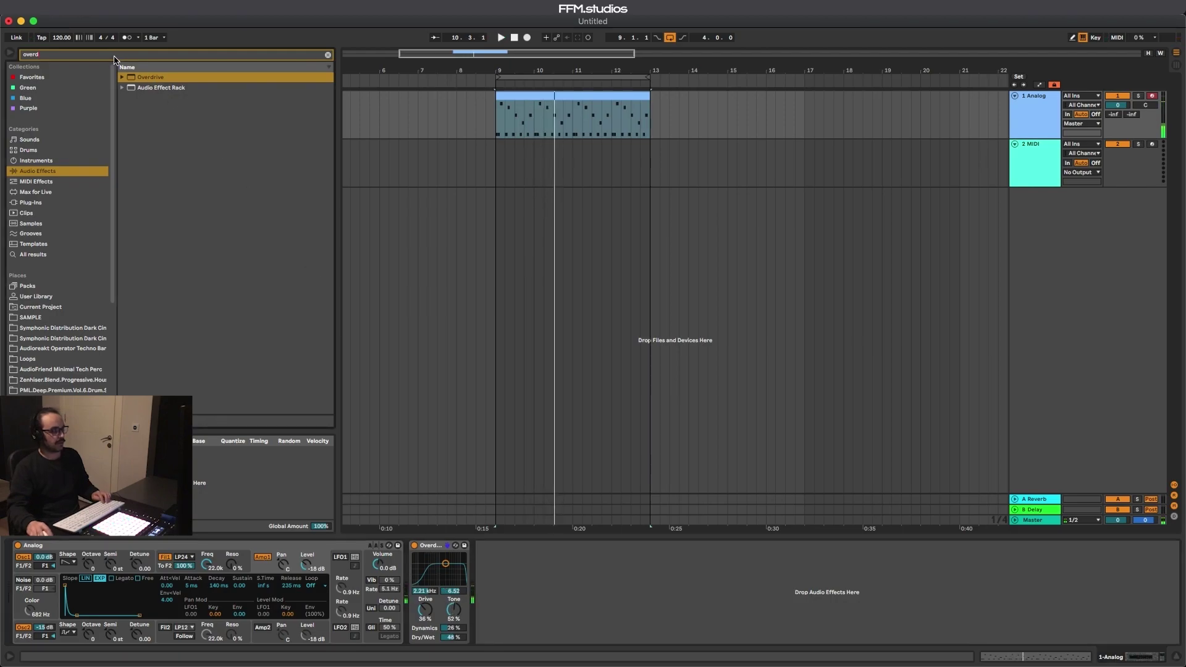
Load Saturator after Overdrive with 7.43 dB Drive, Soft Clip on and Medium Curve.
text(satura)
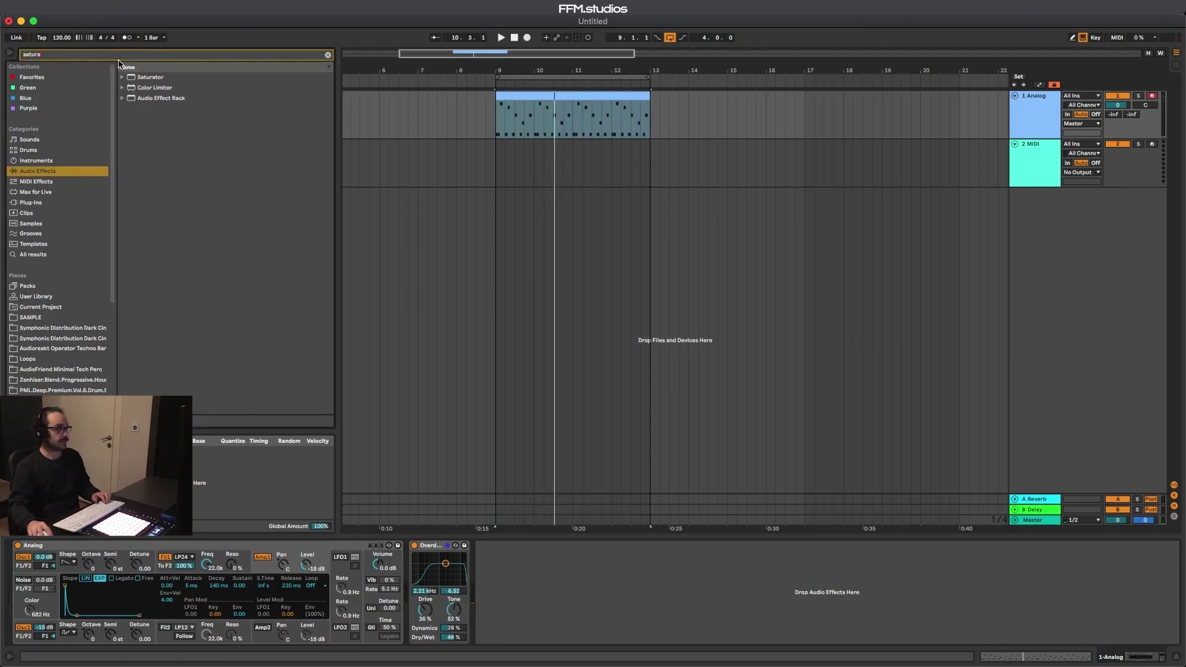
double_click(152, 78)
key(space)
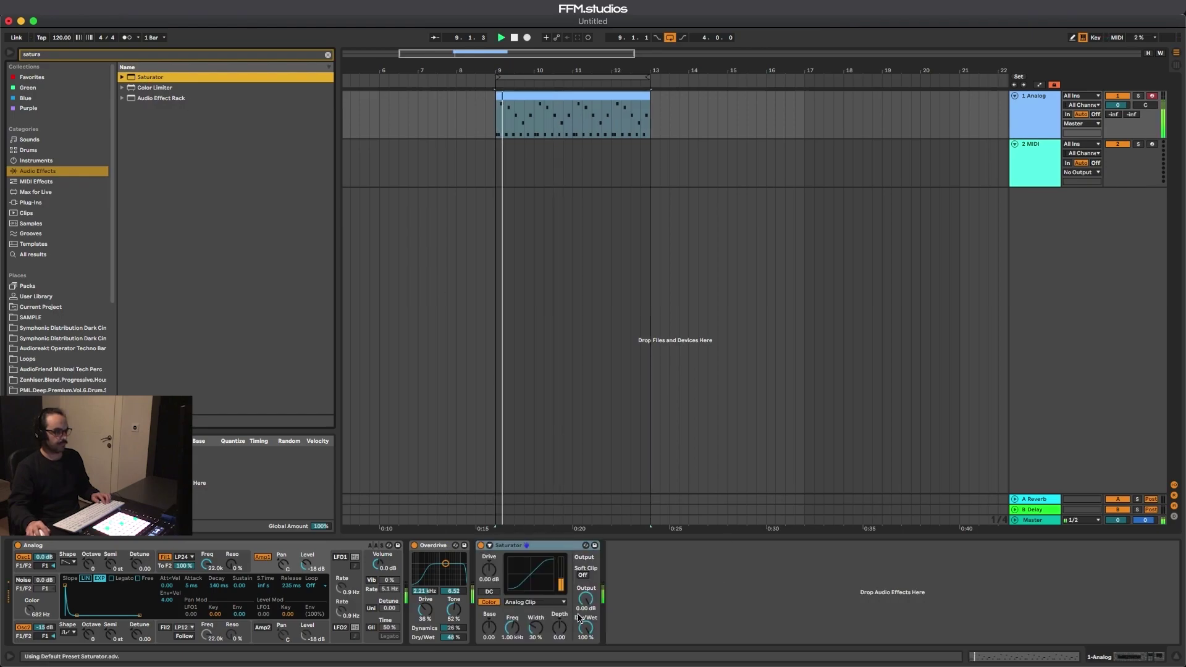
drag(478, 562, 479, 544)
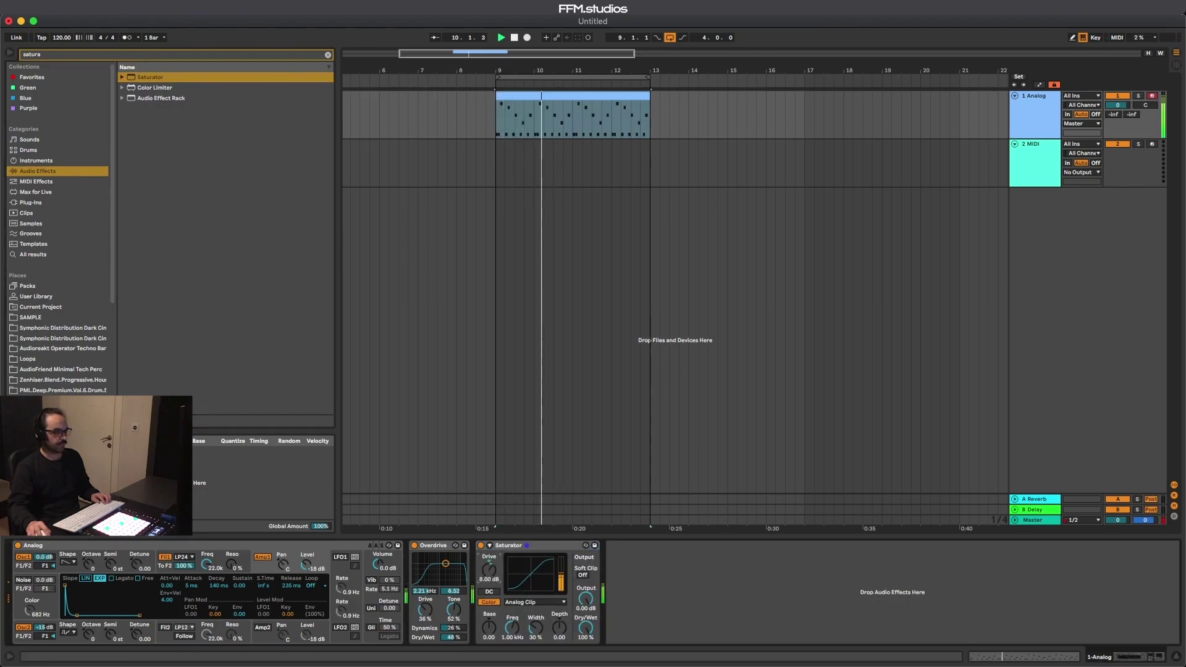
click(582, 575)
drag(585, 599, 585, 607)
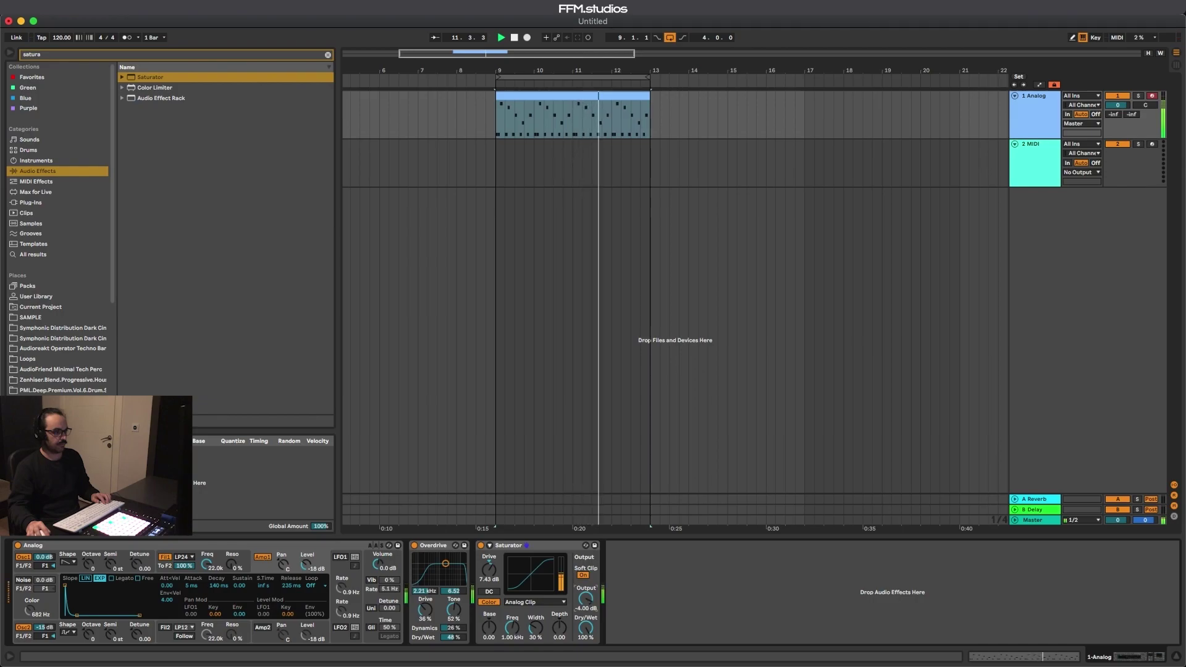
click(520, 602)
click(518, 618)
click(528, 602)
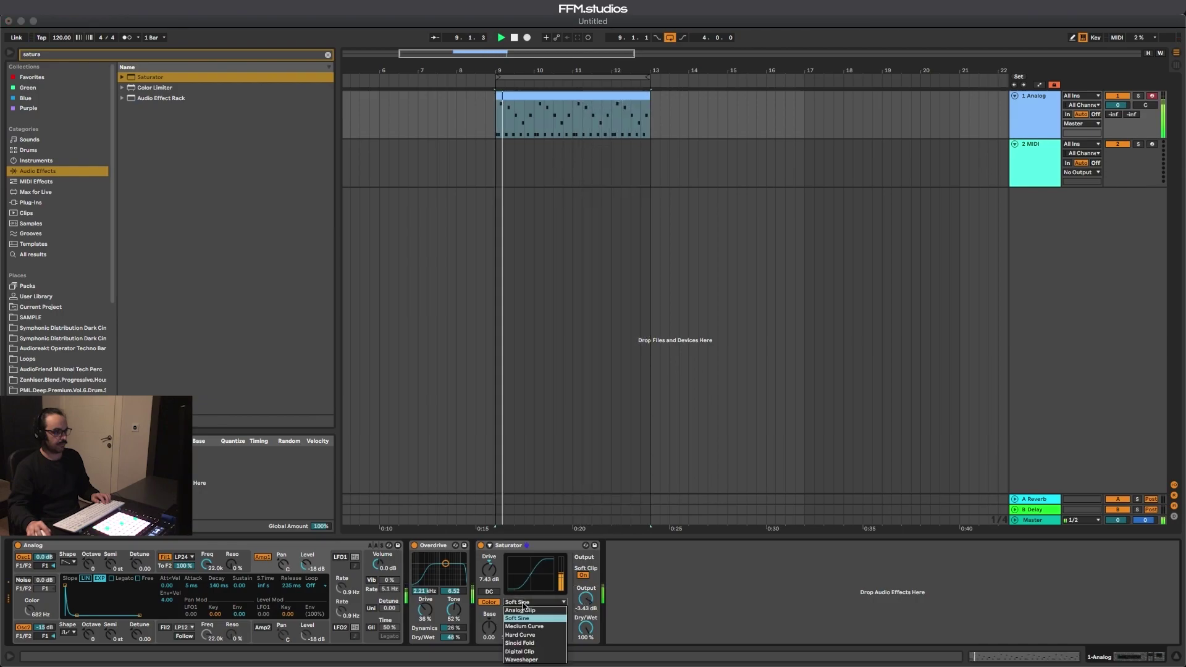
click(529, 627)
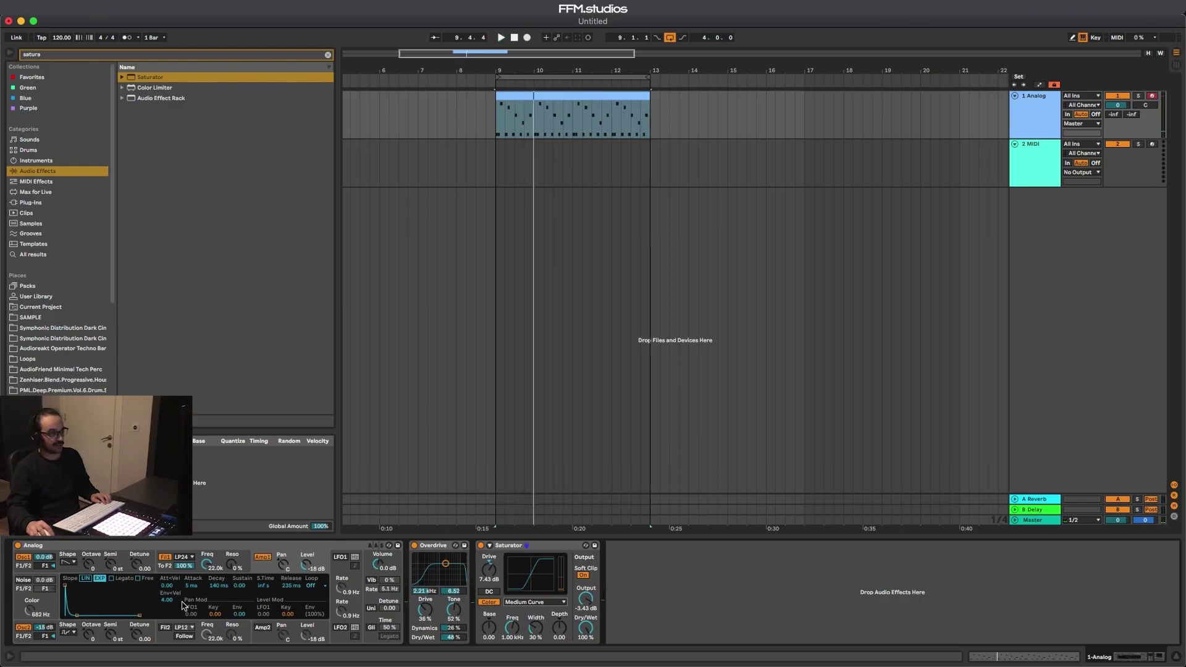
Shorten the amp decay, drop Saturator output to about -13 dB, and A/B the distortion devices.
drag(224, 591, 223, 594)
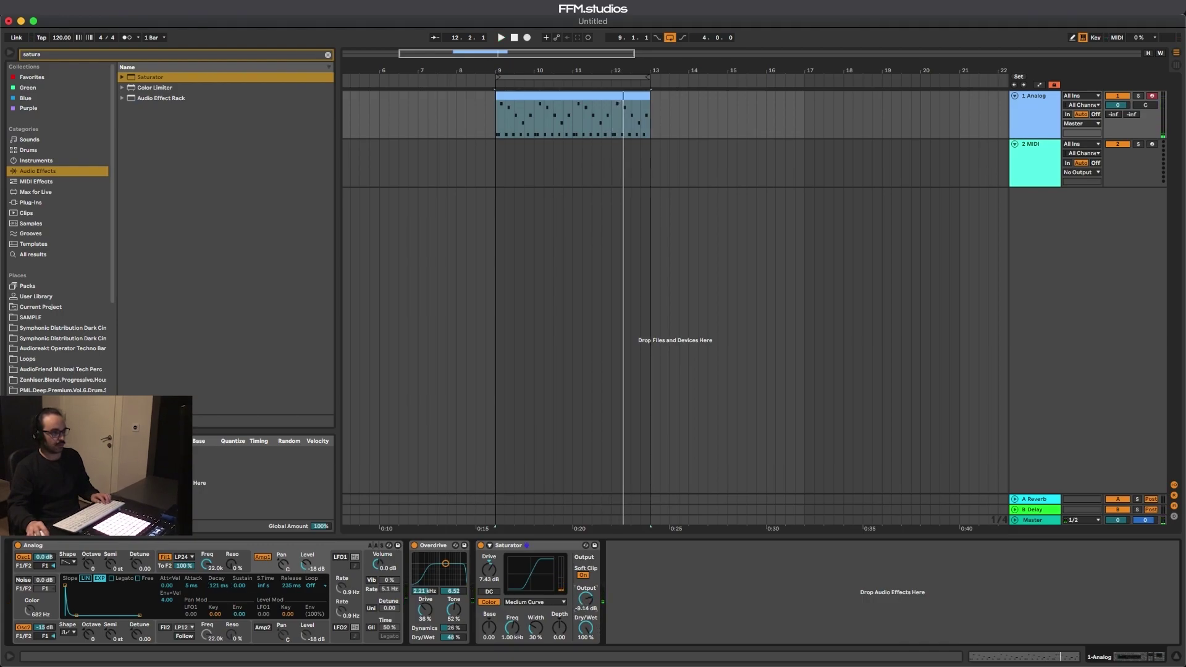
click(555, 554)
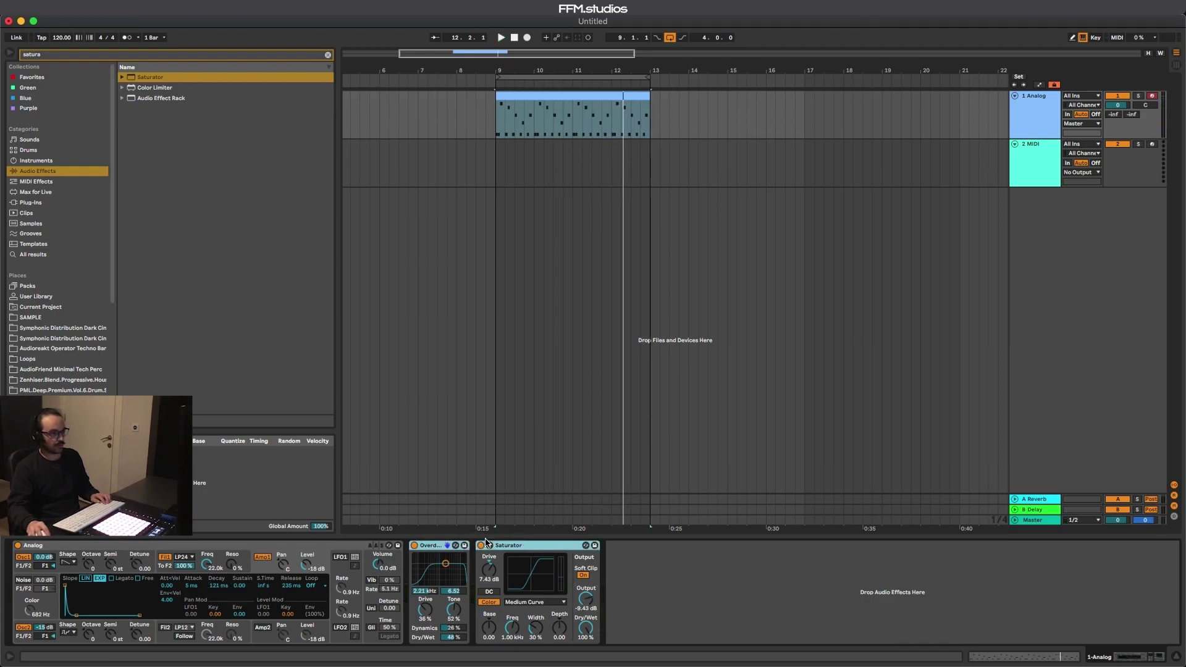
click(482, 546)
key(space)
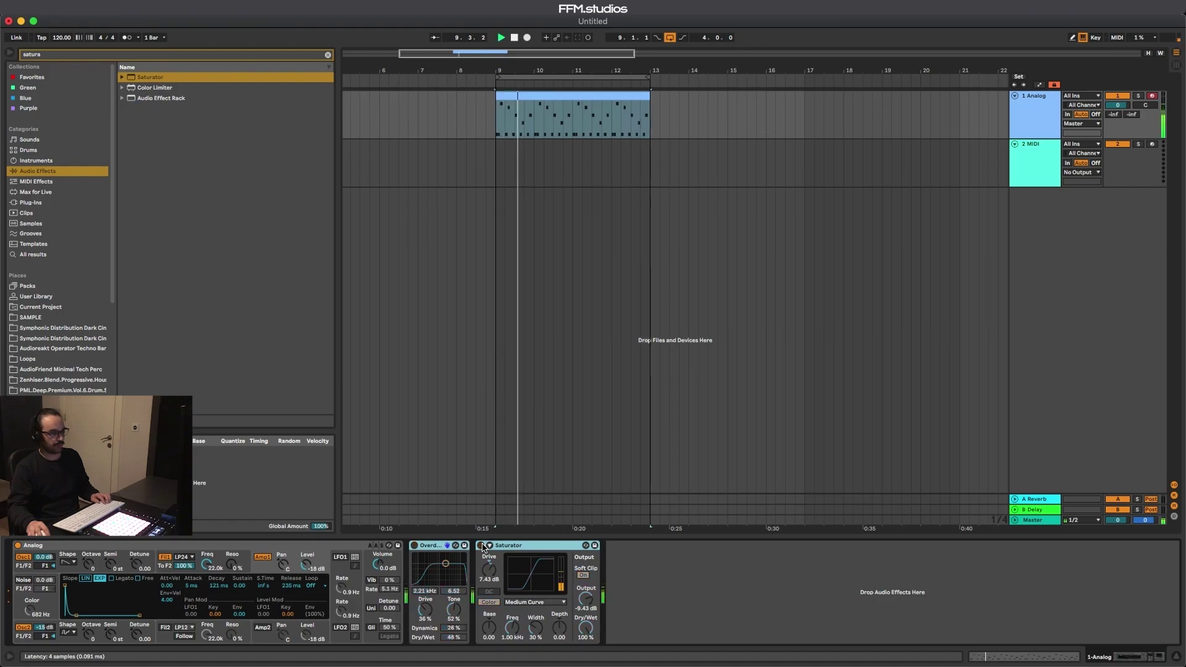
drag(586, 598, 586, 610)
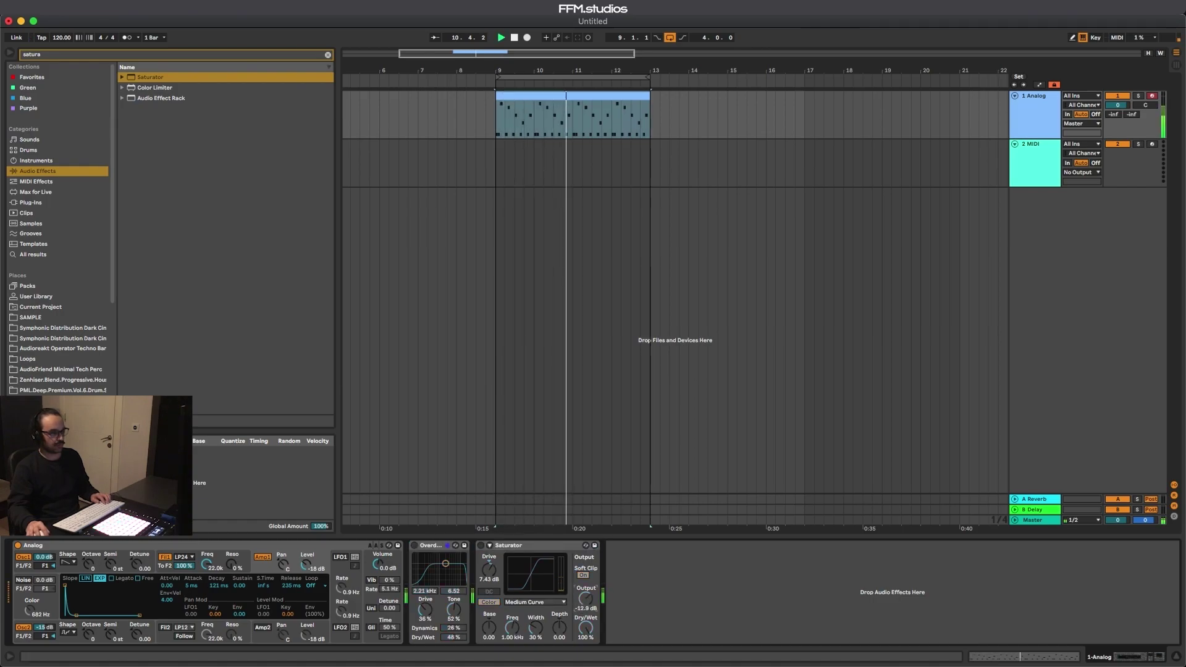
click(512, 547)
shift+click(439, 546)
key(space)
click(482, 546)
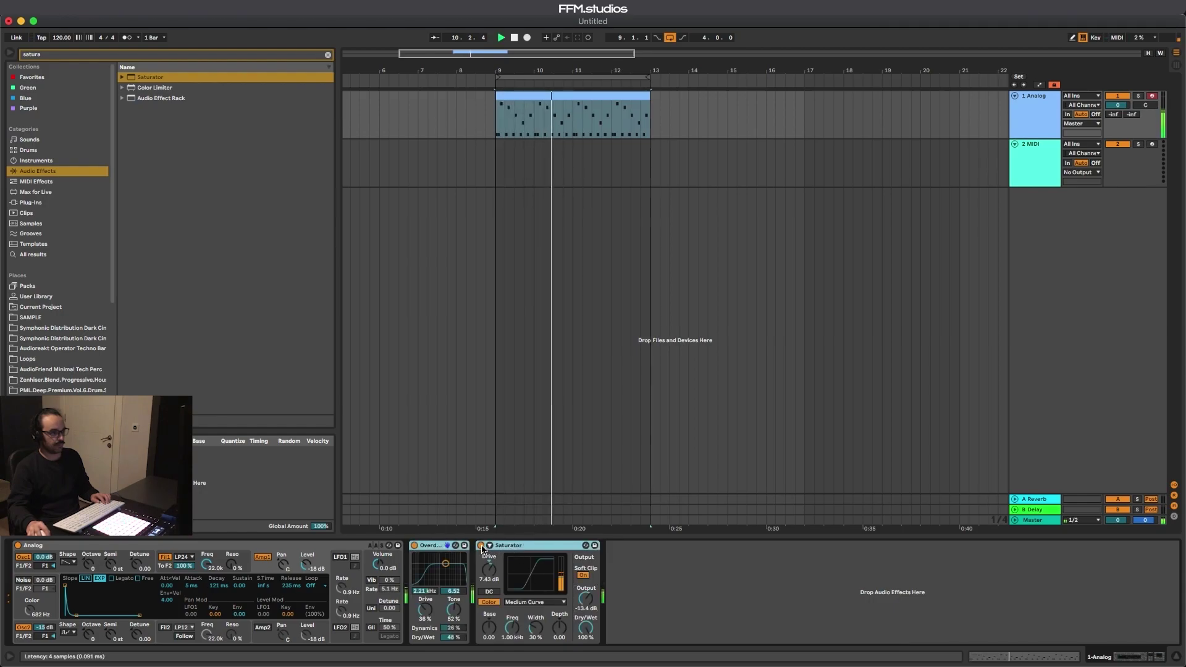
click(481, 546)
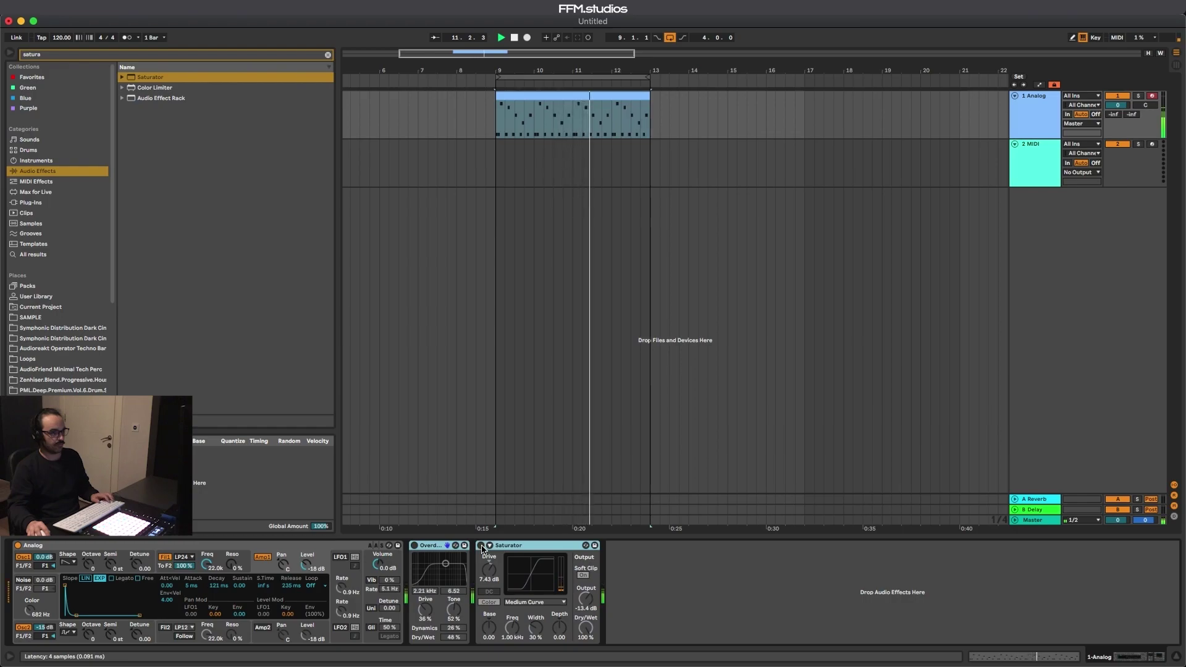
key(Tab)
click(482, 546)
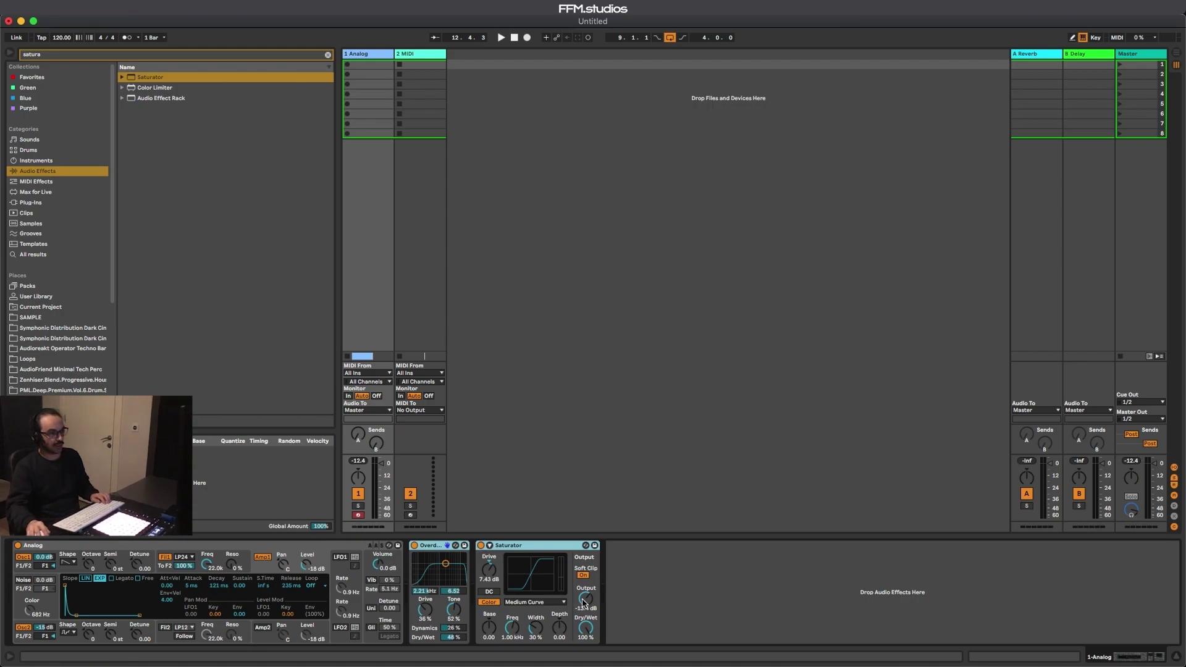
drag(585, 599, 585, 597)
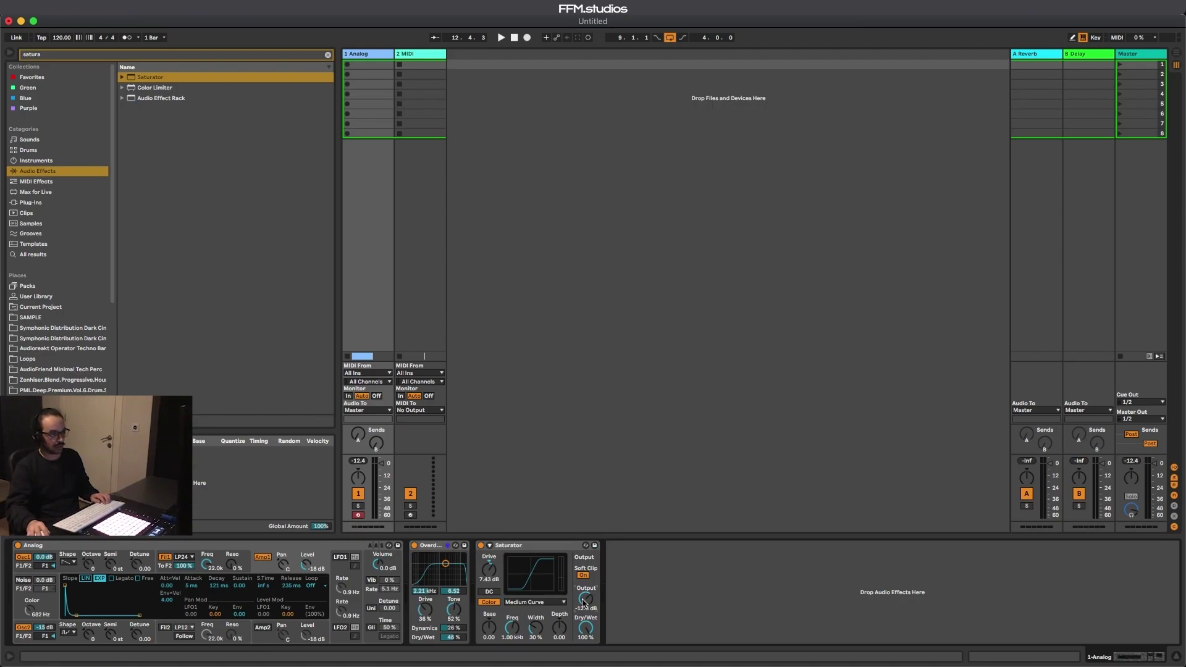
key(space)
key(space)
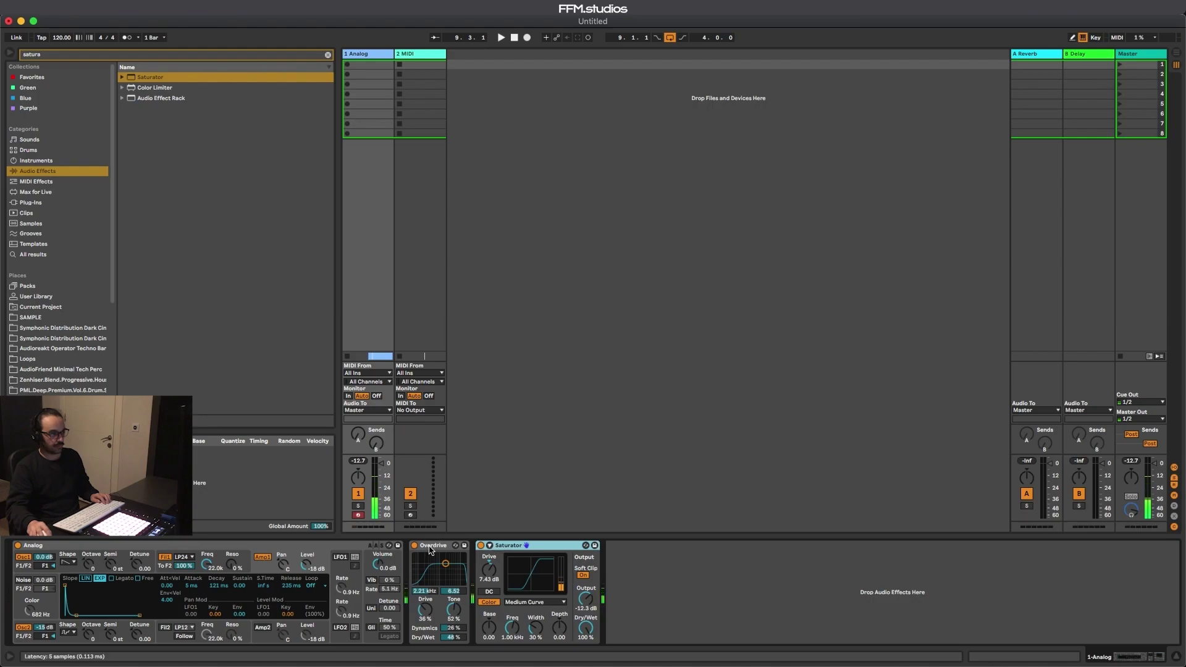
click(481, 547)
key(space)
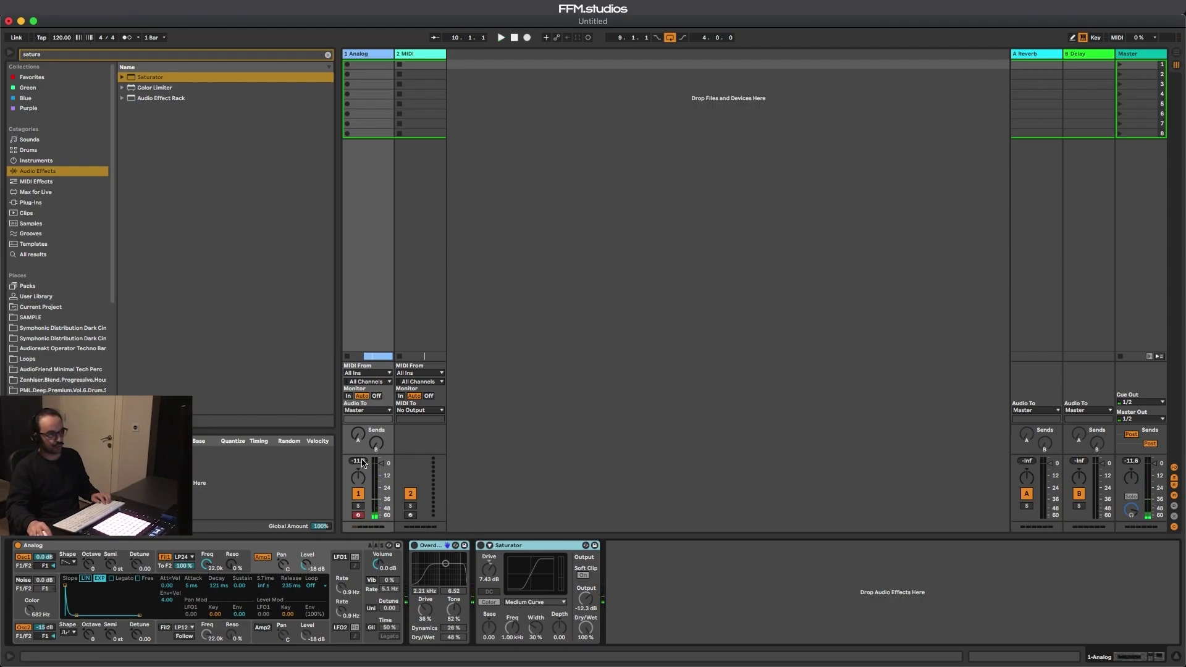
key(space)
click(482, 546)
click(361, 463)
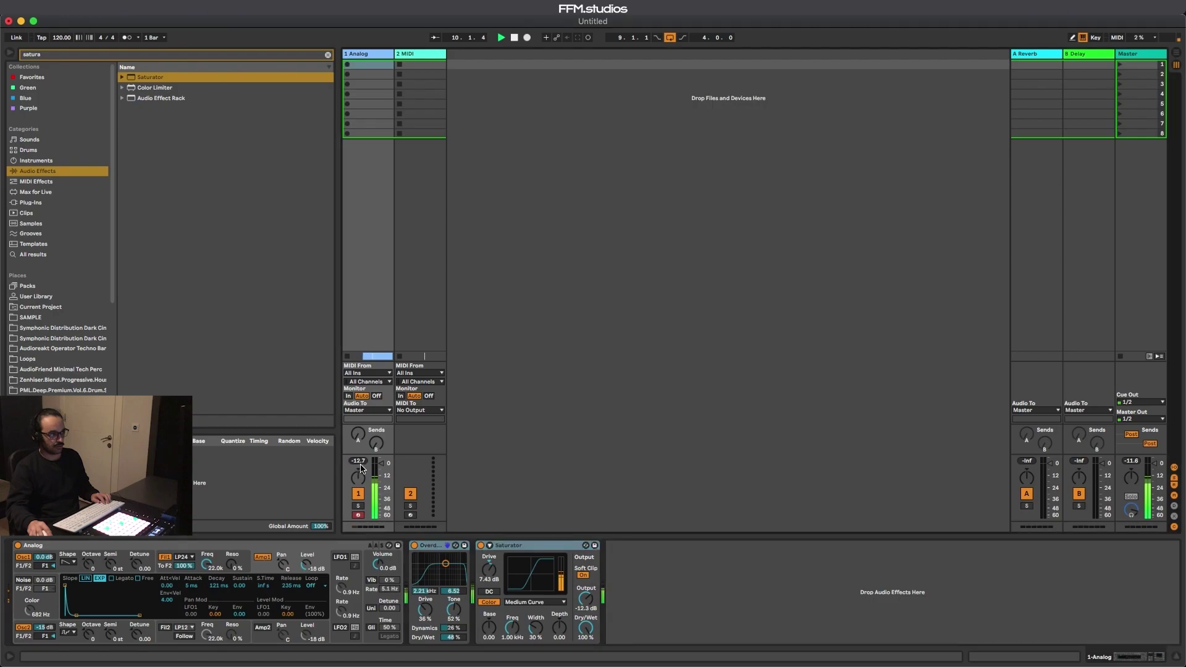
key(space)
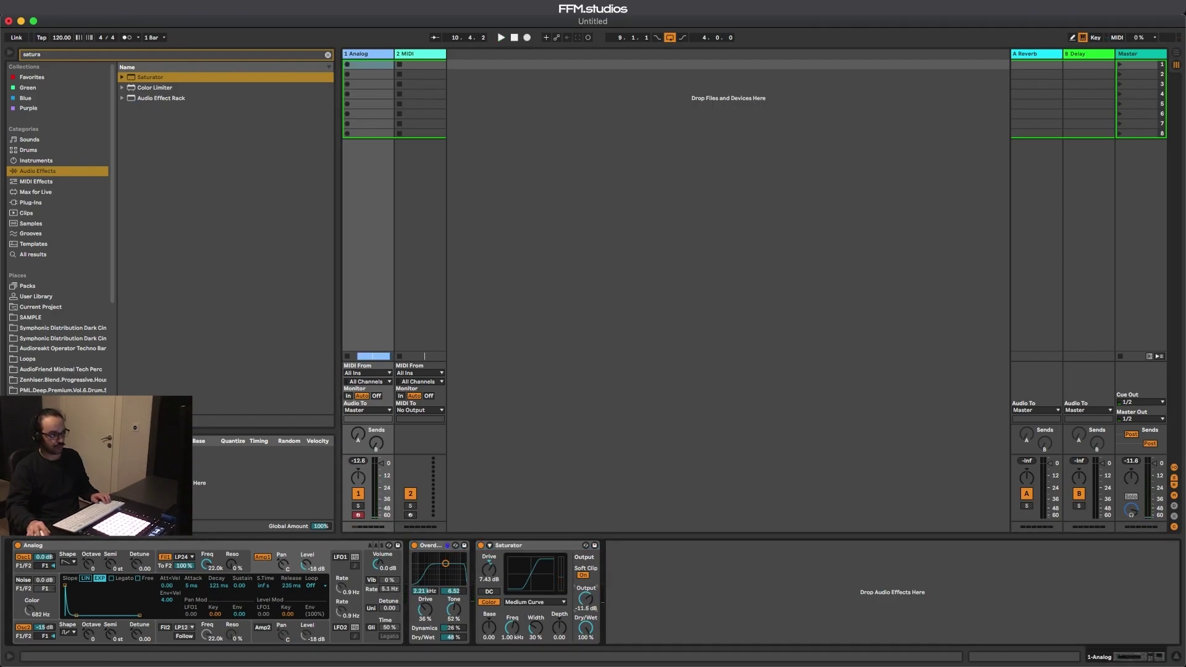
key(space)
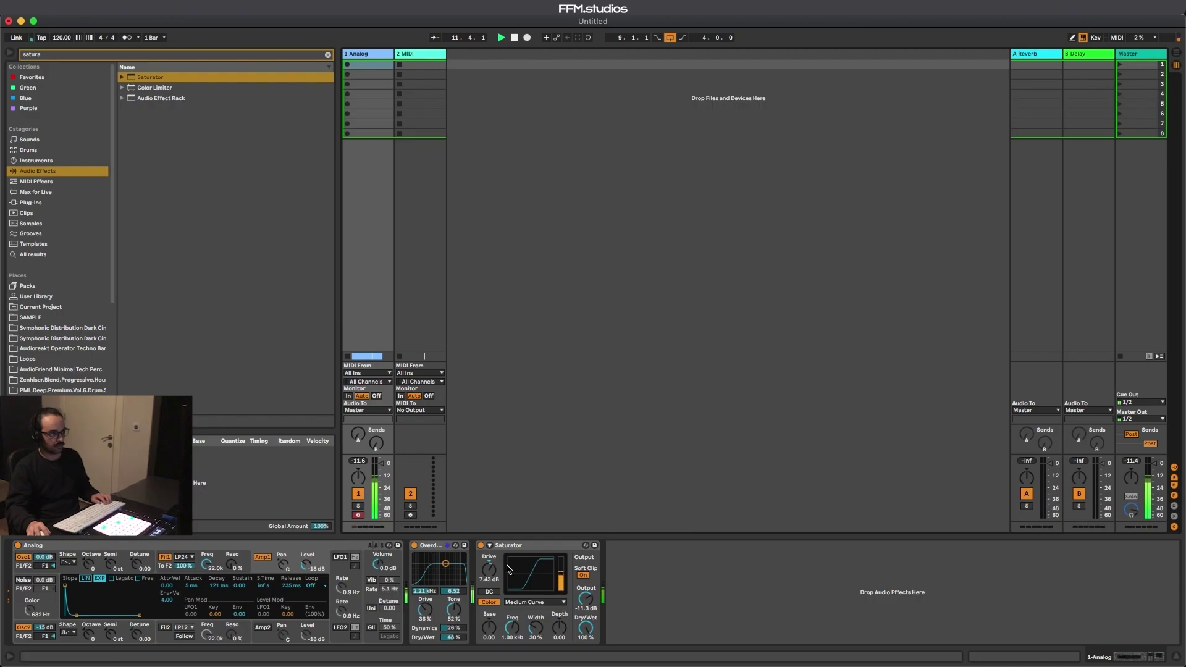
click(479, 545)
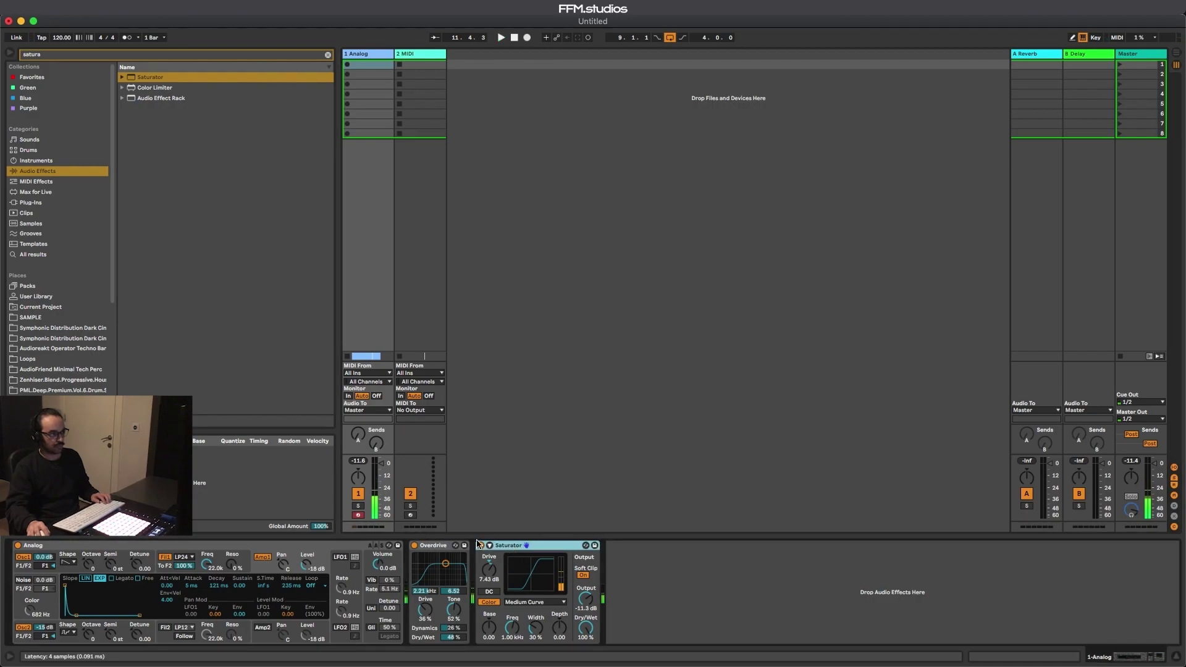
key(space)
click(414, 546)
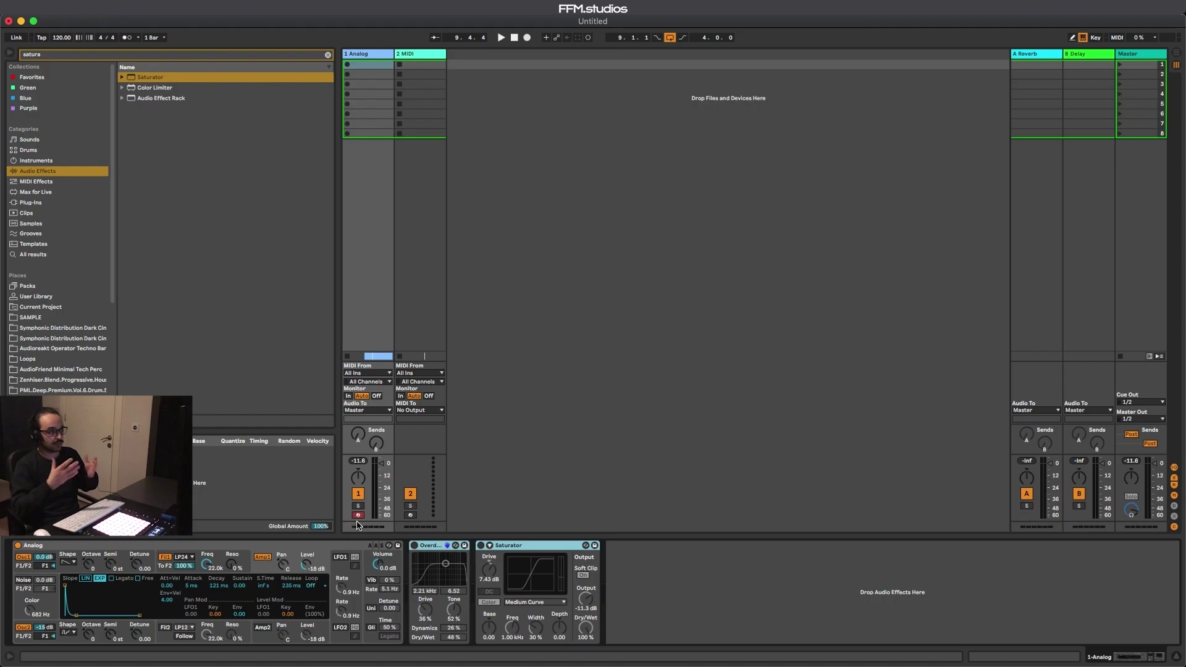
click(414, 546)
click(146, 56)
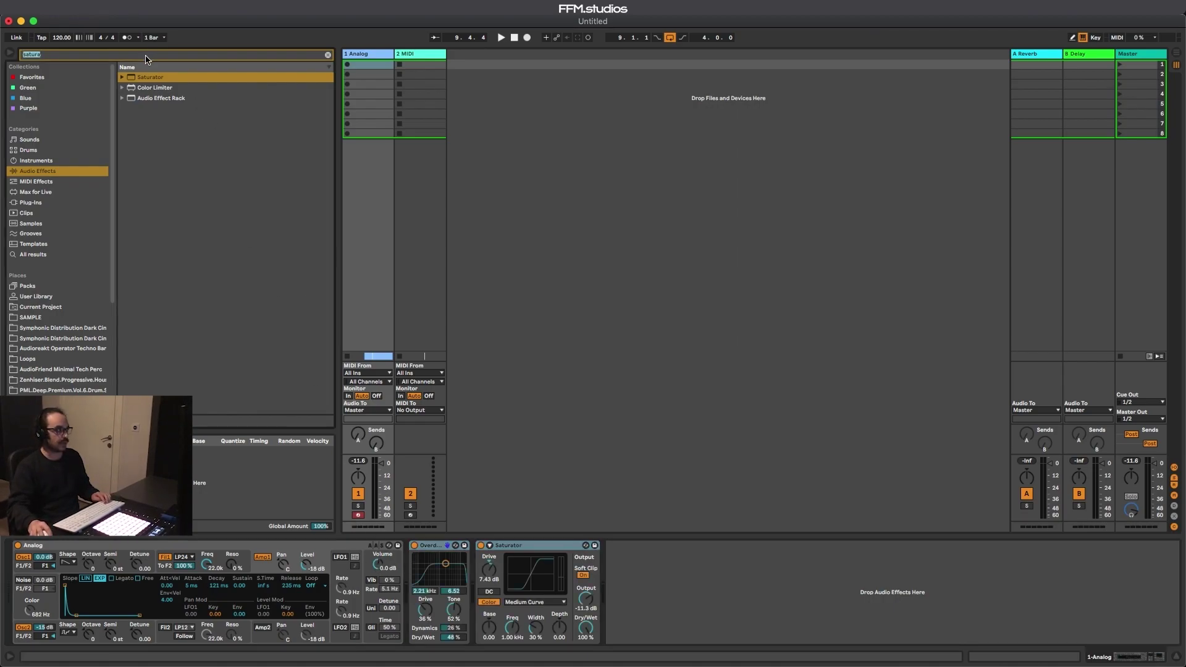
Load EQ Eight with a 48 dB low cut near 114 Hz and turn down the Analog track.
text(eq)
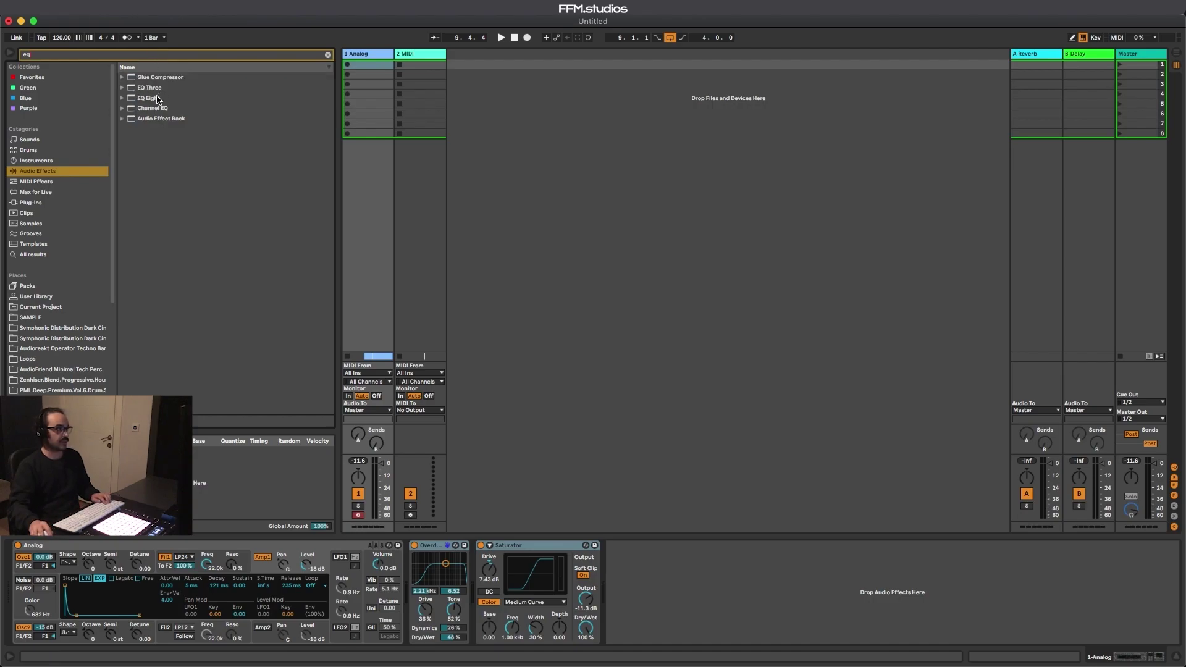
double_click(158, 98)
click(646, 631)
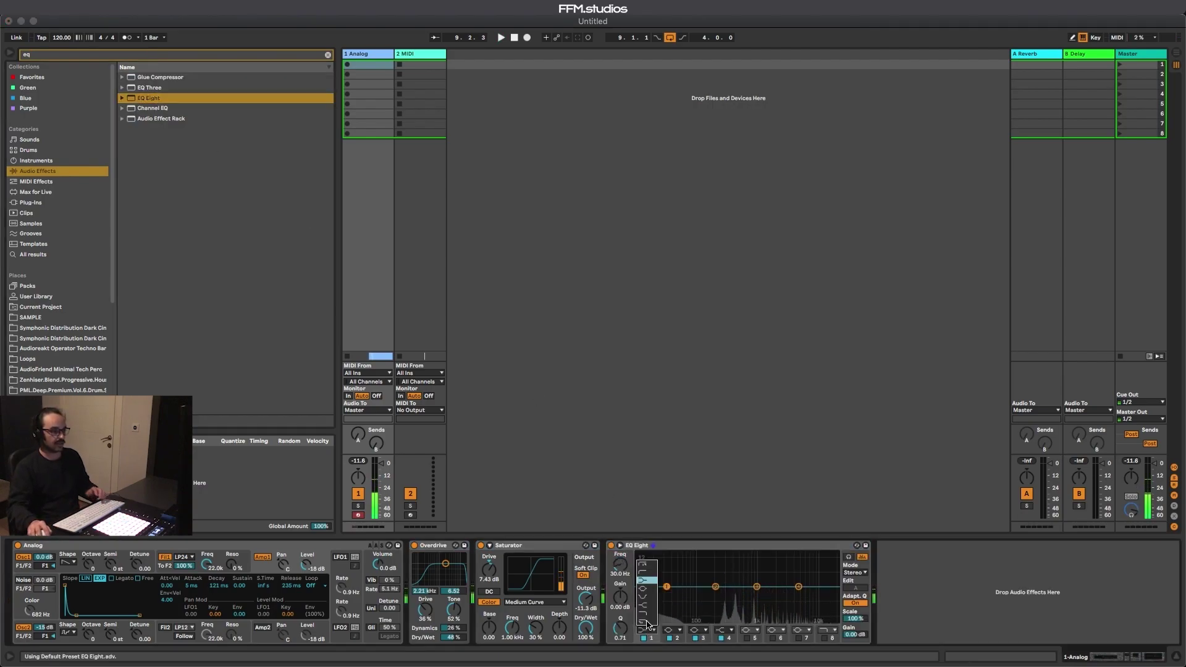
click(646, 565)
drag(678, 596, 700, 595)
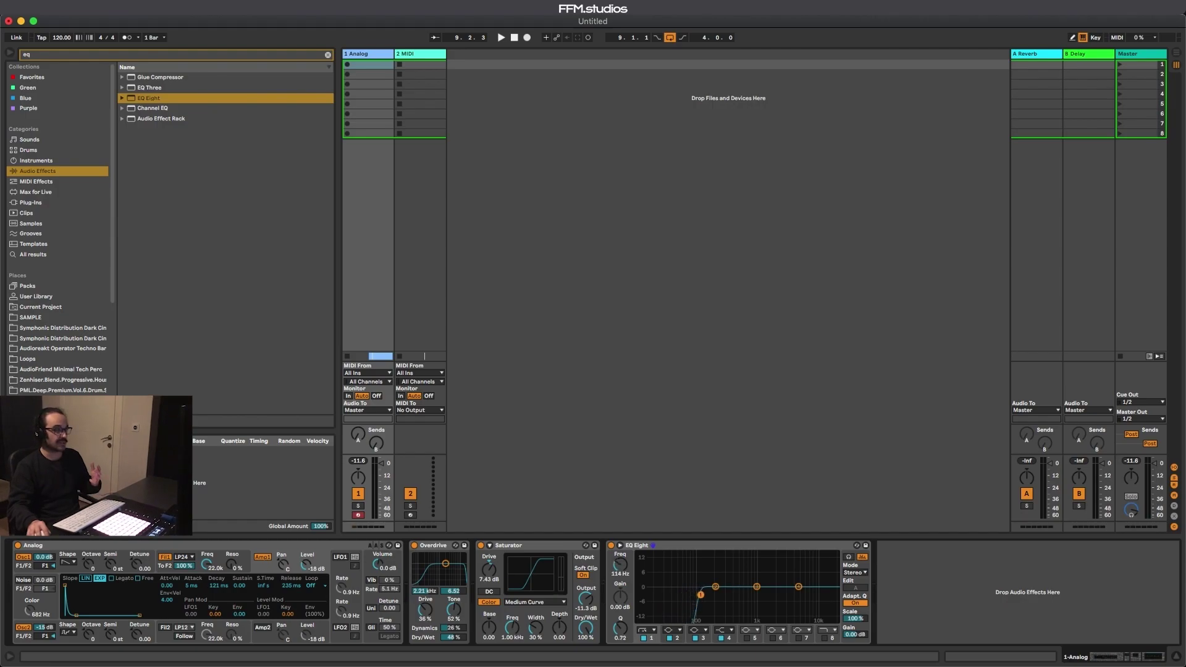
key(space)
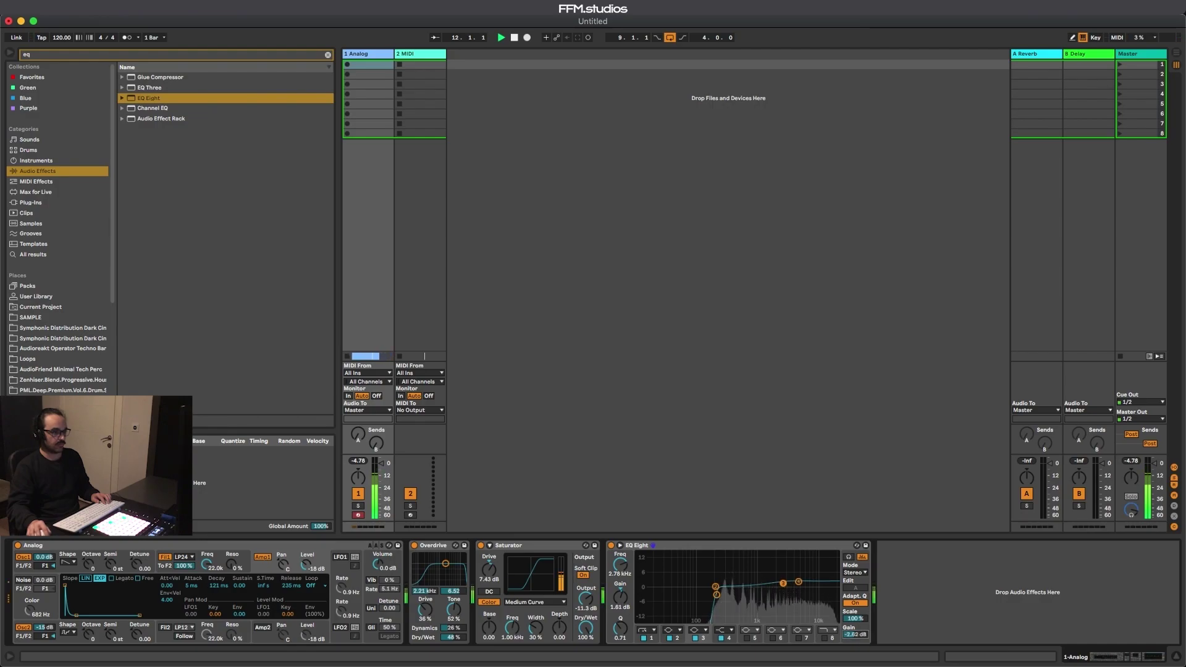
drag(361, 465, 360, 485)
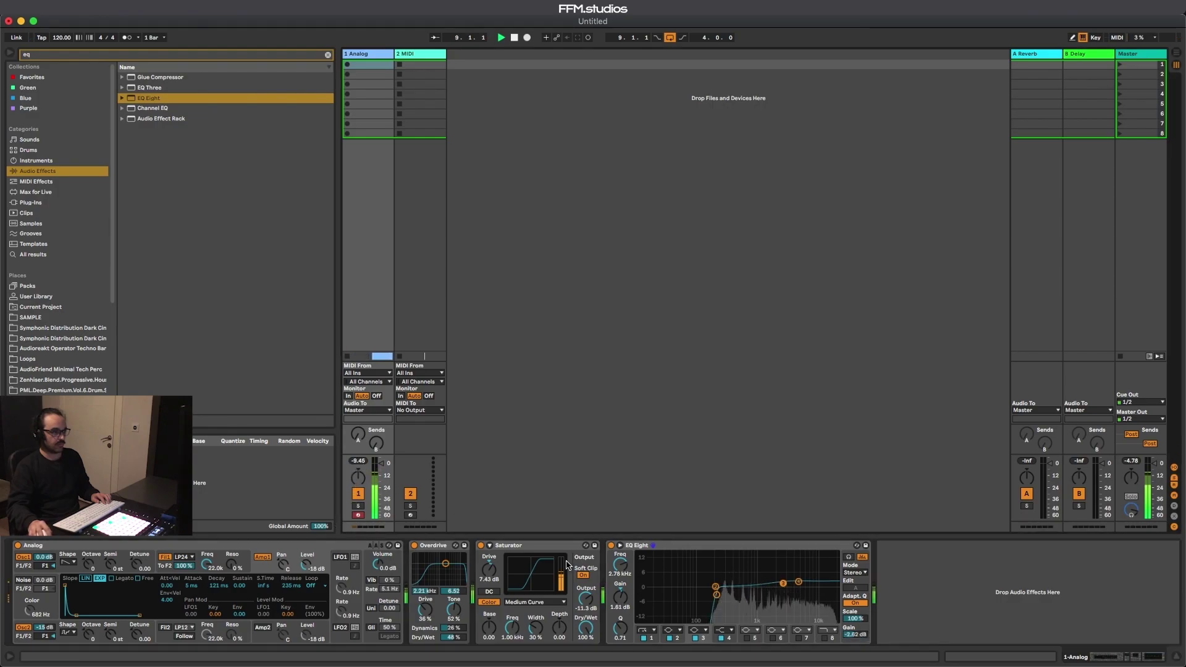
click(170, 55)
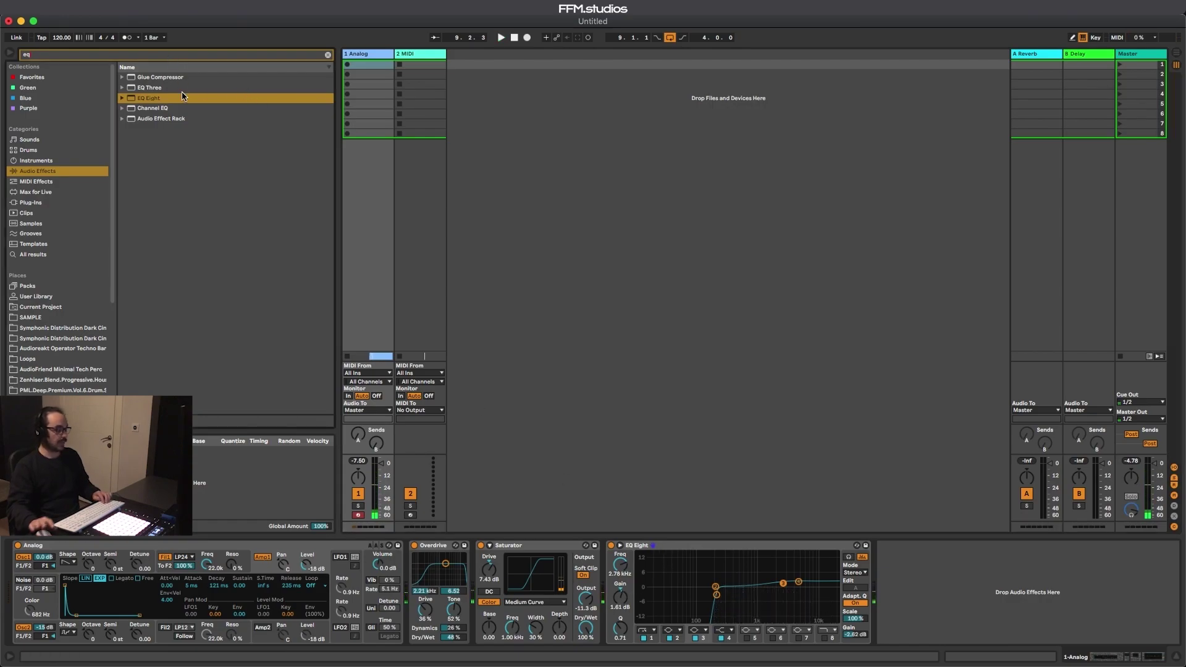
Load Reverb after EQ Eight with Lo Cut on, a raised input filter, smaller Size and more Dry/Wet.
text(re)
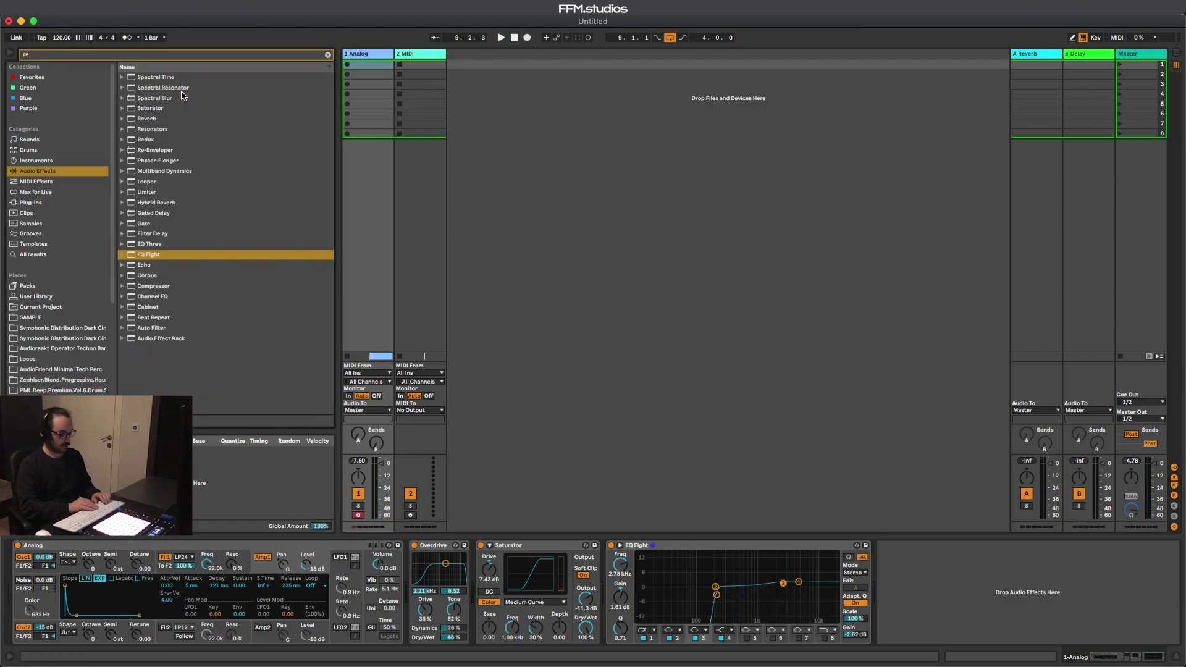
text(v)
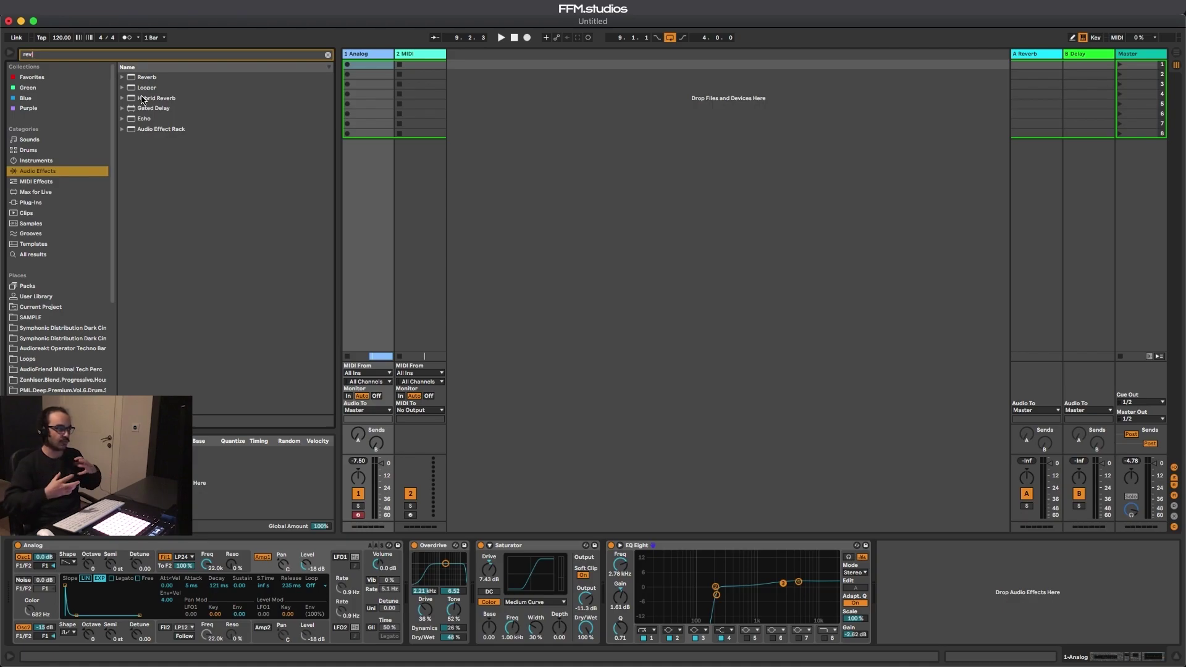
key(Down)
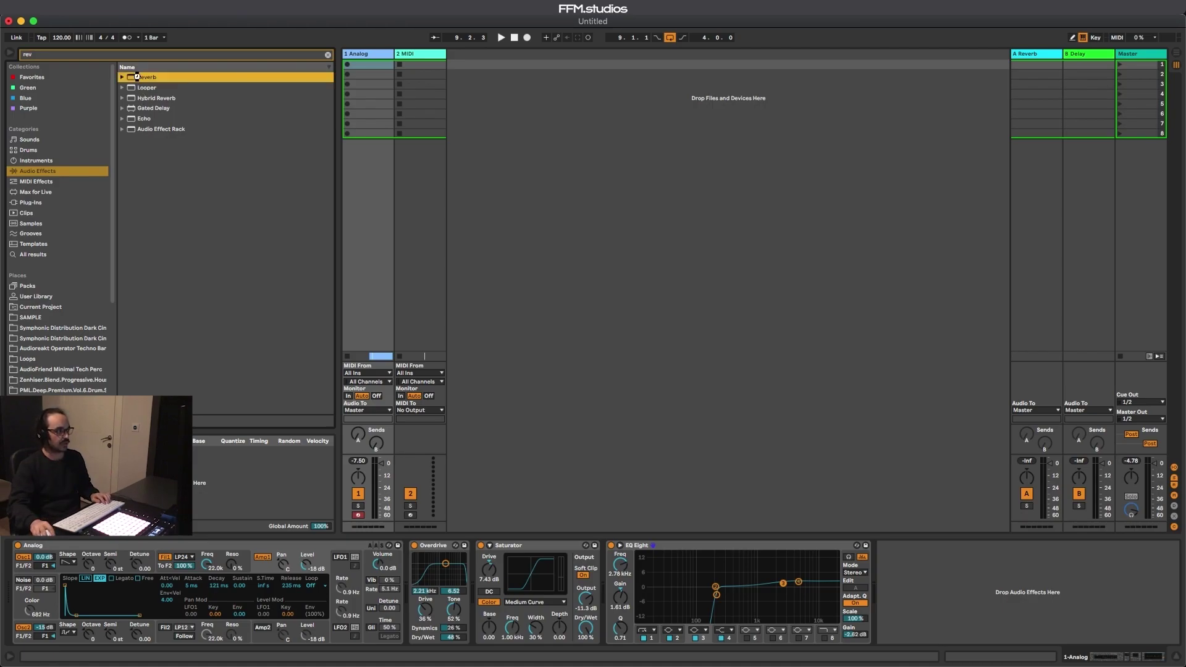
key(Return)
click(894, 564)
drag(908, 591, 913, 584)
key(space)
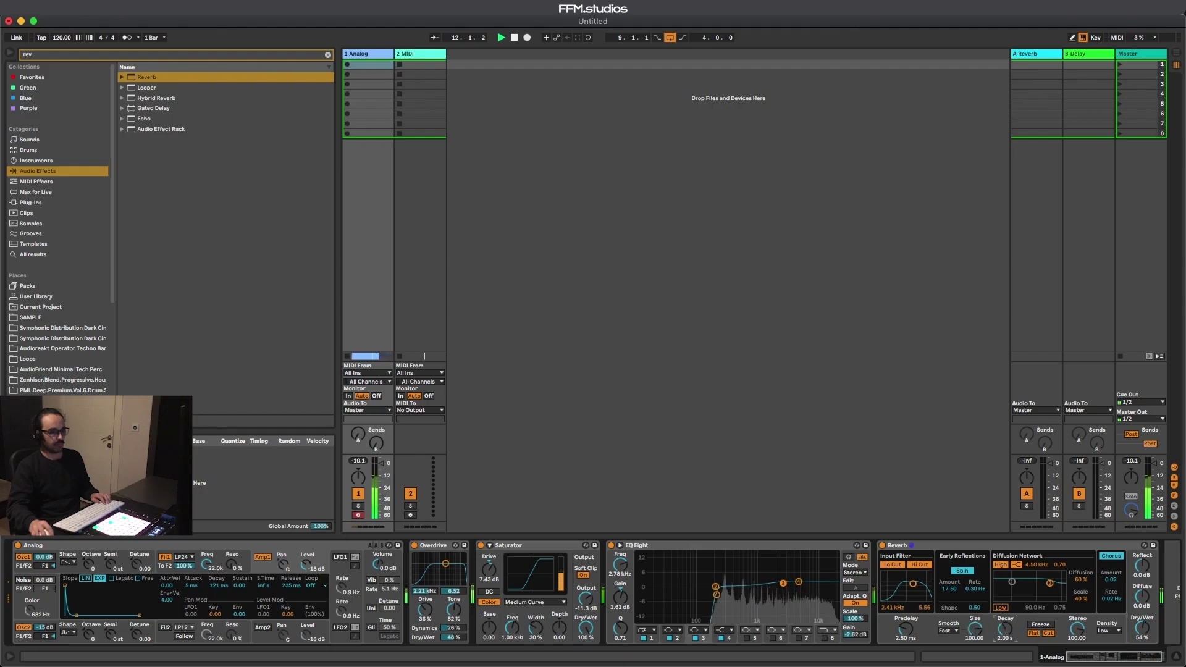
drag(975, 629, 975, 655)
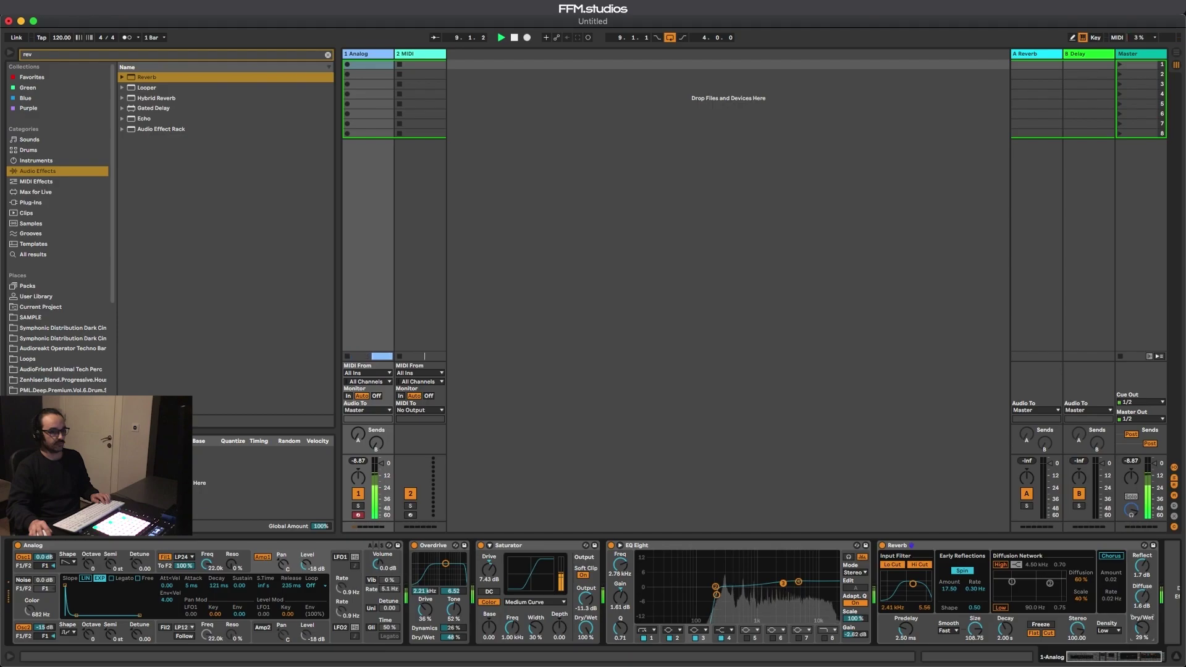
drag(1142, 629, 1141, 620)
key(space)
Search for 'echo' and add Echo to the end of the Analog chain.
click(136, 54)
text(echo)
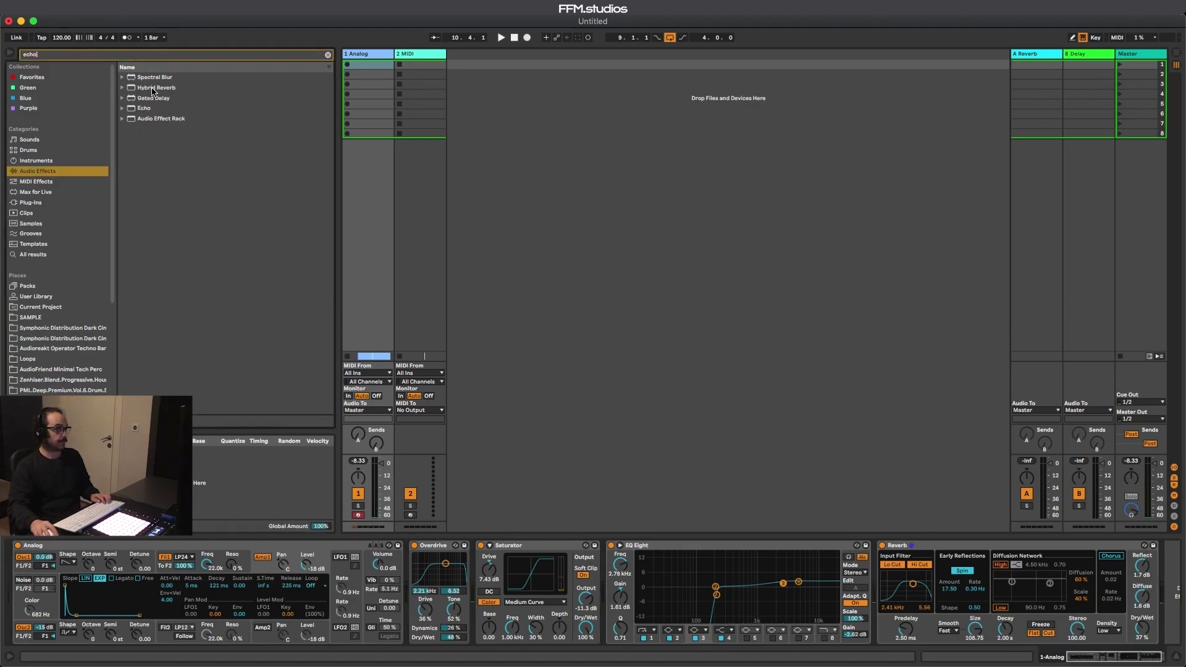
click(157, 109)
double_click(157, 110)
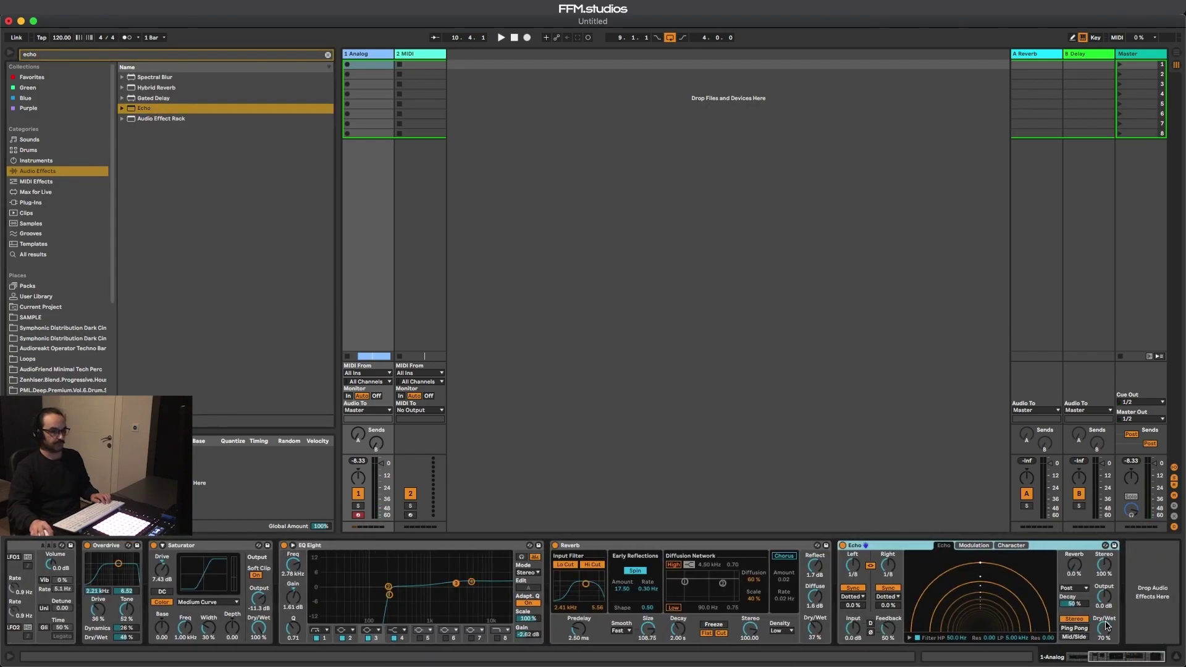
Switch Echo to Ping Pong mode and set its left delay time to note values.
click(1085, 630)
key(space)
mouse_move(1103, 629)
mouse_down()
mouse_move(1103, 645)
mouse_move(1103, 627)
mouse_up()
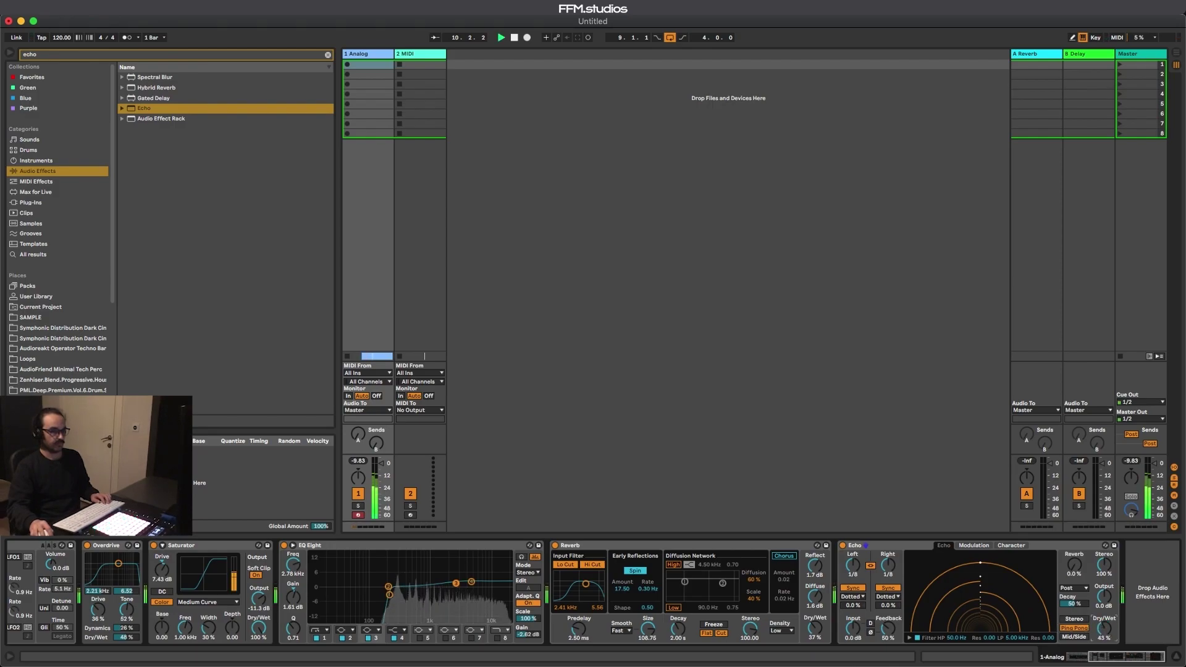
click(853, 596)
click(851, 599)
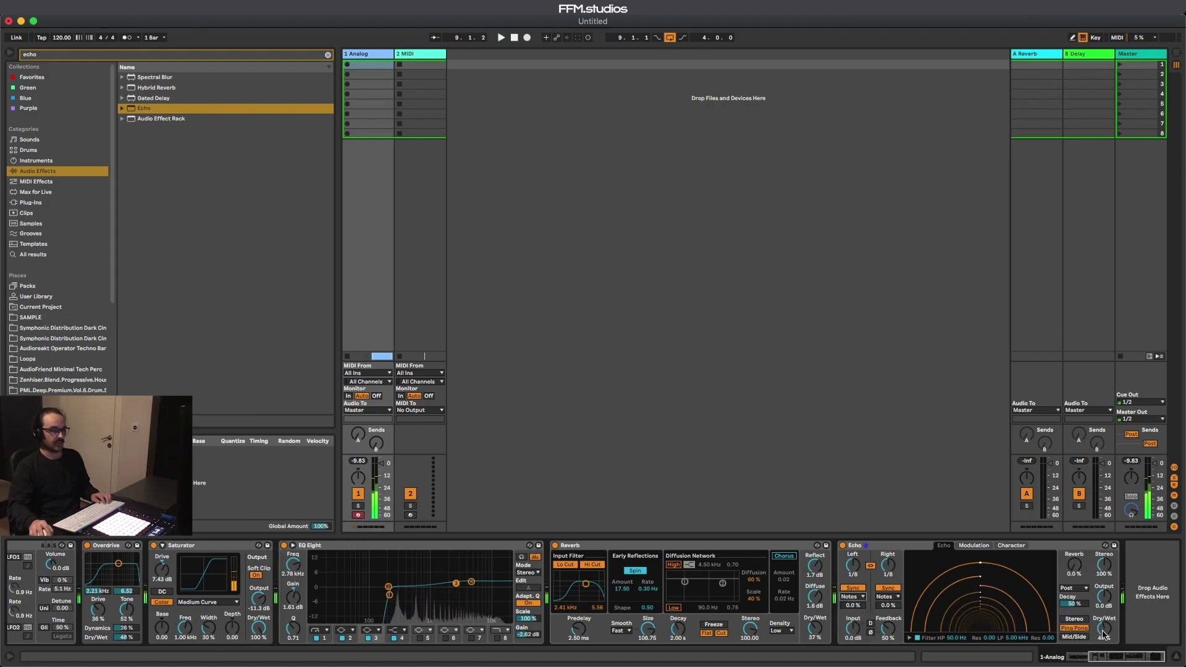
Set Echo's low-pass filter to 13.0 kHz.
drag(1017, 644, 1018, 618)
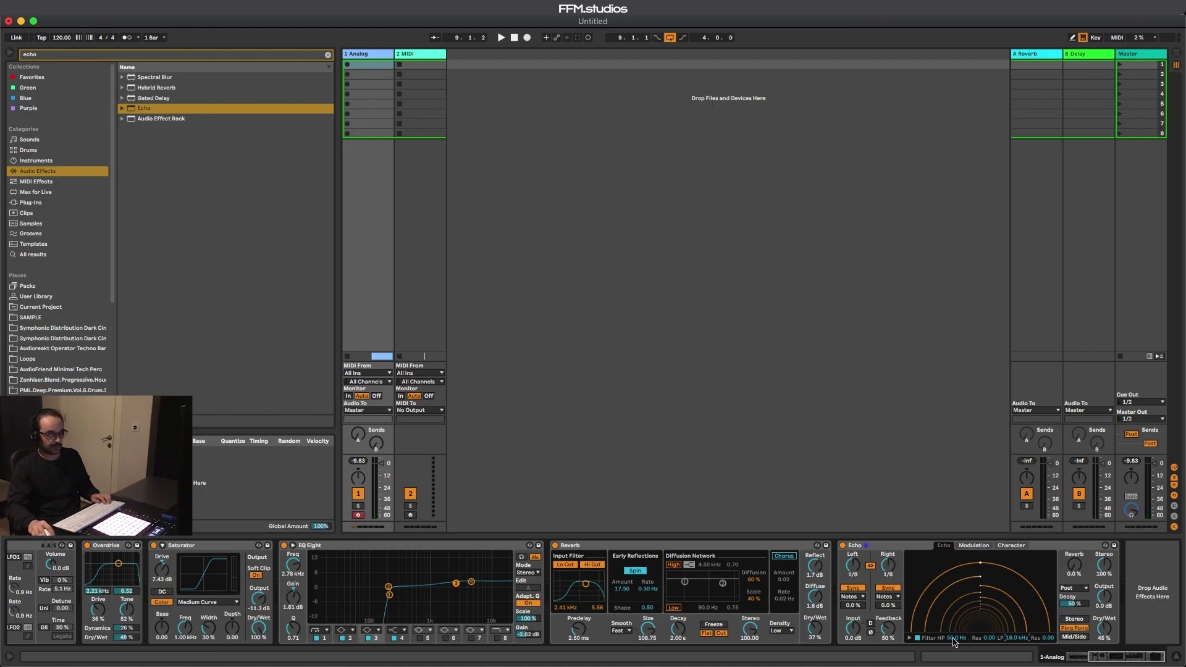
key(space)
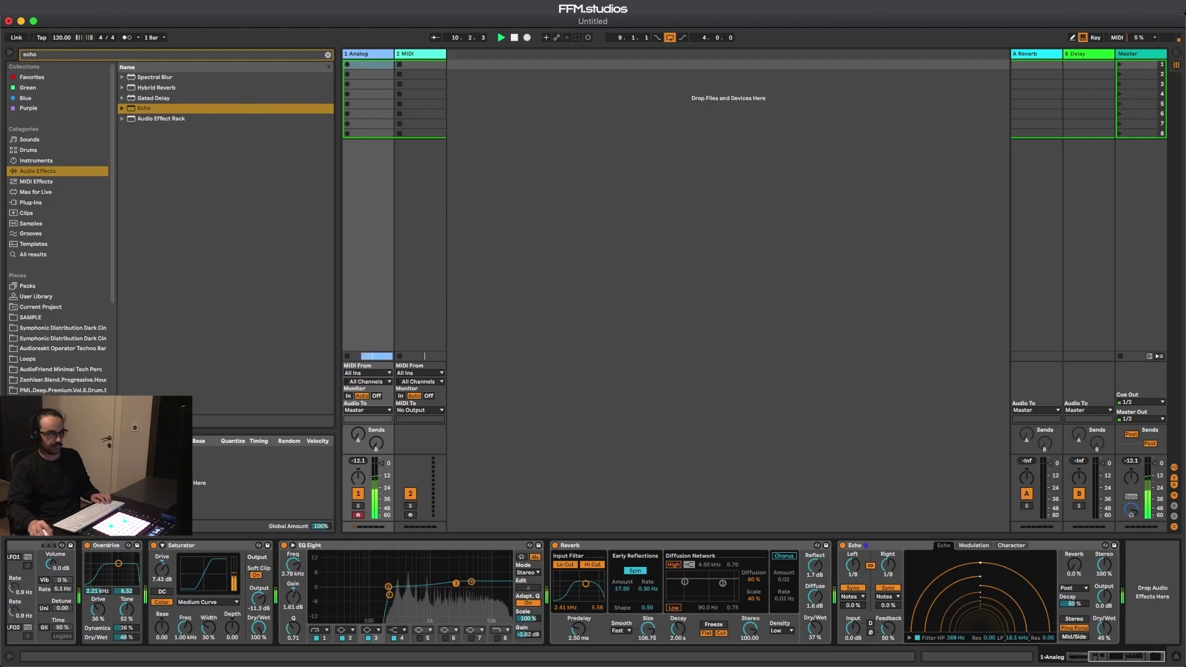
drag(1018, 638, 1018, 642)
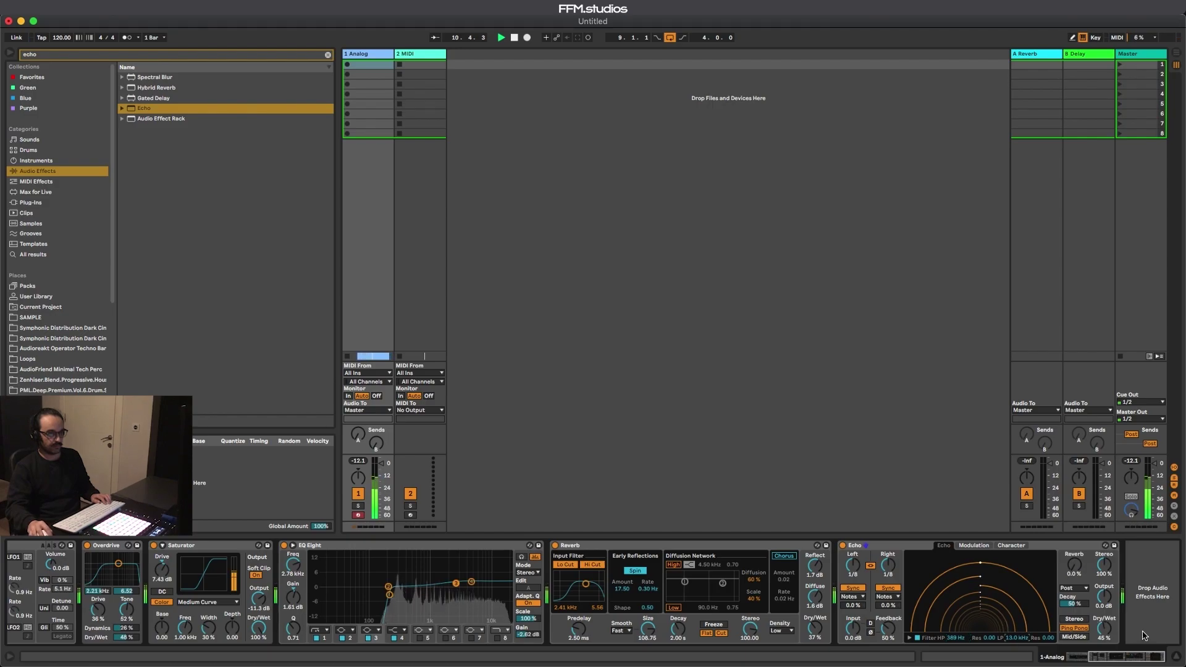
Unlink Echo's channels, set the right delay to note values, and lower Dry/Wet to 27%.
click(871, 566)
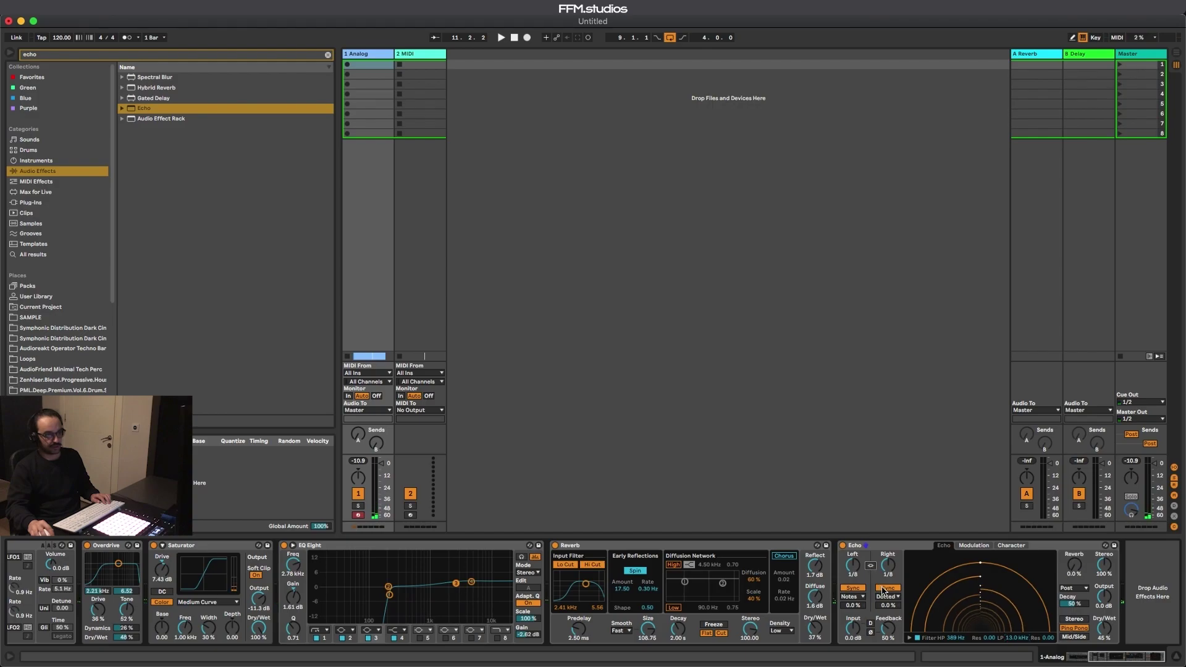
drag(1106, 630, 1105, 634)
key(space)
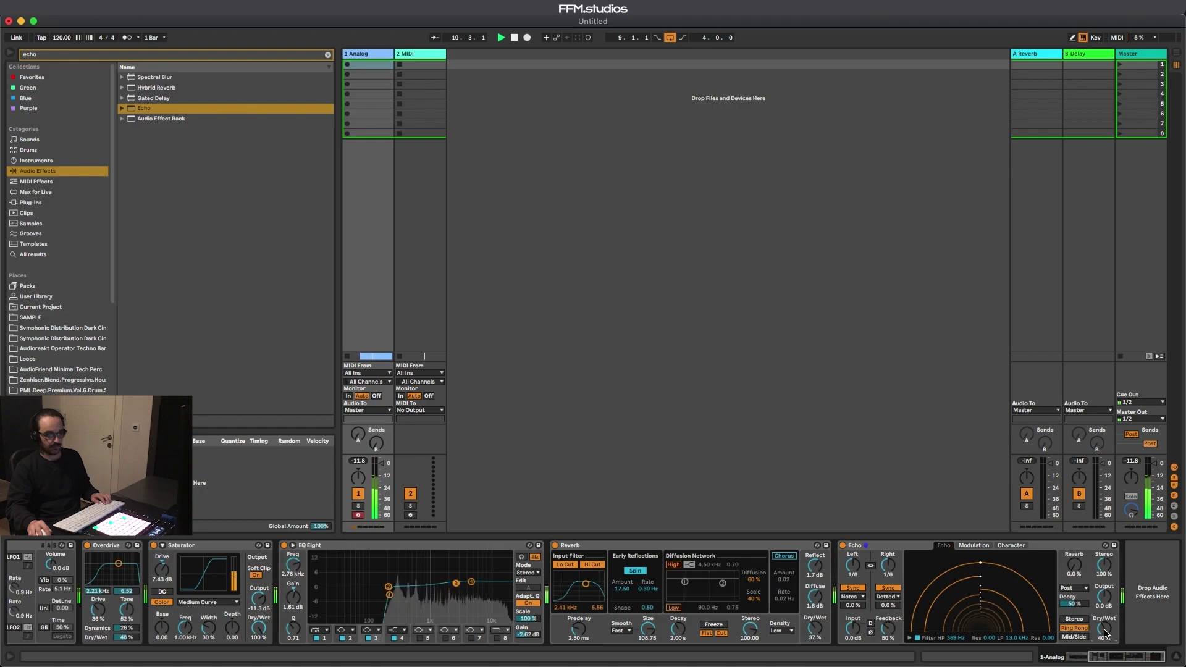
click(889, 596)
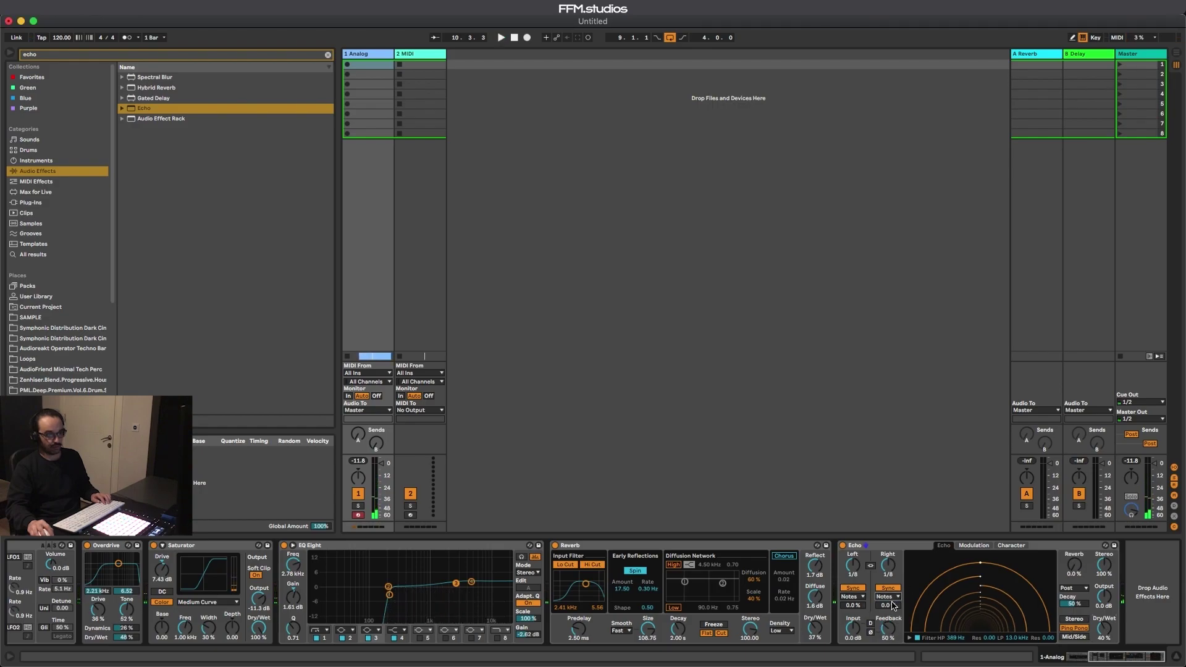
click(890, 598)
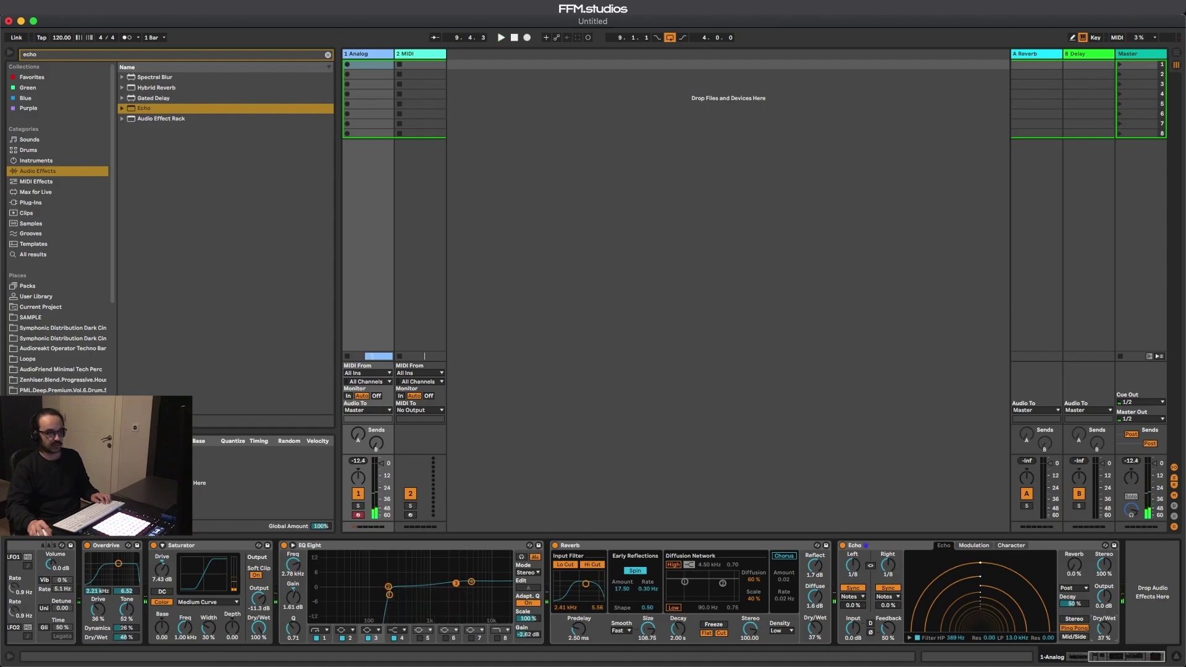
key(space)
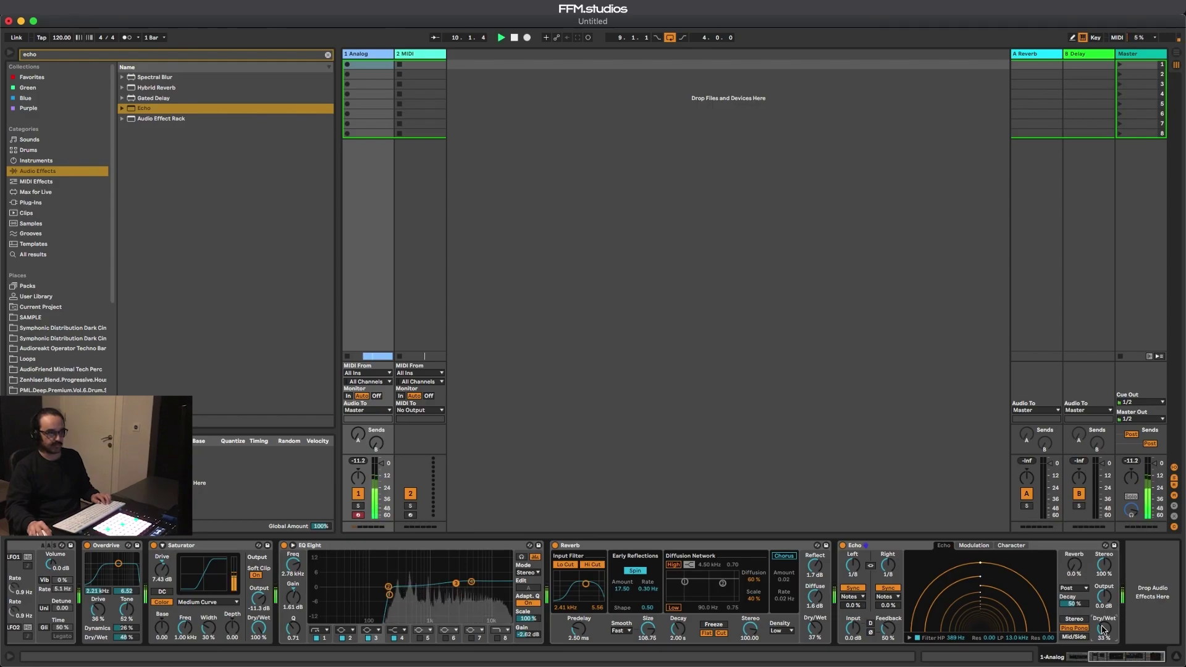
drag(1105, 628, 1104, 636)
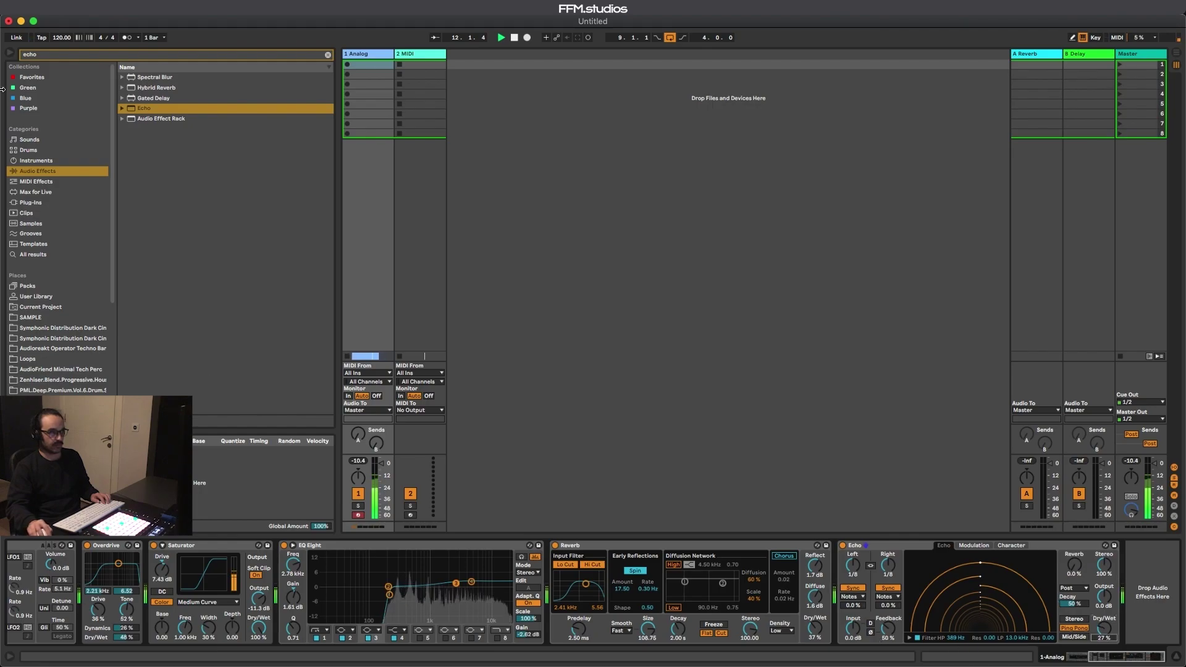
click(50, 58)
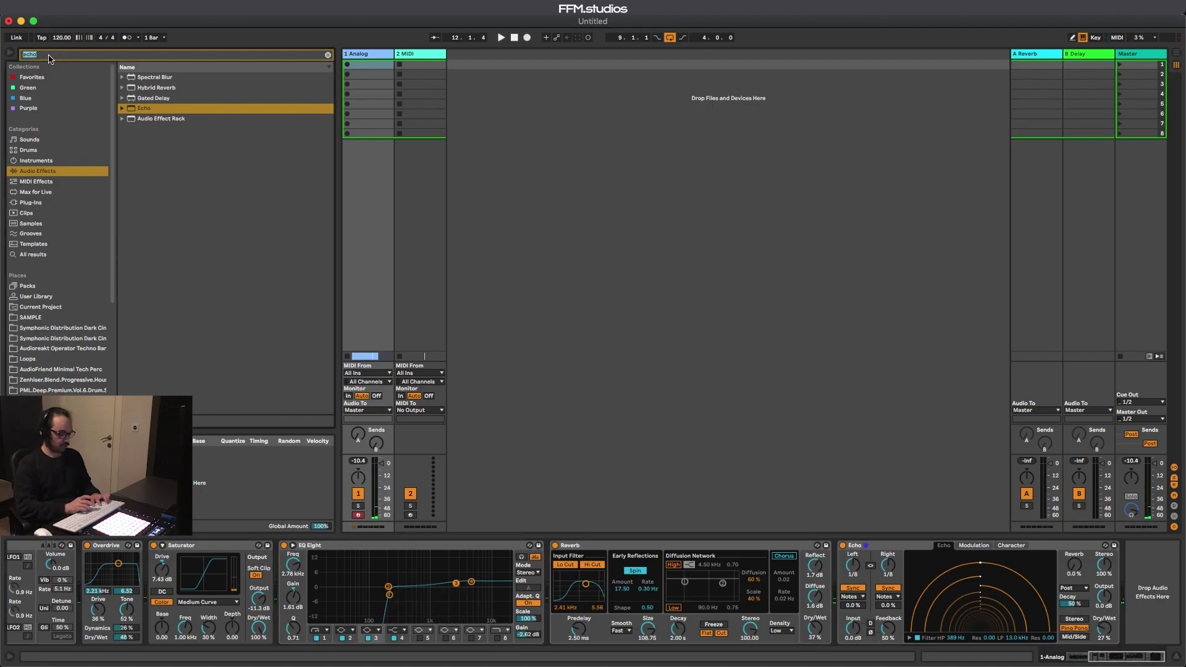
Add a Compressor after the Echo and shorten its release to 129 ms.
text(comp)
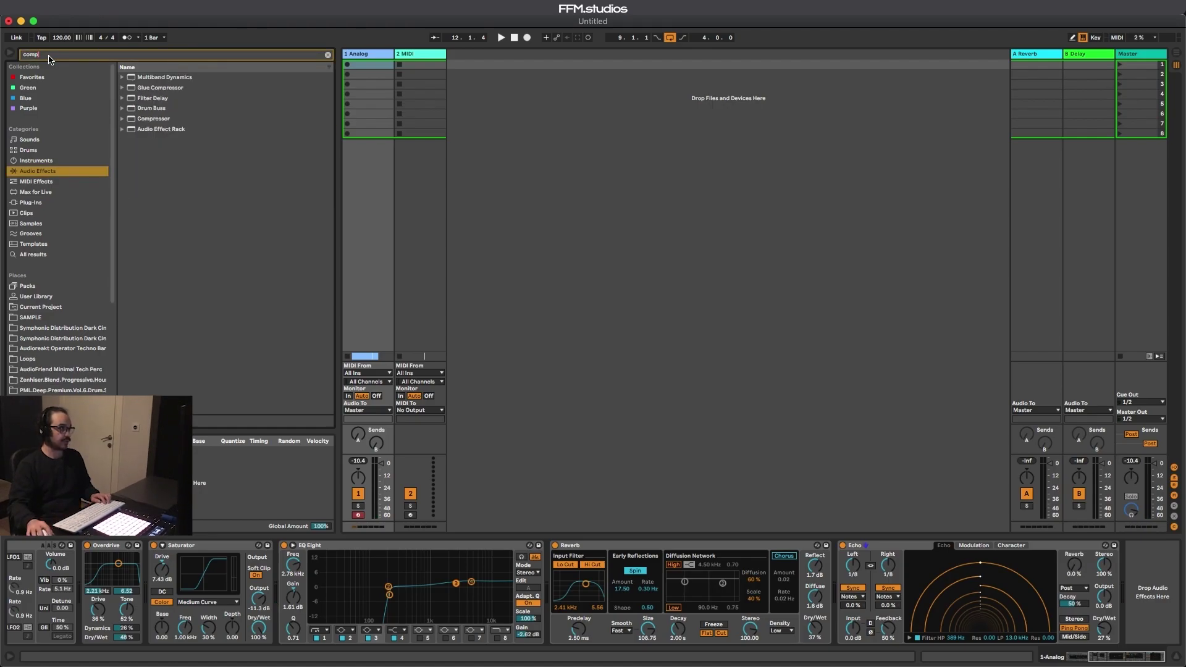
click(178, 119)
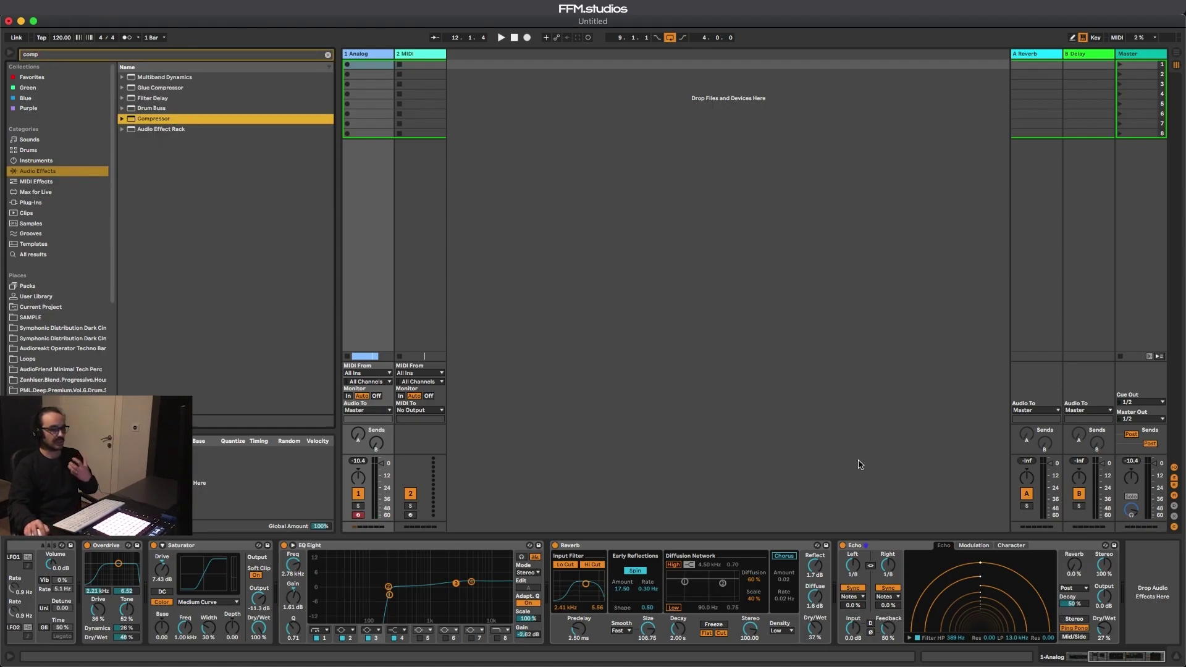
drag(204, 119, 1162, 593)
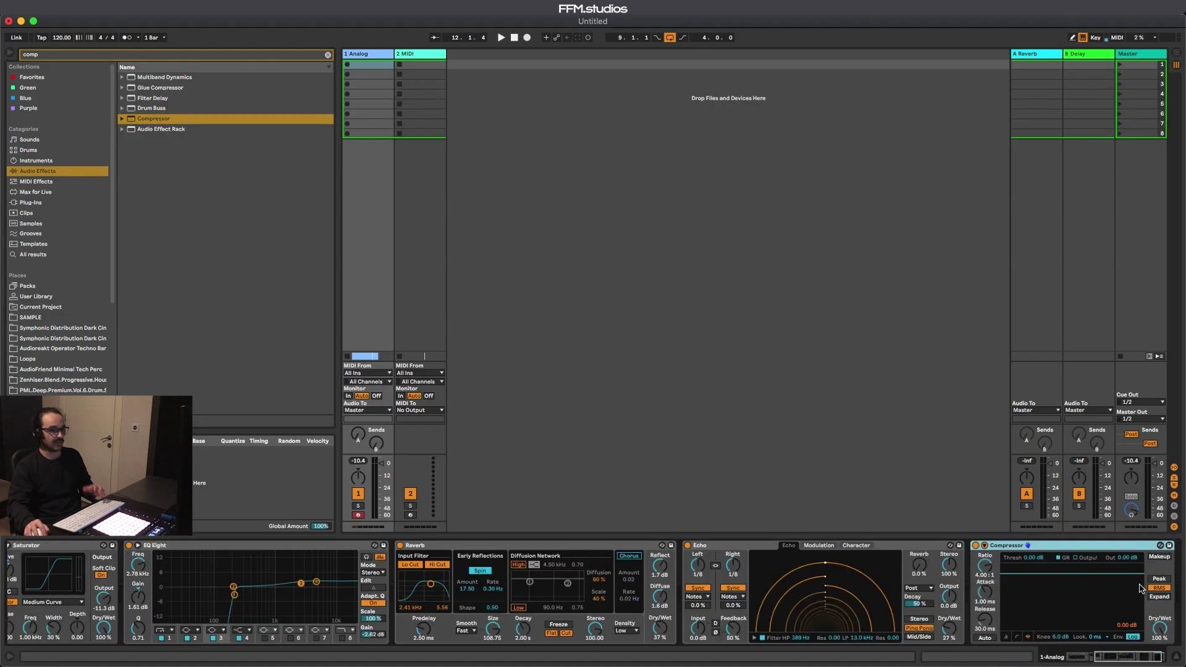
key(space)
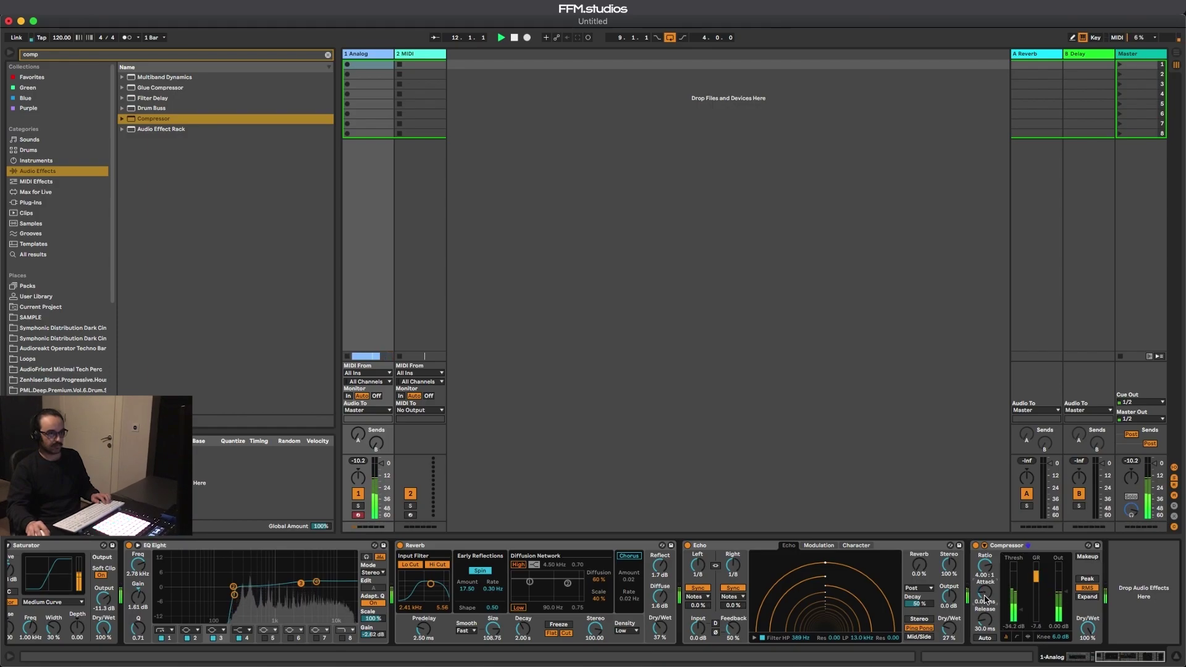
drag(987, 624, 986, 639)
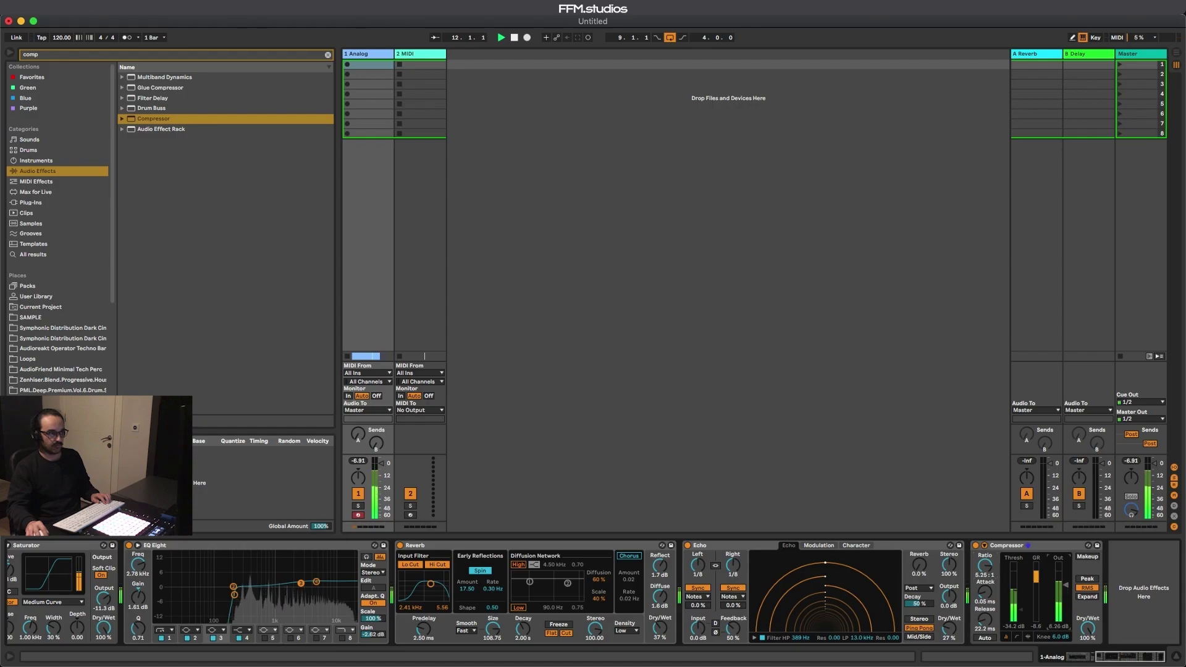
Toggle the Compressor on and off to compare, leaving it bypassed.
click(976, 547)
click(977, 546)
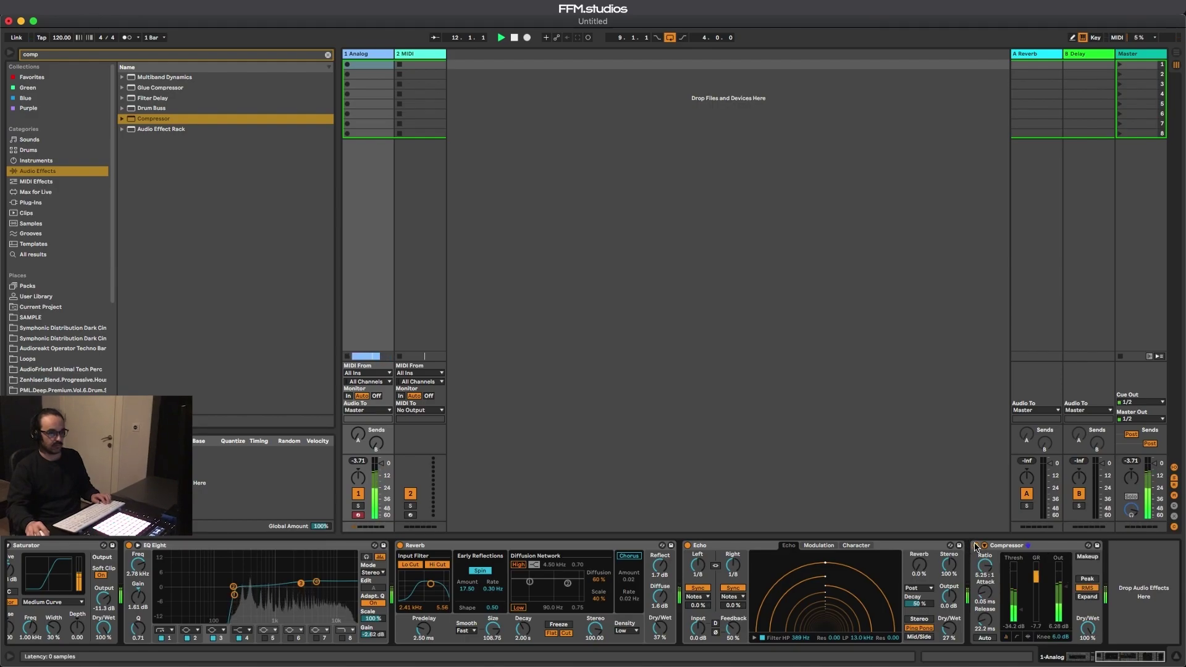
click(976, 547)
Lengthen the Analog amp envelope attack from 5 ms to about 20 ms while auditioning.
scroll(205, 592, left, 10)
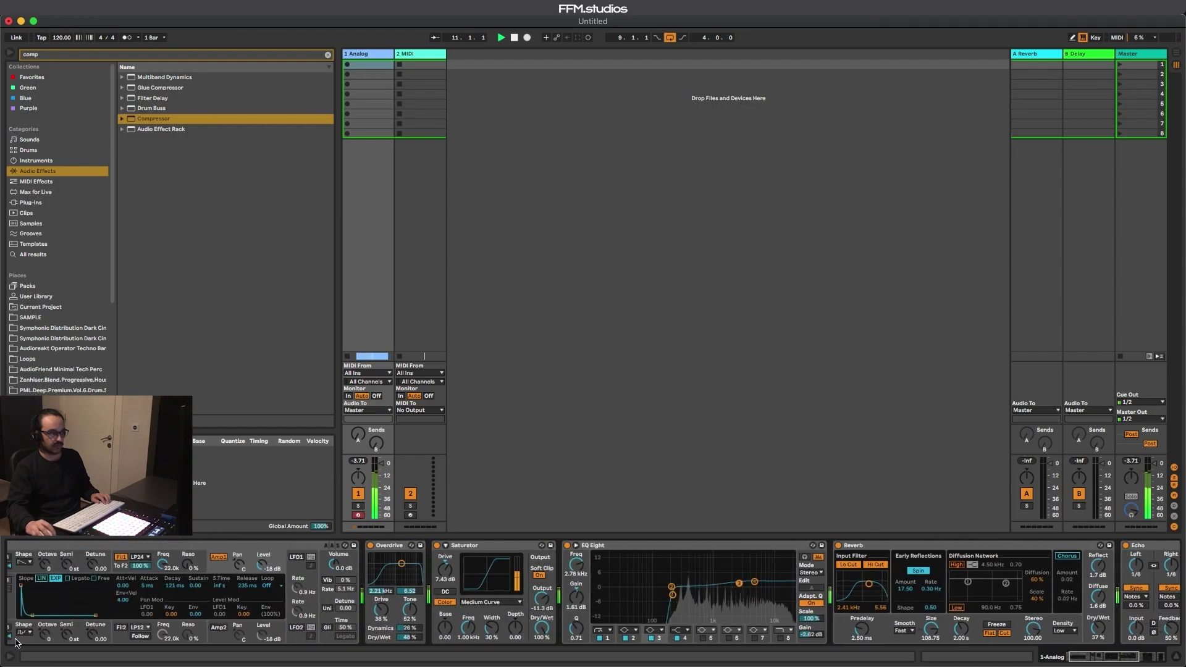
drag(146, 586, 149, 560)
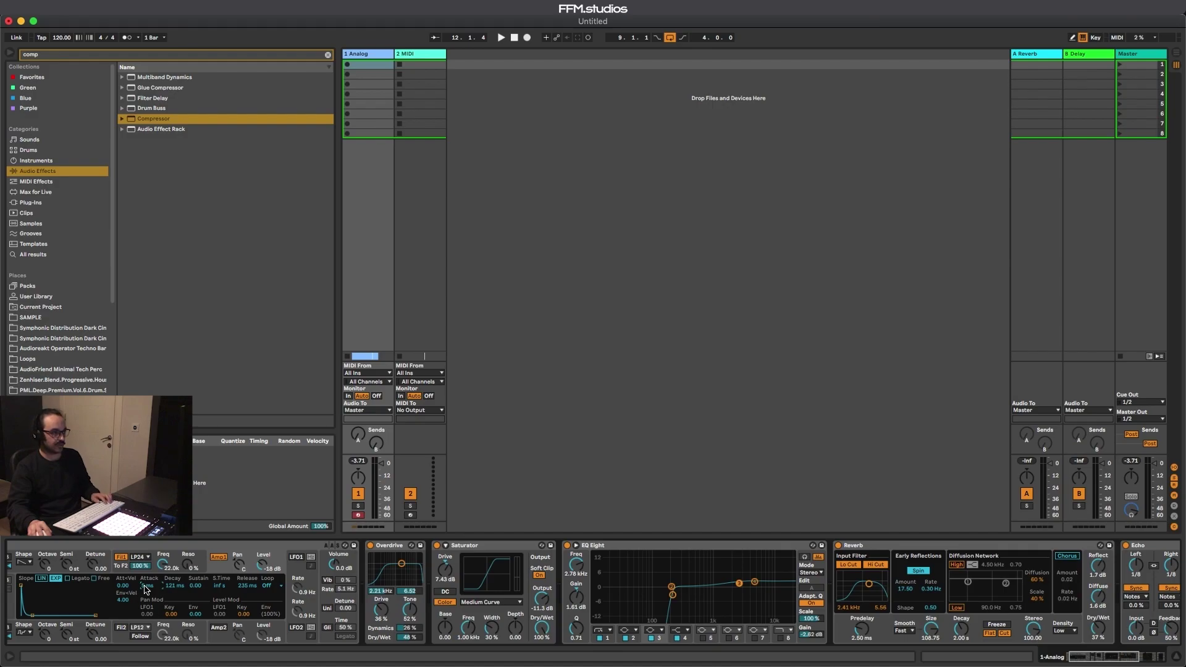
key(space)
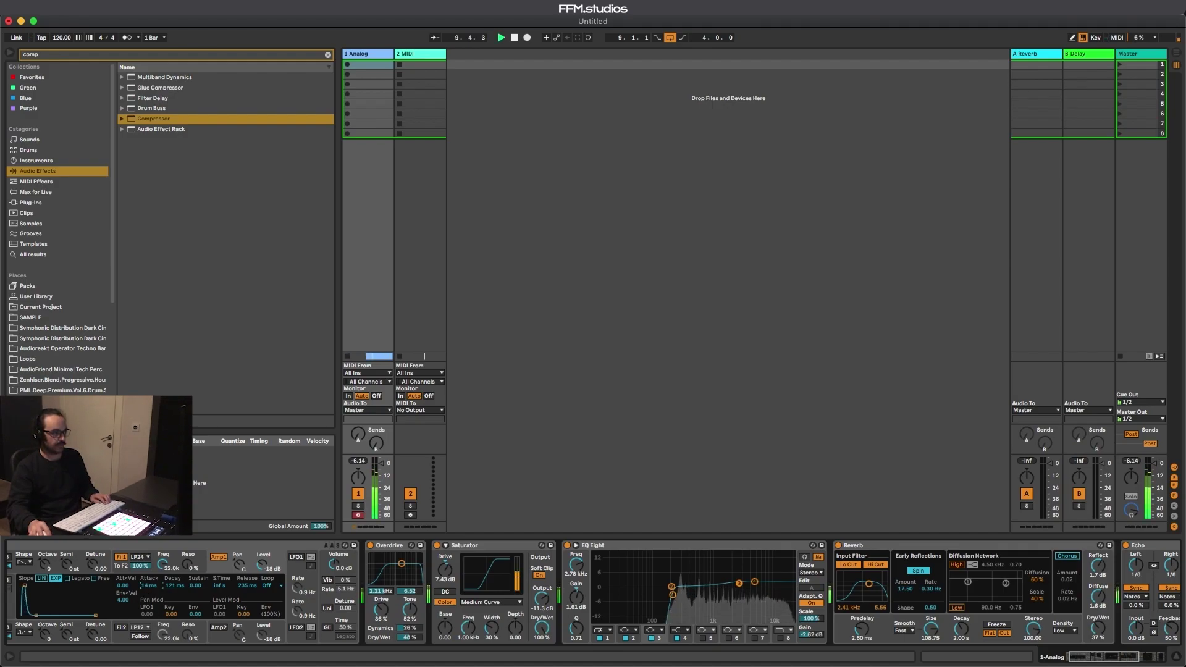
drag(145, 587, 145, 584)
key(space)
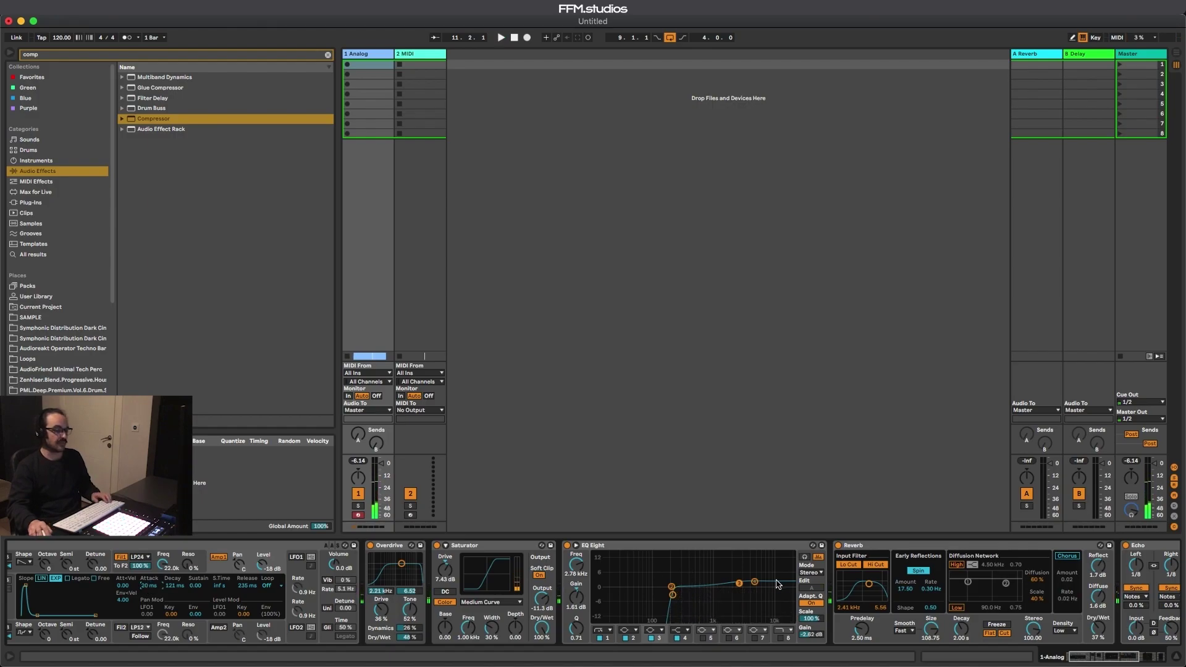
scroll(785, 592, right, 10)
Fold the Echo, Compressor and Reverb devices to save space.
double_click(775, 545)
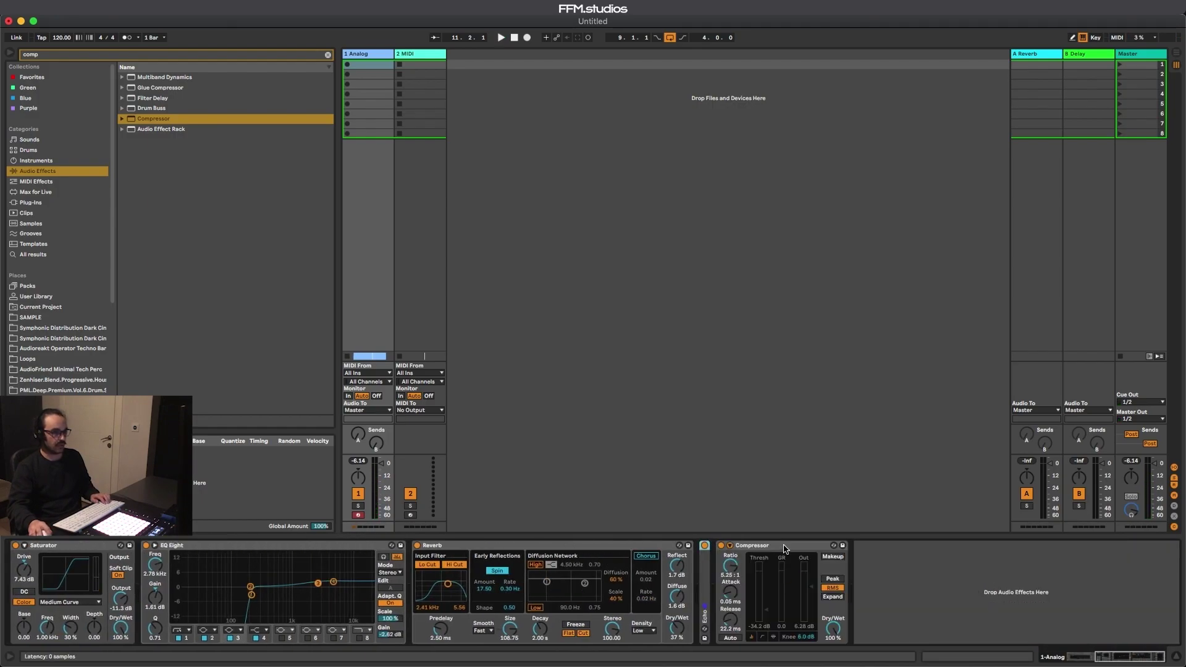
double_click(779, 547)
double_click(595, 546)
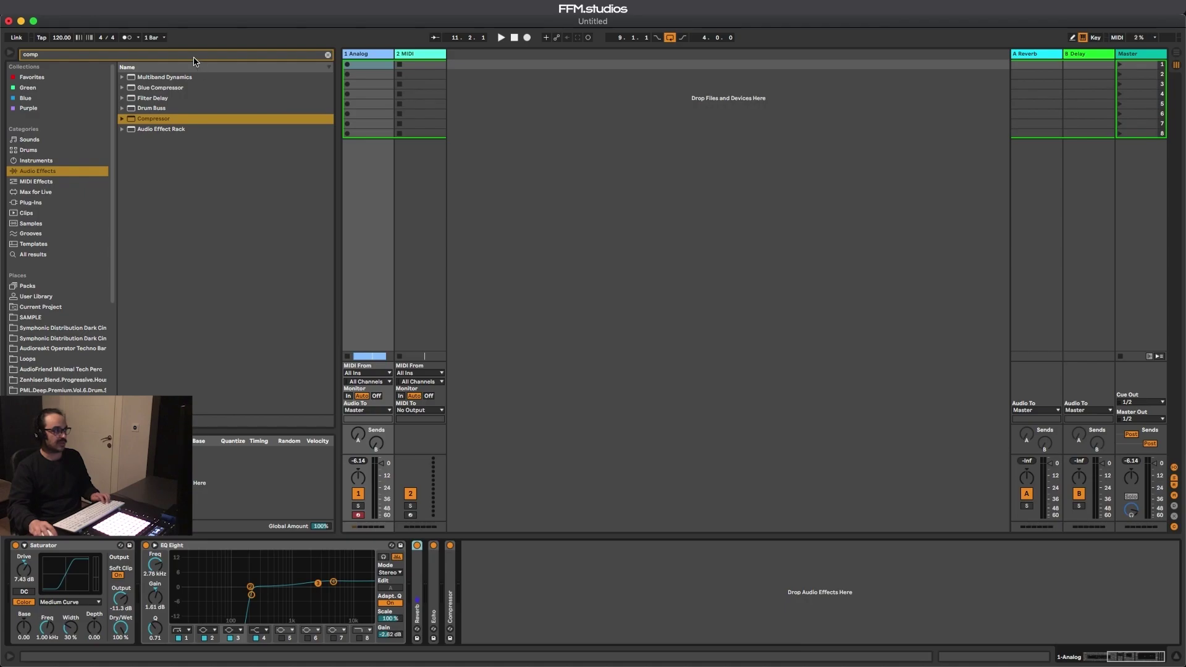
Add a Limiter at the chain end and raise its gain to about 11.5 dB.
key(BackSpace)
key(BackSpace)
key(BackSpace)
key(BackSpace)
text(limit)
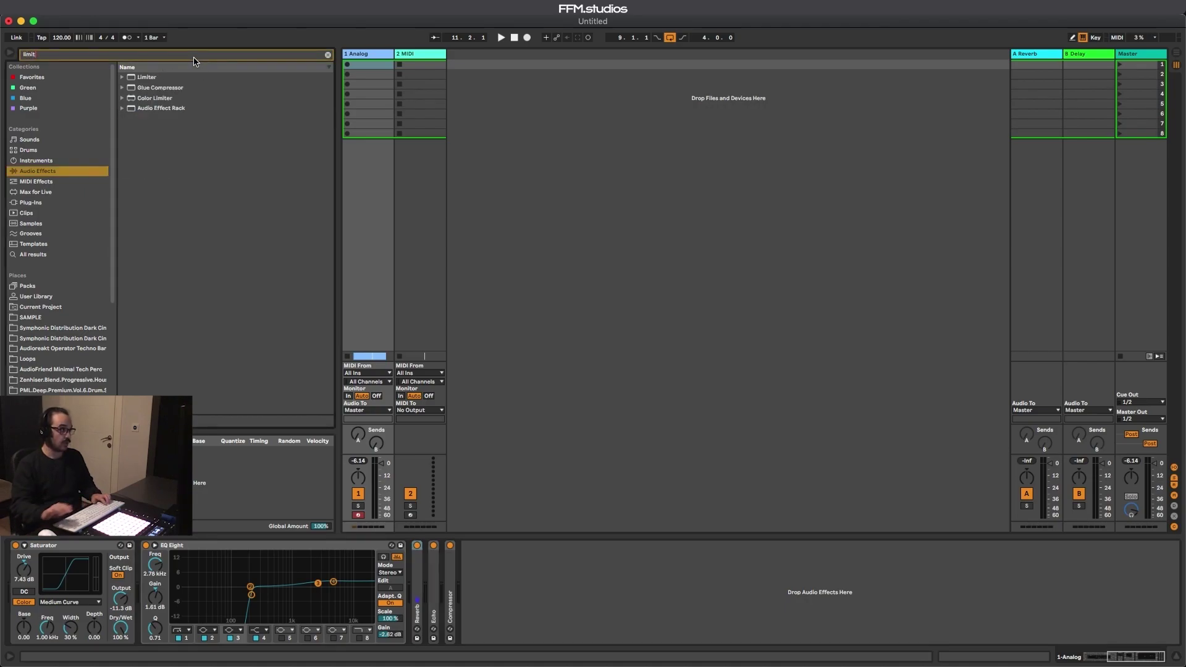
drag(146, 77, 474, 603)
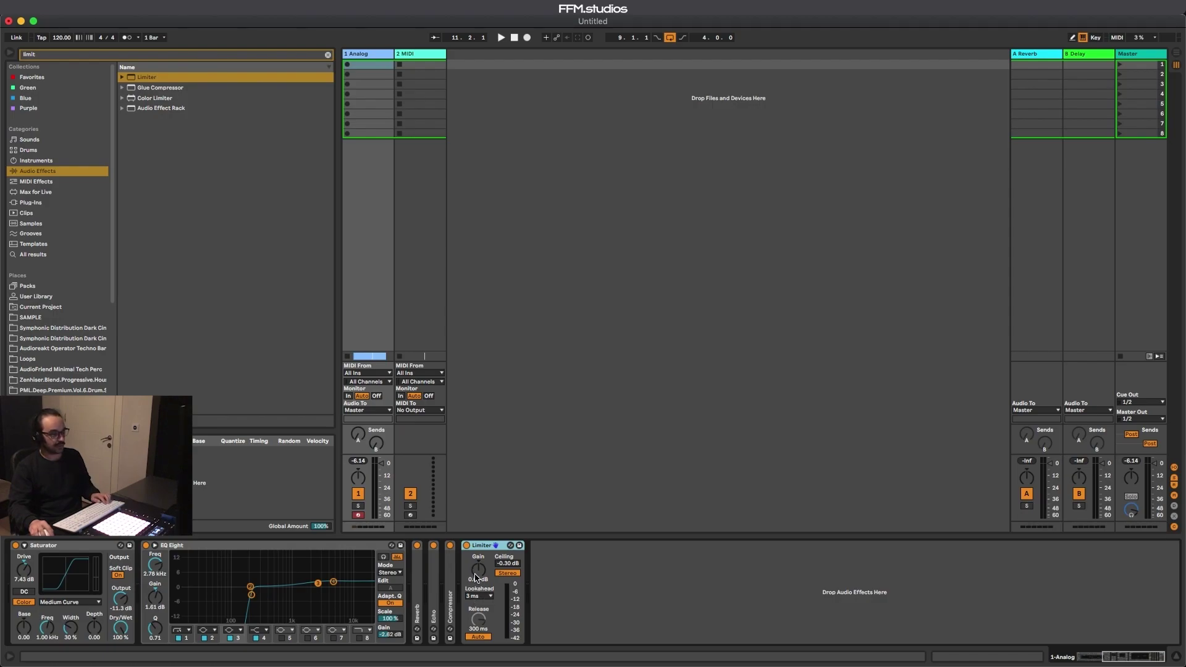
key(space)
mouse_move(484, 579)
mouse_down()
mouse_move(484, 544)
mouse_move(500, 553)
mouse_move(500, 594)
mouse_move(500, 565)
mouse_up()
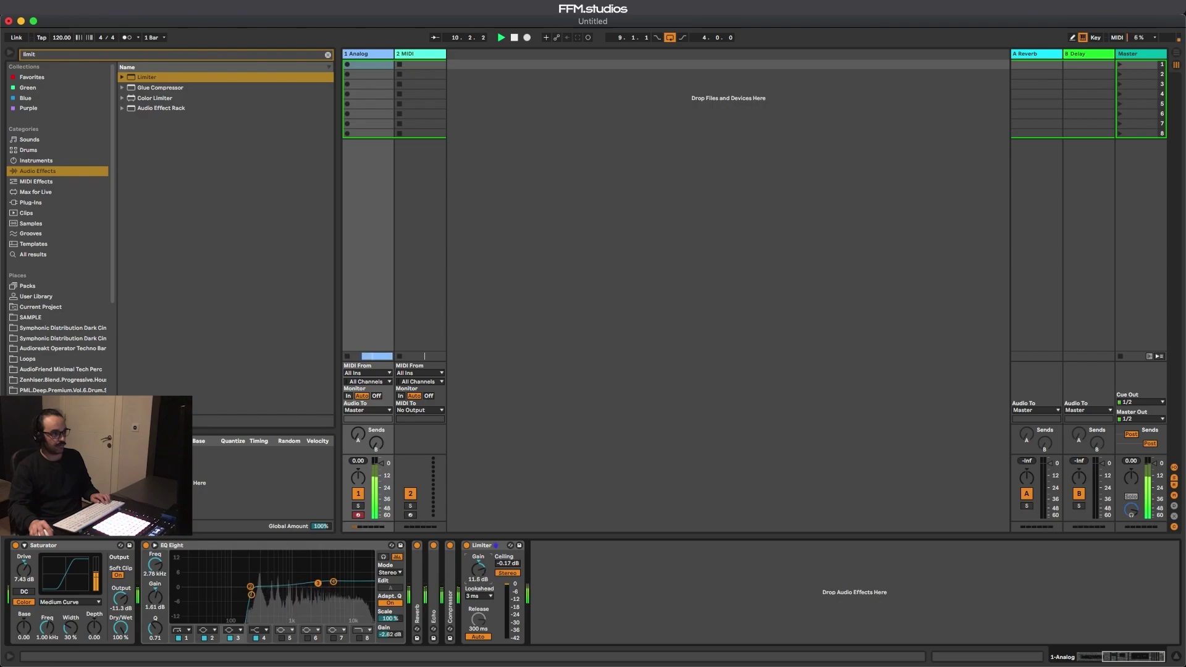
key(space)
Select the effect devices from Overdrive onward and start playback.
scroll(468, 560, left, 5)
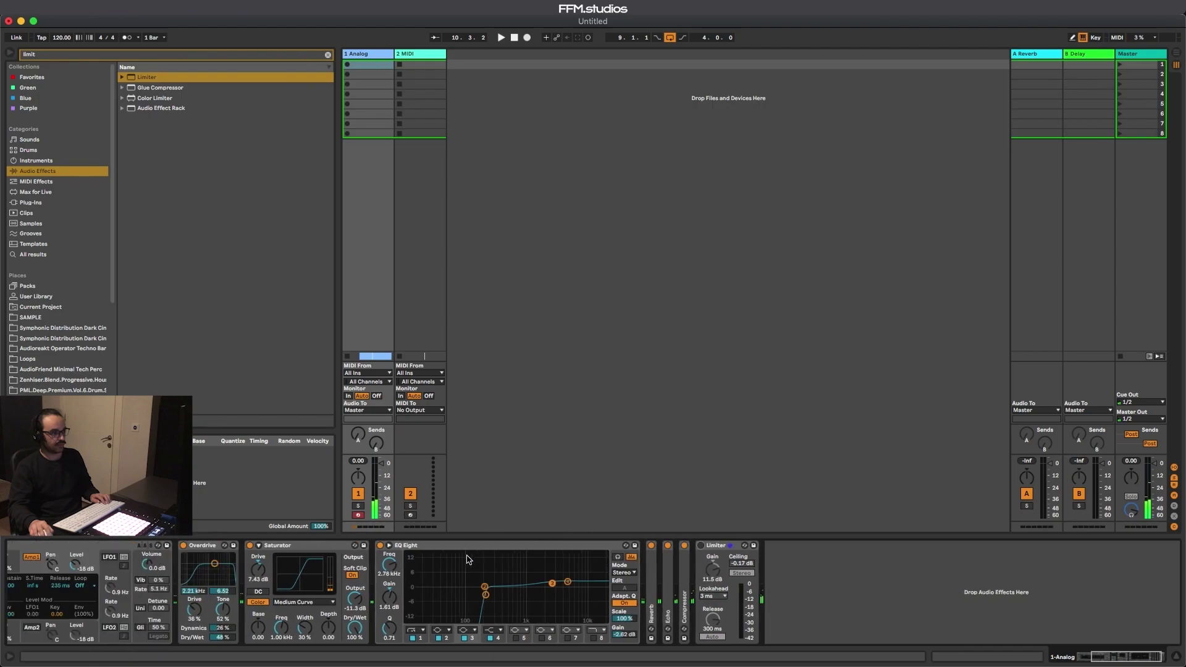
scroll(612, 590, left, 5)
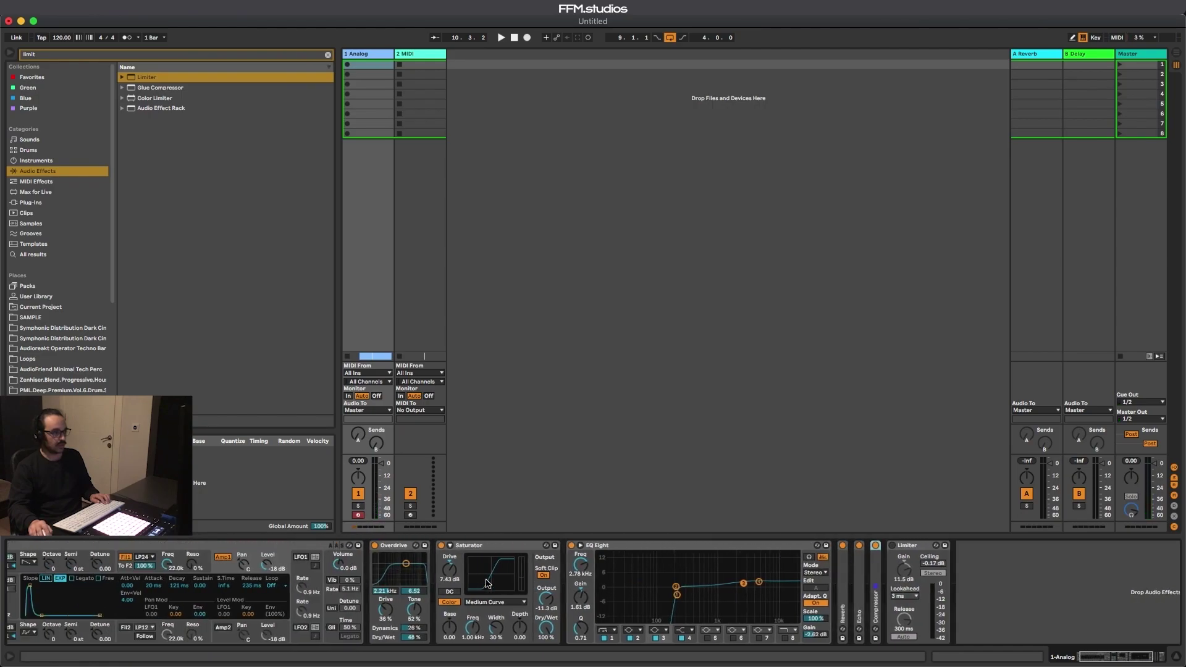
shift+click(436, 547)
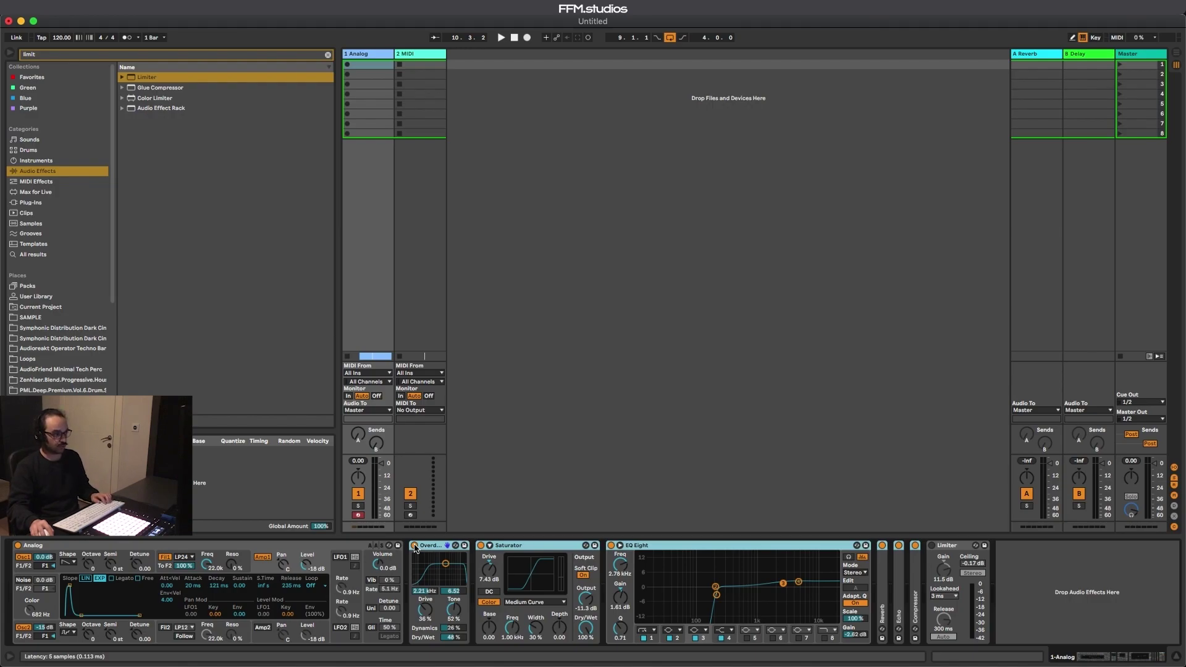
key(space)
A/B the selected effects and the Reverb by bypassing and re-enabling them.
click(415, 546)
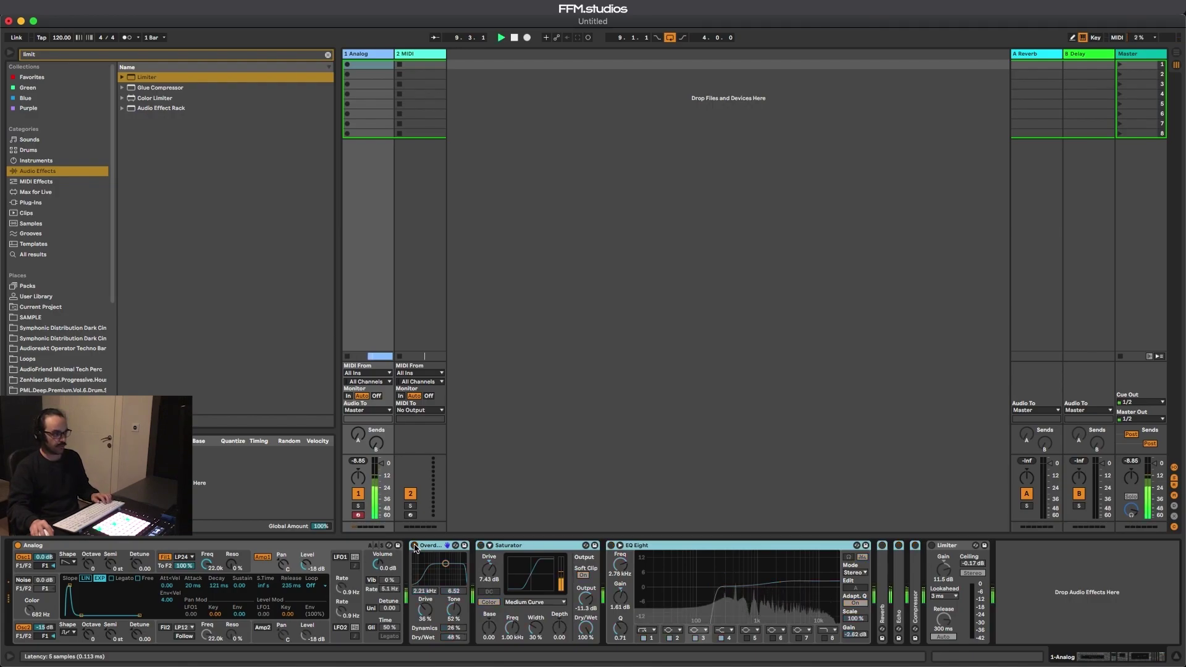
click(414, 545)
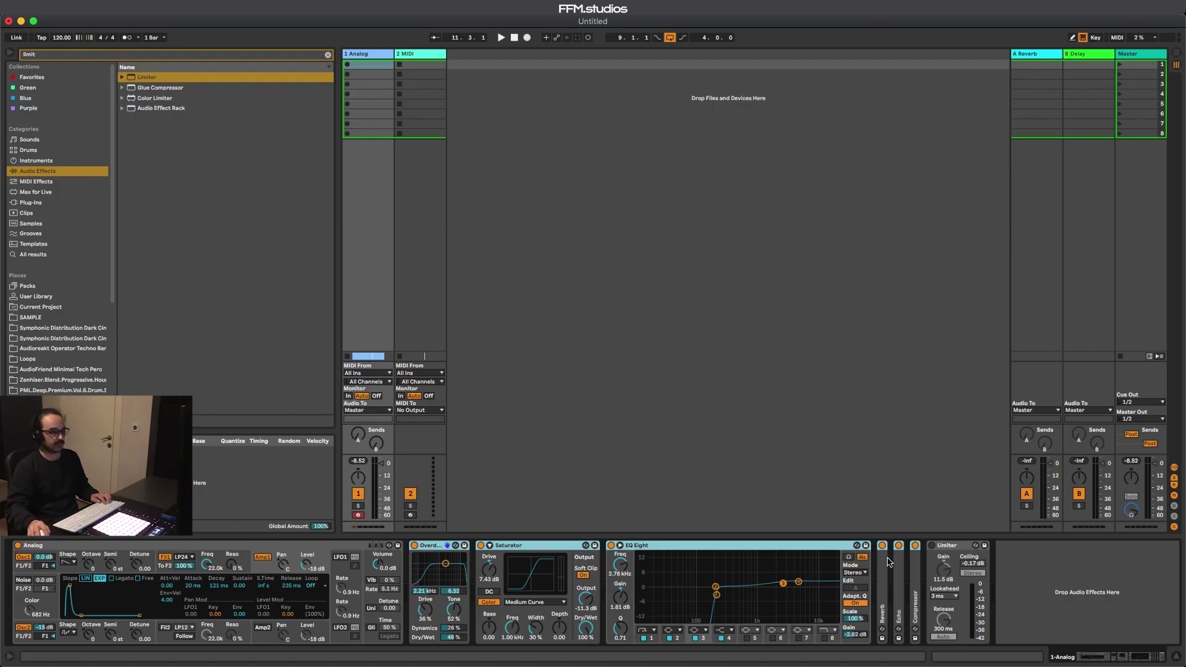
key(space)
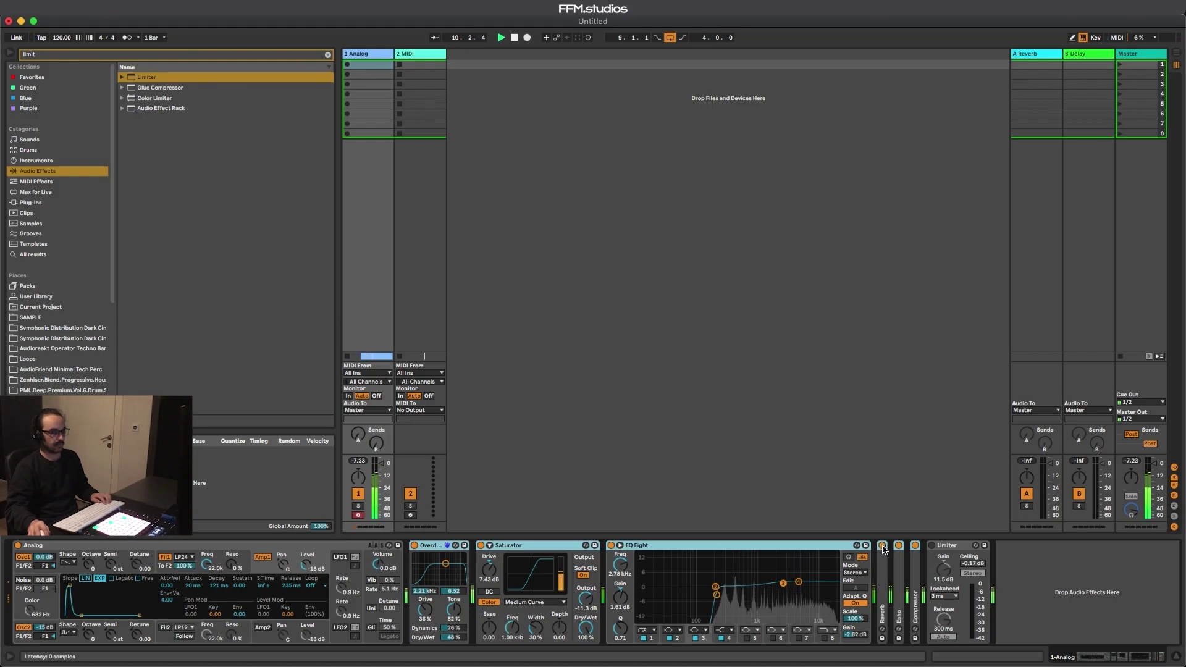
click(882, 546)
click(883, 546)
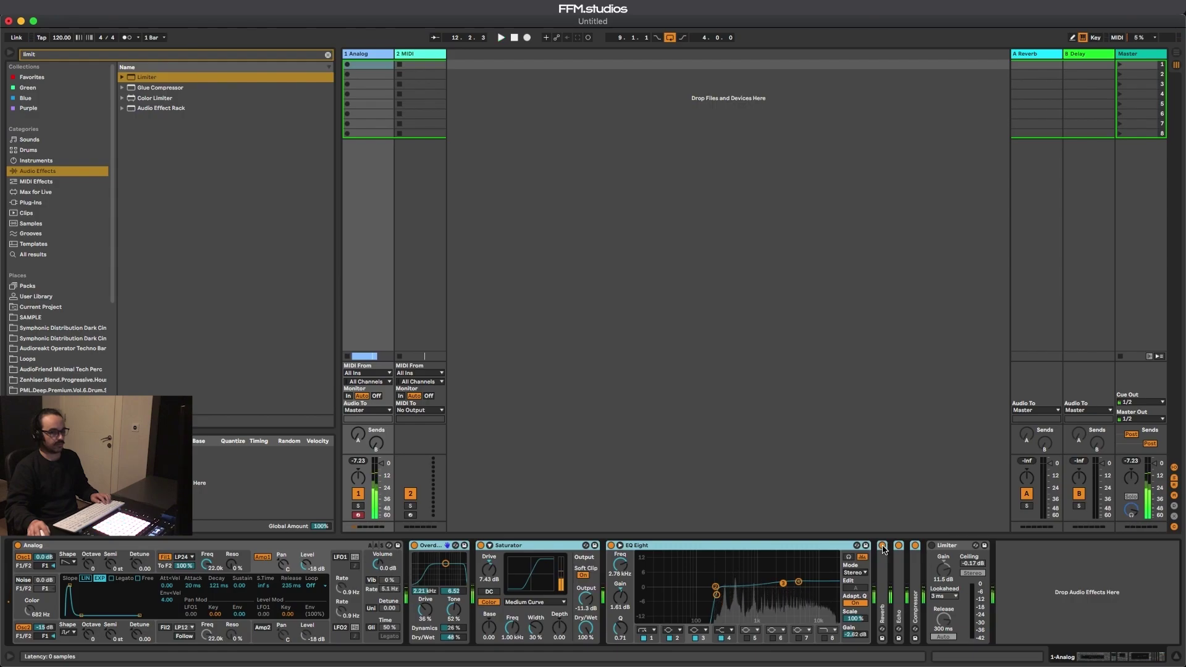
Switch the Limiter on, lower its gain to 10.3 dB, and return to Arrangement view.
click(932, 545)
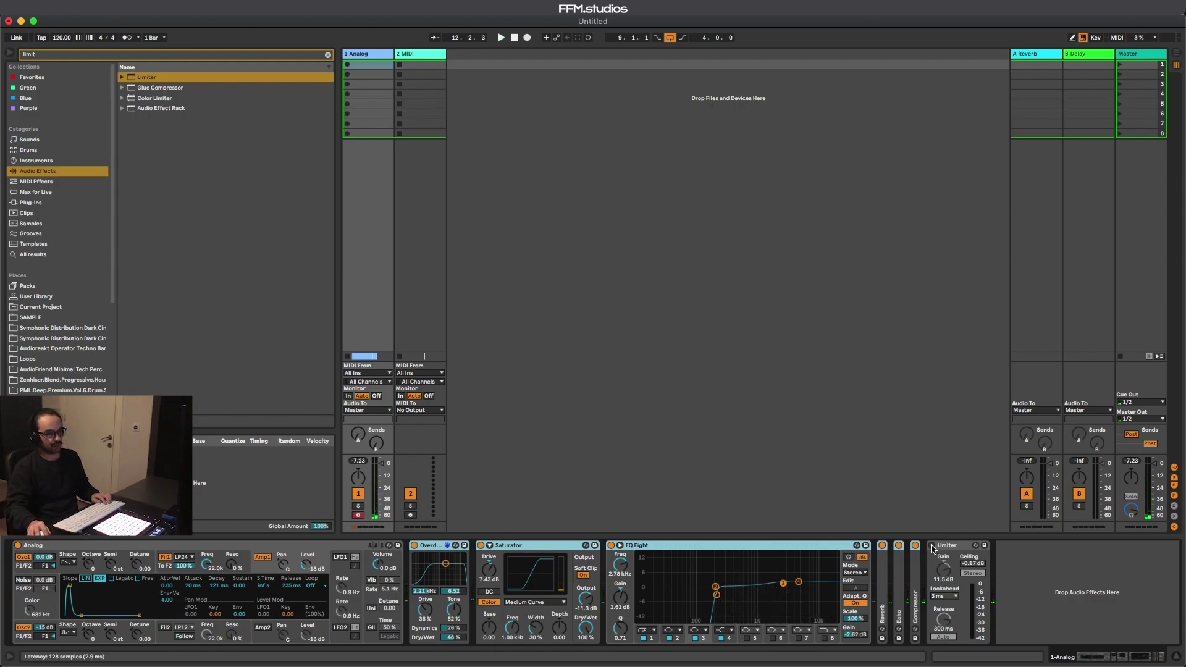
key(space)
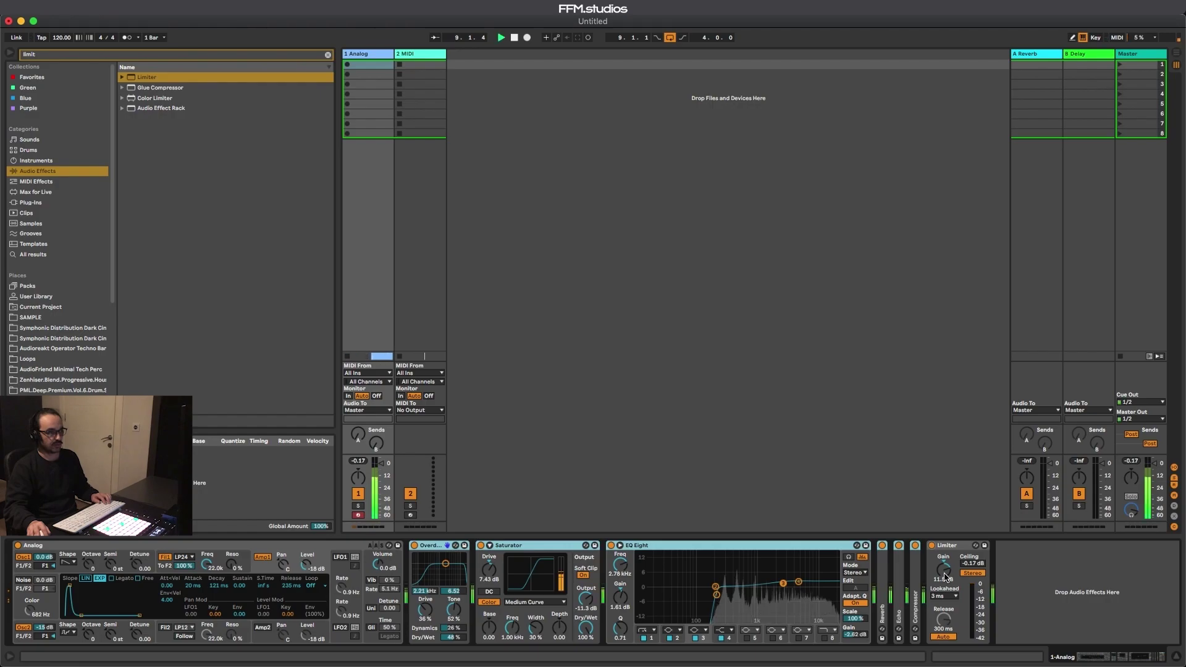
drag(945, 575, 945, 580)
key(space)
key(Tab)
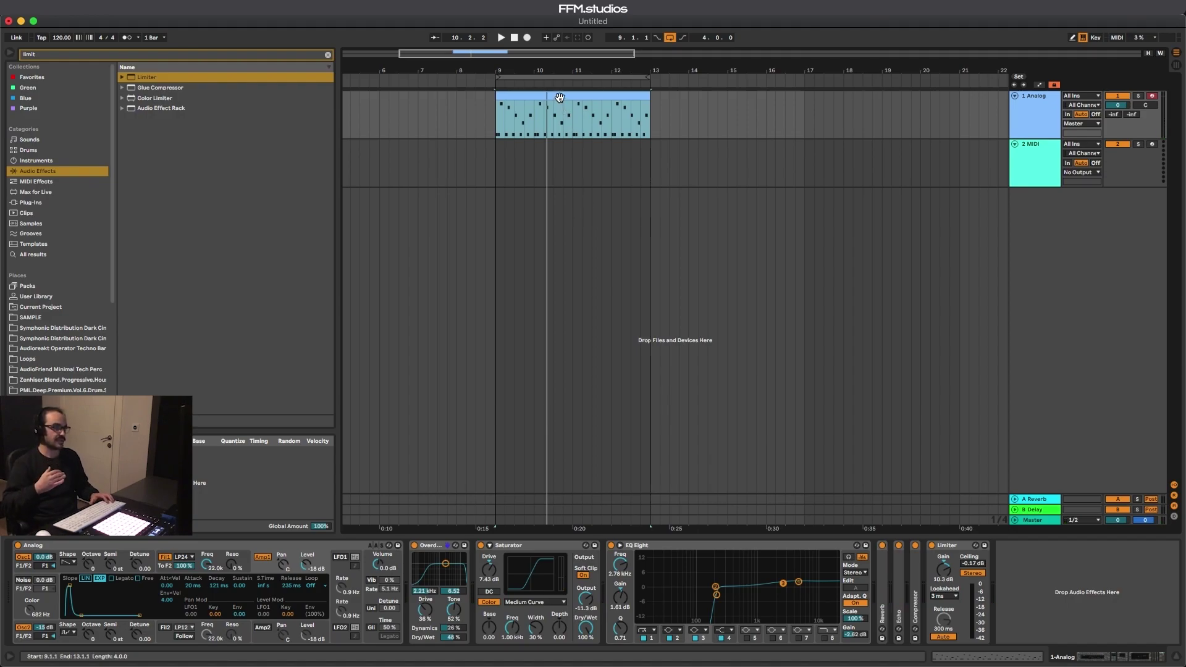
Create a one-bar MIDI clip at bar 9 on the MIDI track filled with eight D3 notes.
drag(490, 164, 649, 183)
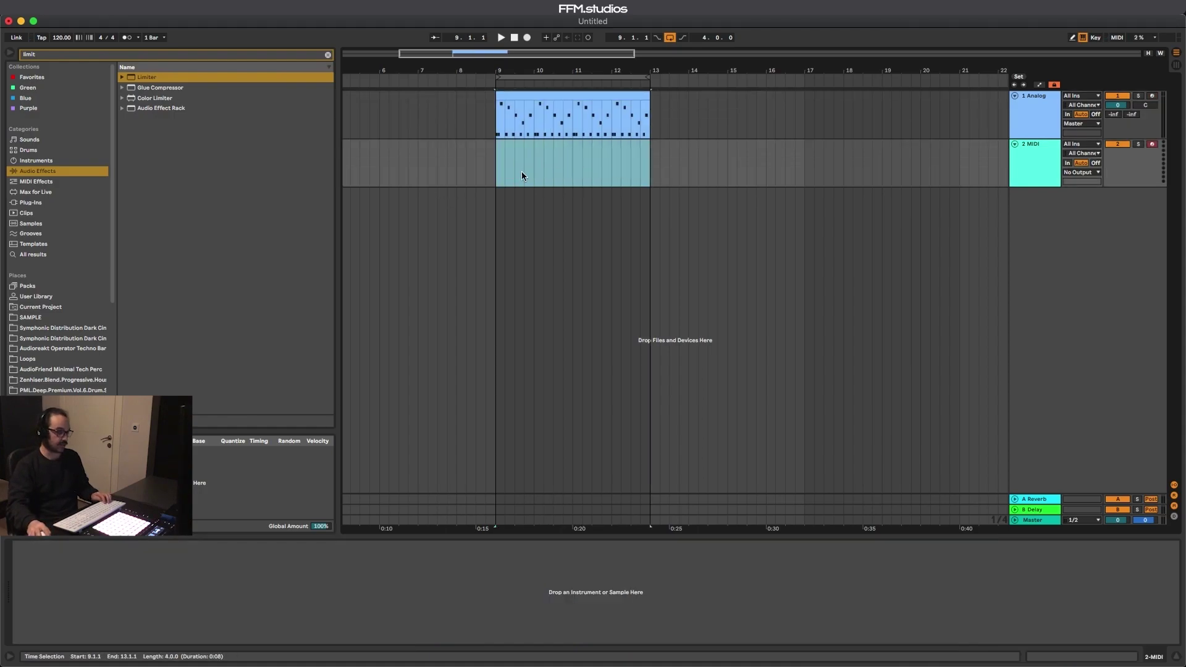
shift+click(536, 162)
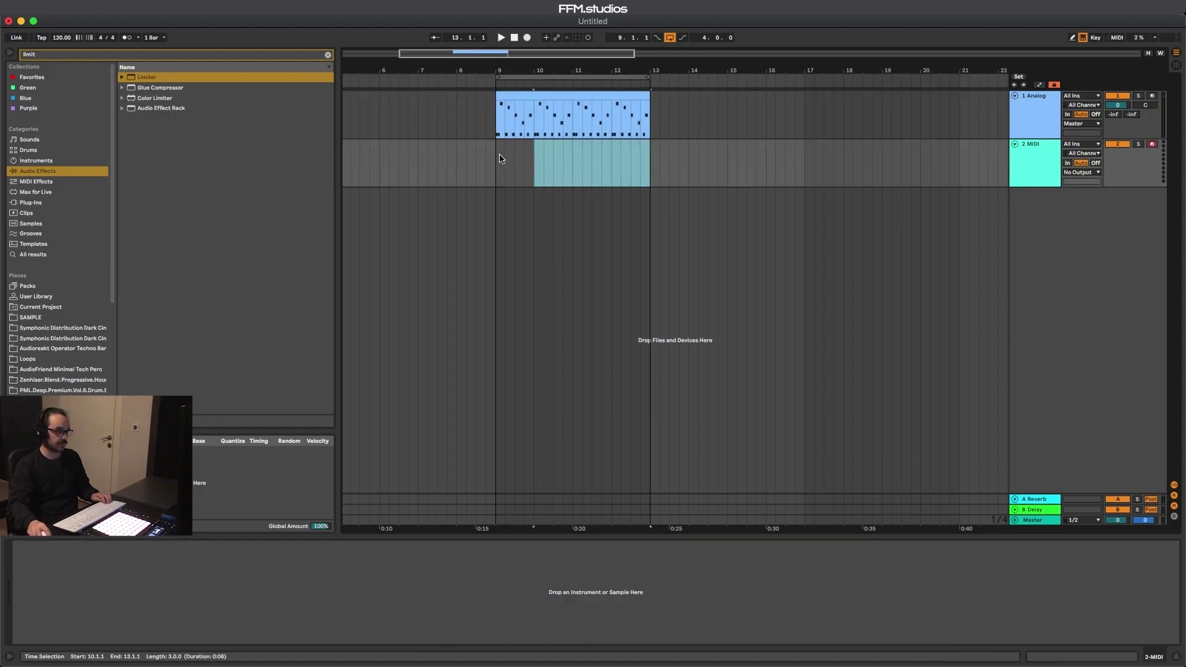
drag(498, 157, 533, 162)
key(super+shift+m)
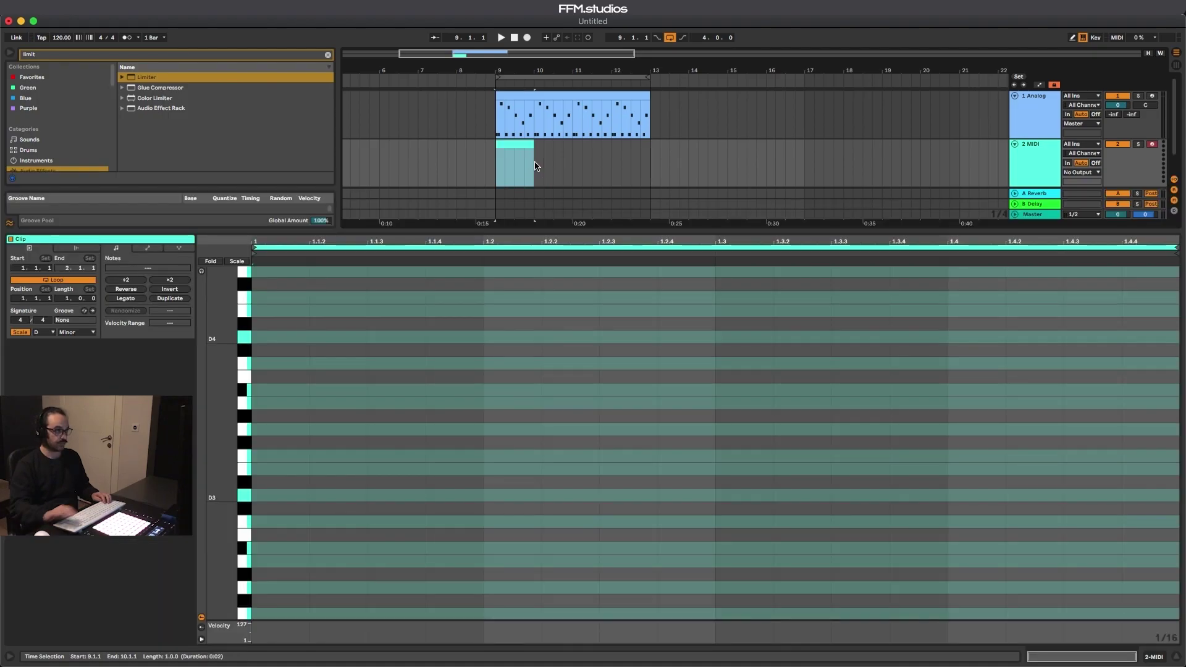
double_click(261, 502)
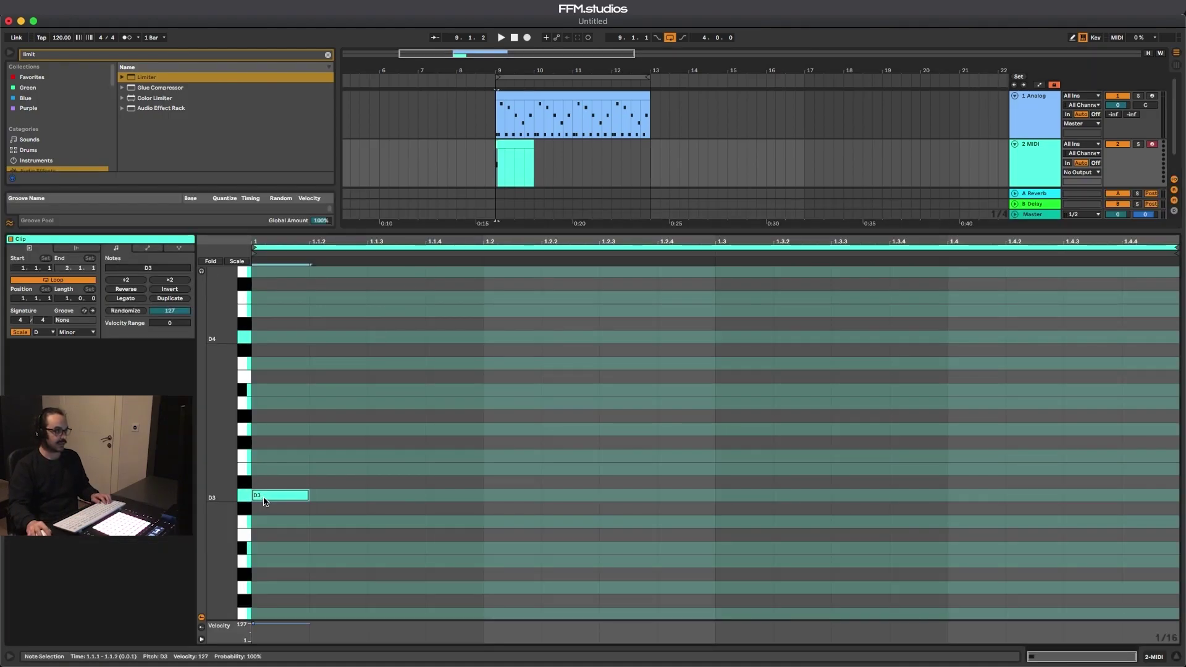
key(super+d)
key(super+d)
key(super+d)
key(super+a)
key(super+d)
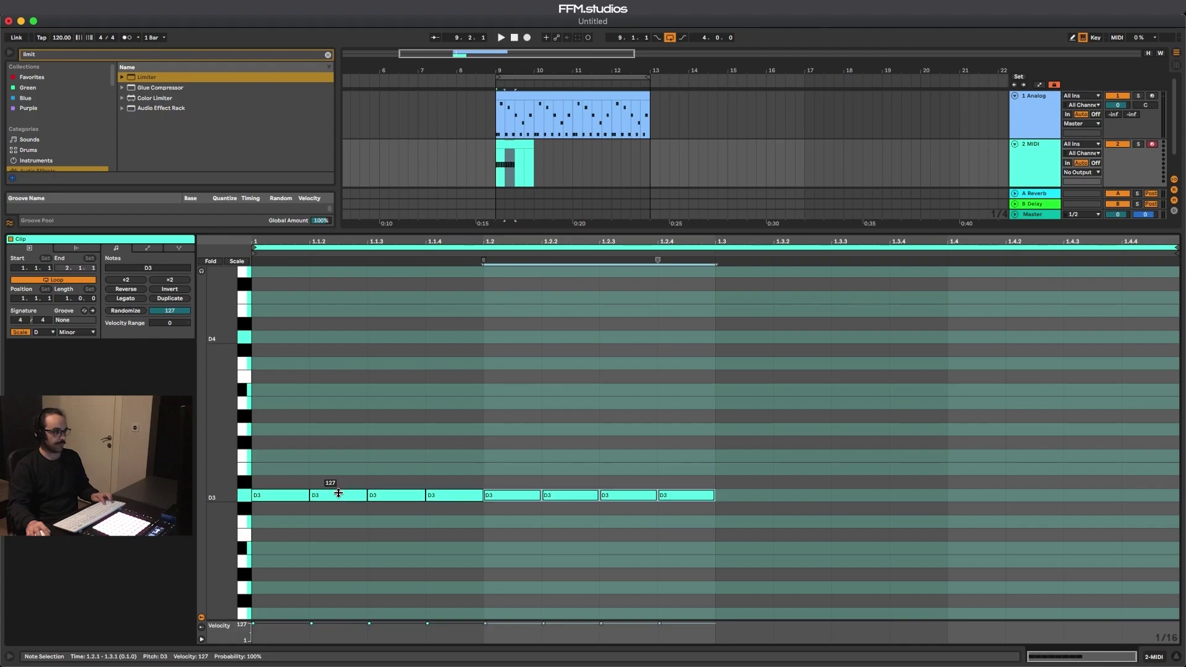
key(super+d)
key(super+d)
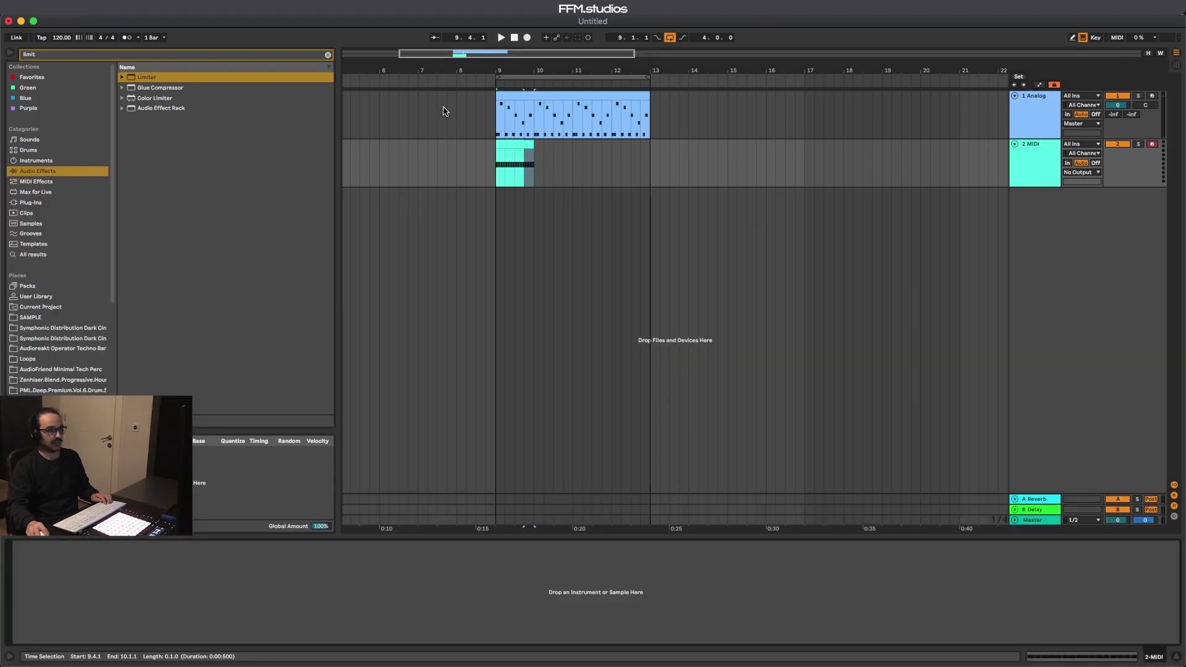
Load an Analog synth onto the MIDI track.
click(327, 55)
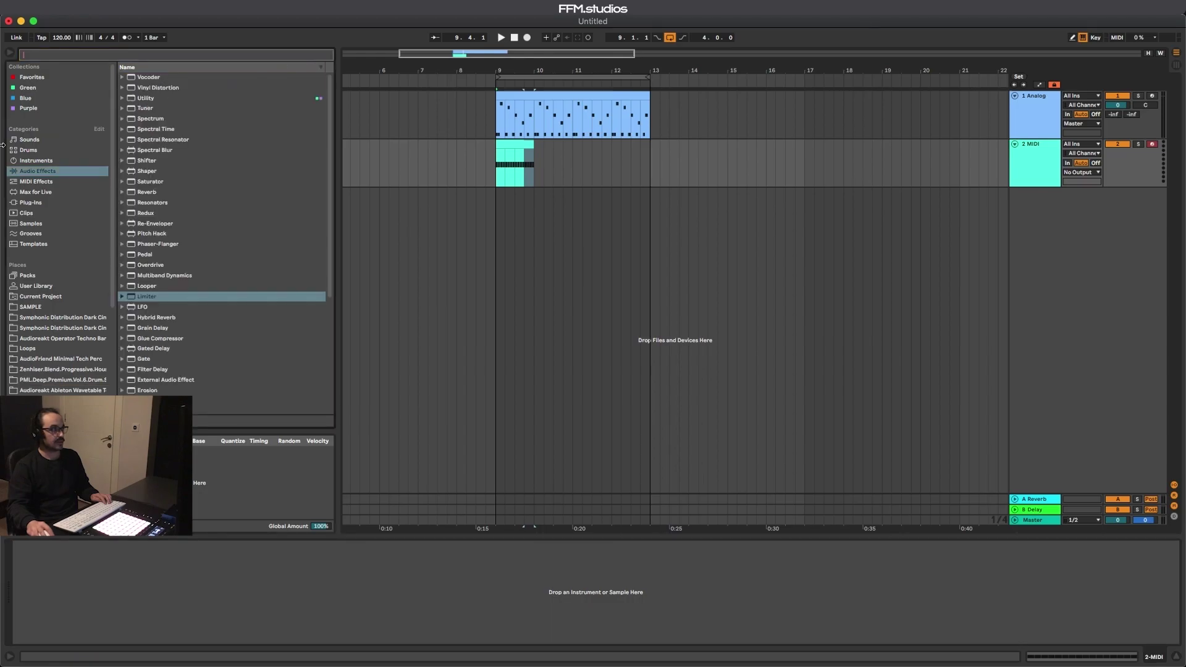
click(73, 161)
drag(148, 78, 575, 150)
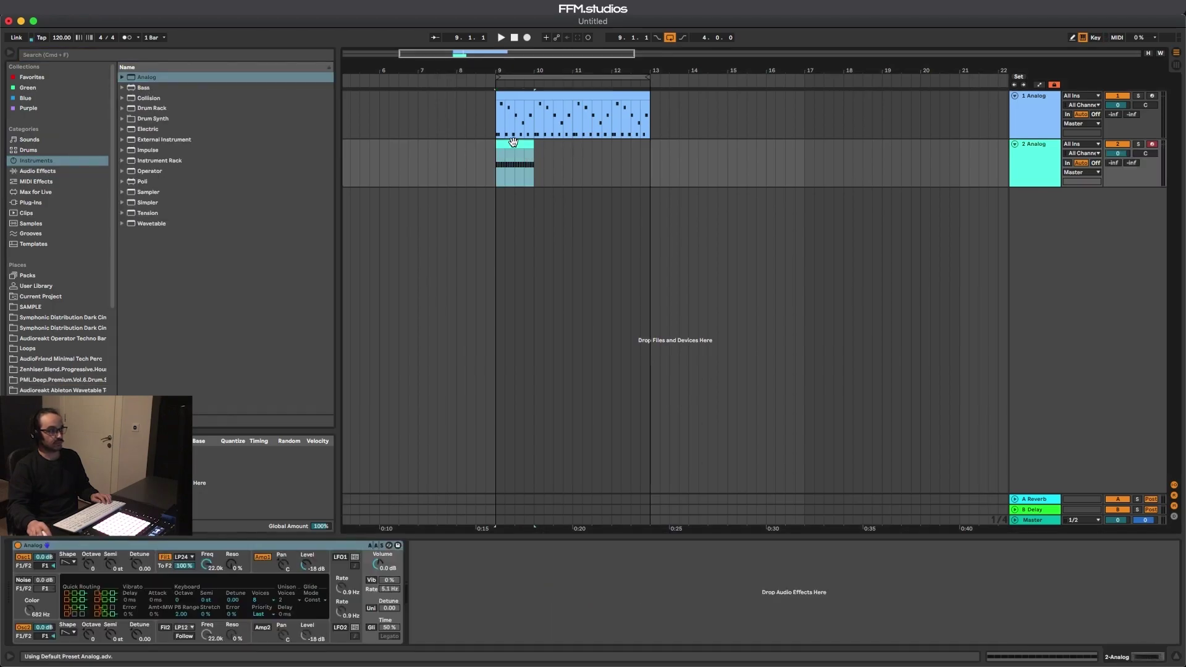
Loop bars 9–10, solo track 2, and open the new clip's notes.
click(527, 140)
key(super+l)
key(m)
key(s)
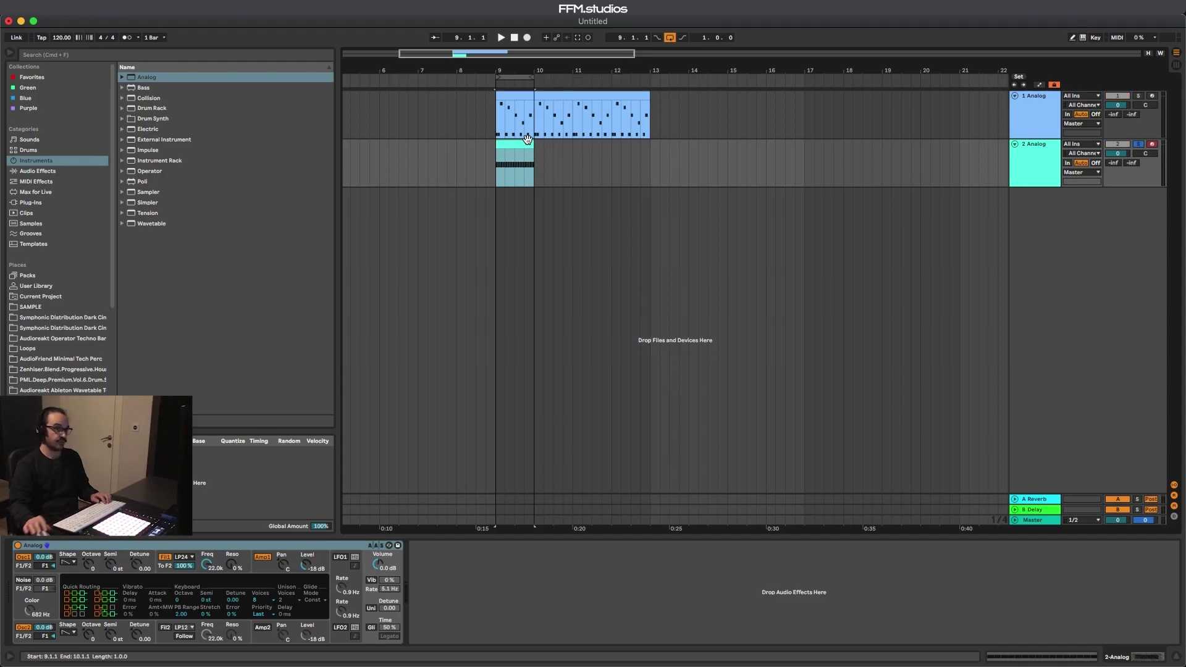
key(space)
key(space)
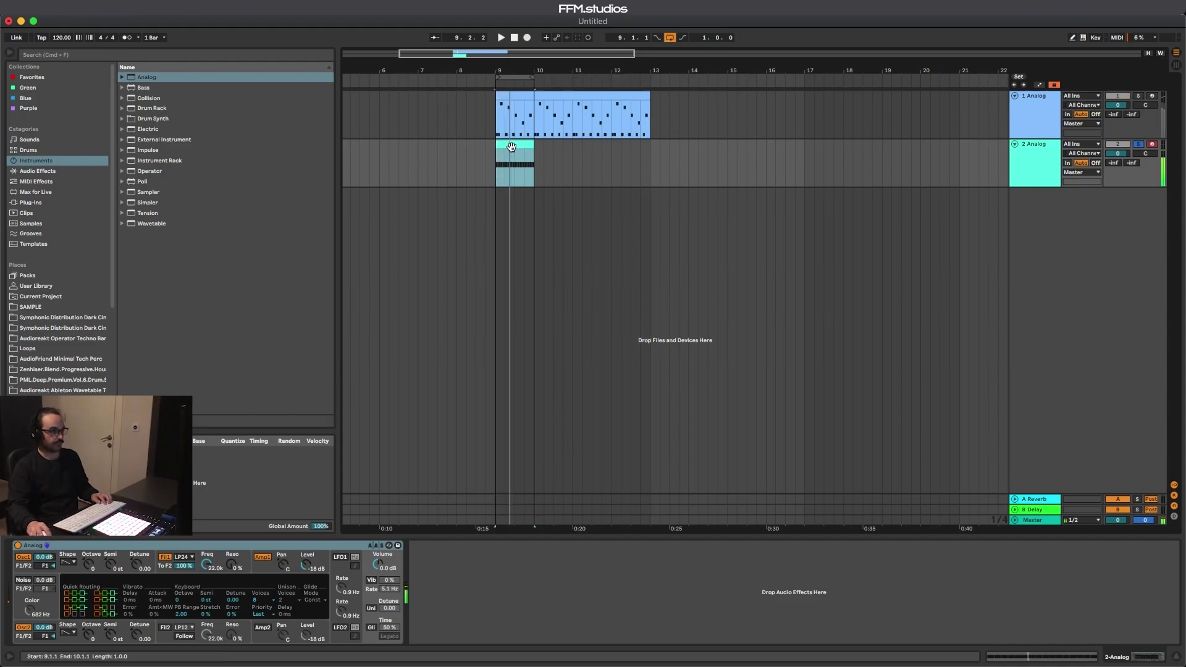
double_click(510, 145)
Drop all the clip's D3 notes an octave to D2.
click(504, 382)
key(super+a)
key(shift+Down)
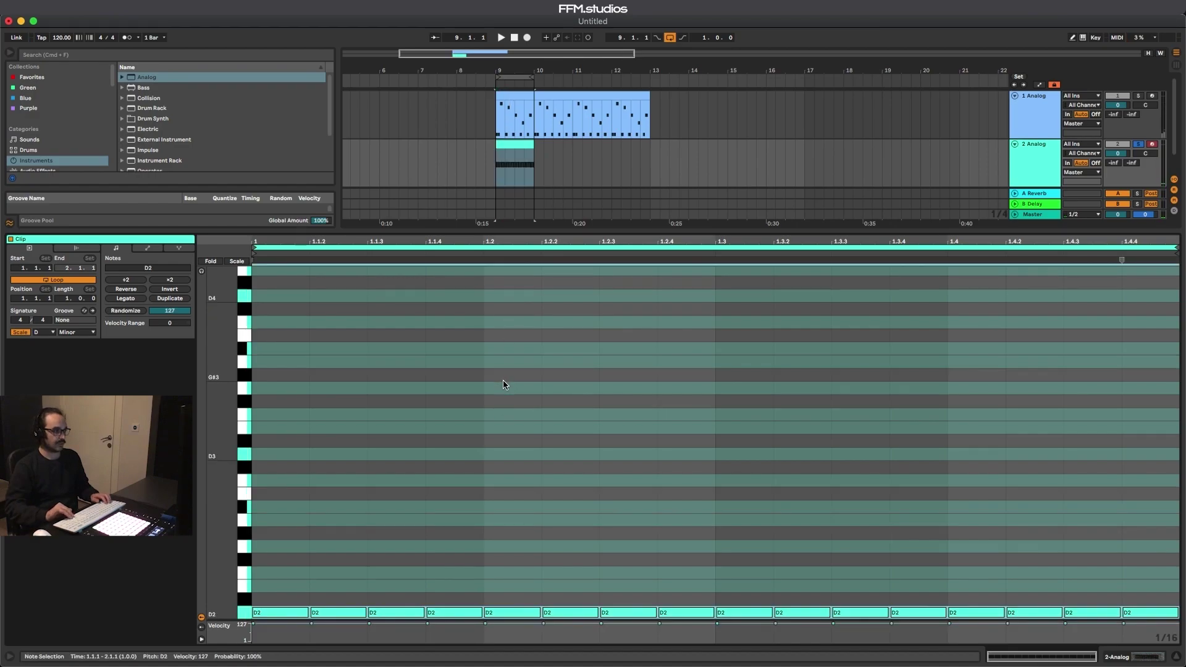
Switch Analog's first oscillator to a pulse wave and pull amp sustain to zero.
key(shift+Tab)
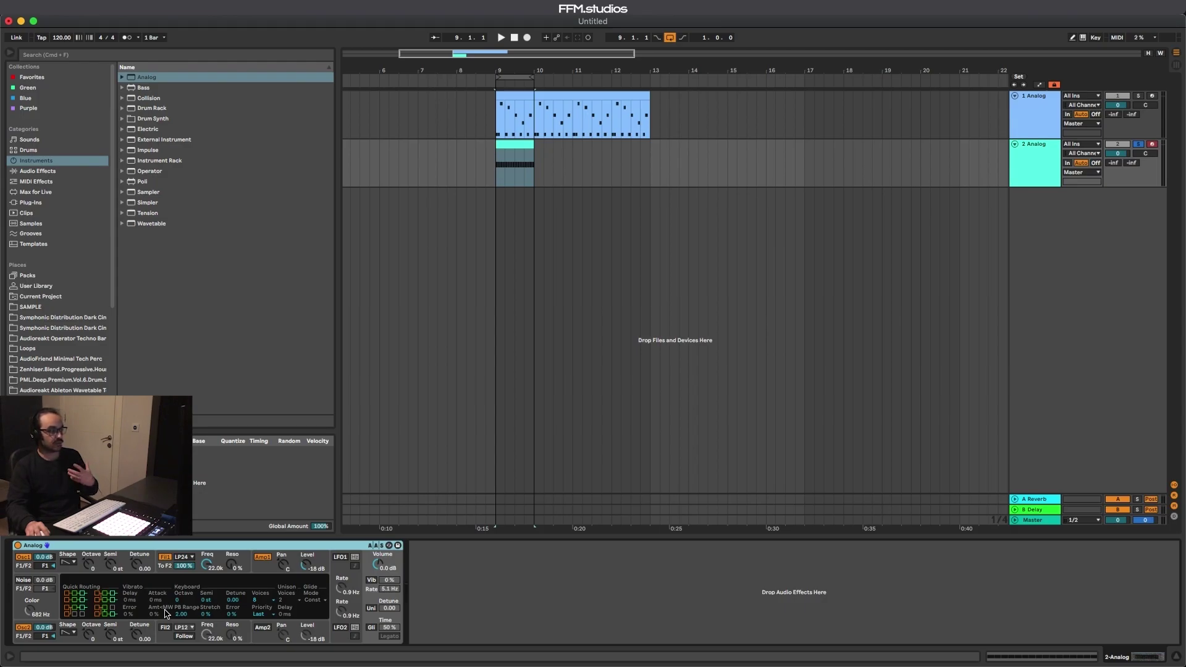
click(69, 562)
click(72, 585)
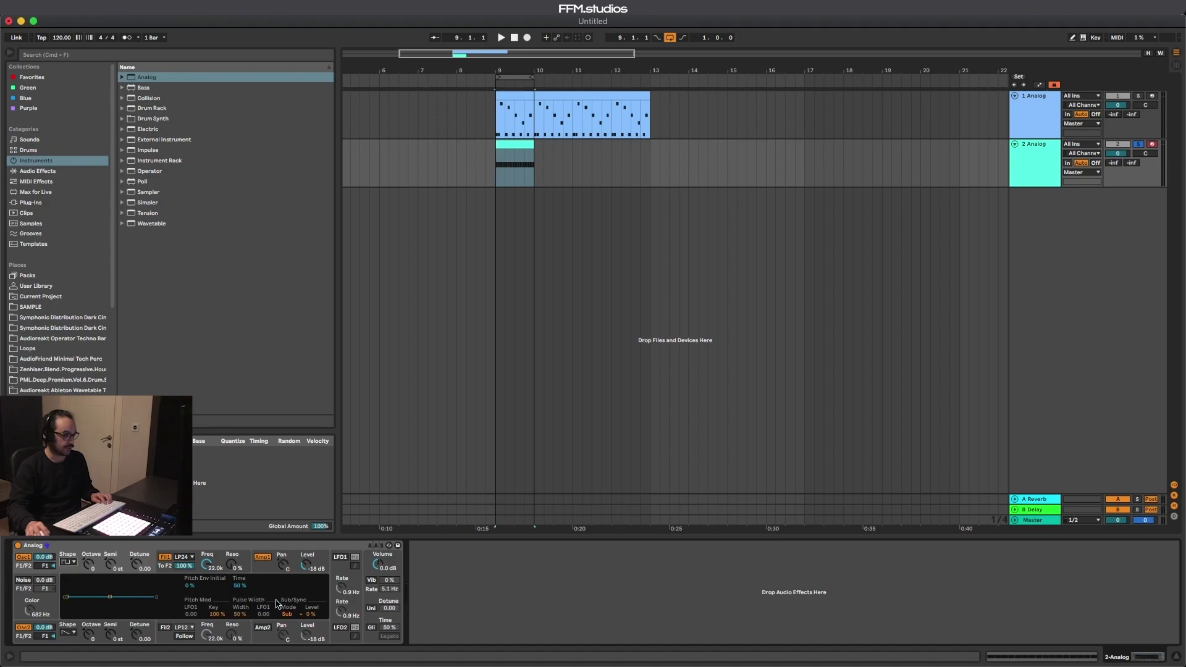
click(259, 569)
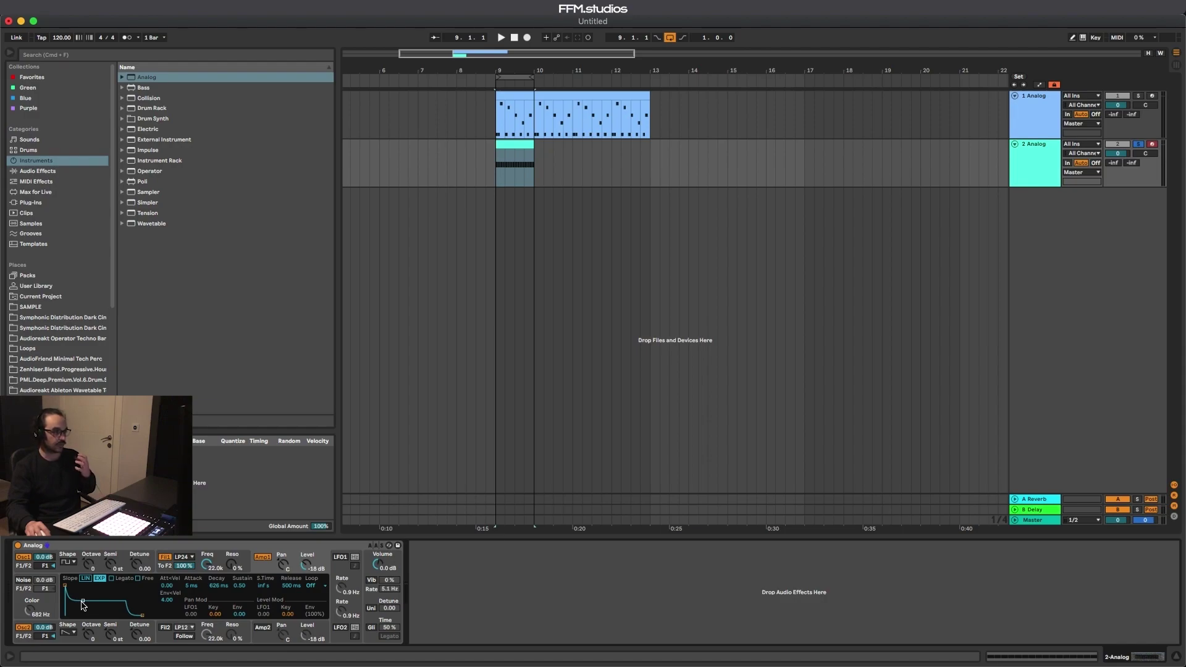
drag(84, 606, 78, 615)
key(space)
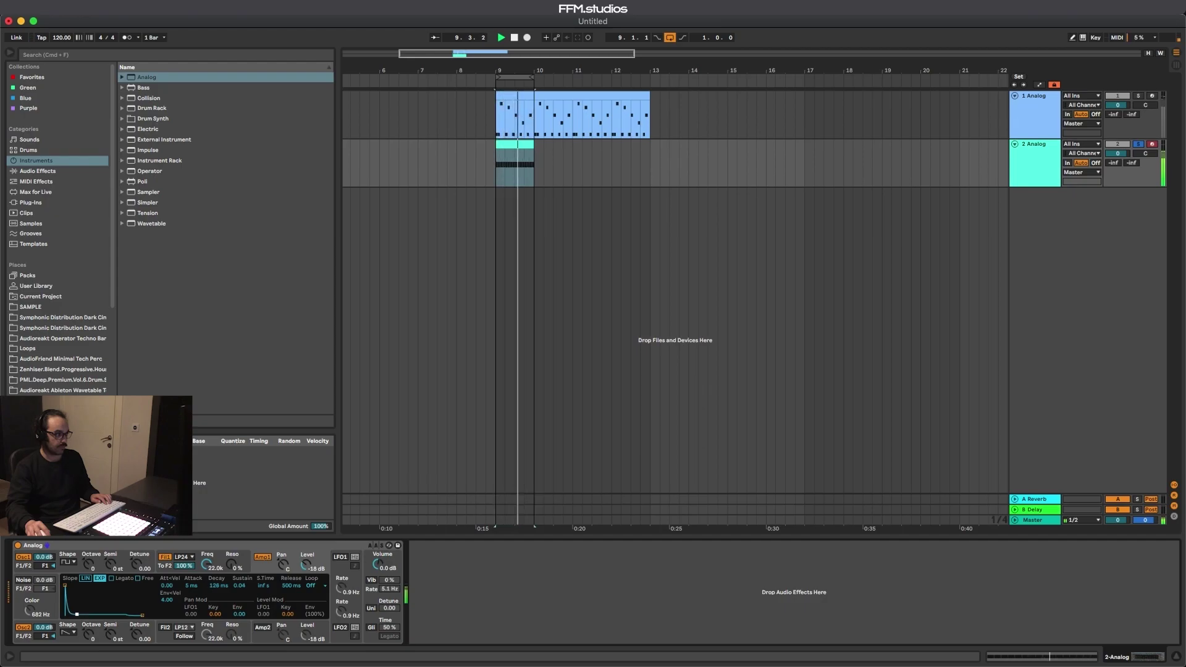
Set the second oscillator to a rectangle wave after trying a sine.
click(68, 632)
click(68, 601)
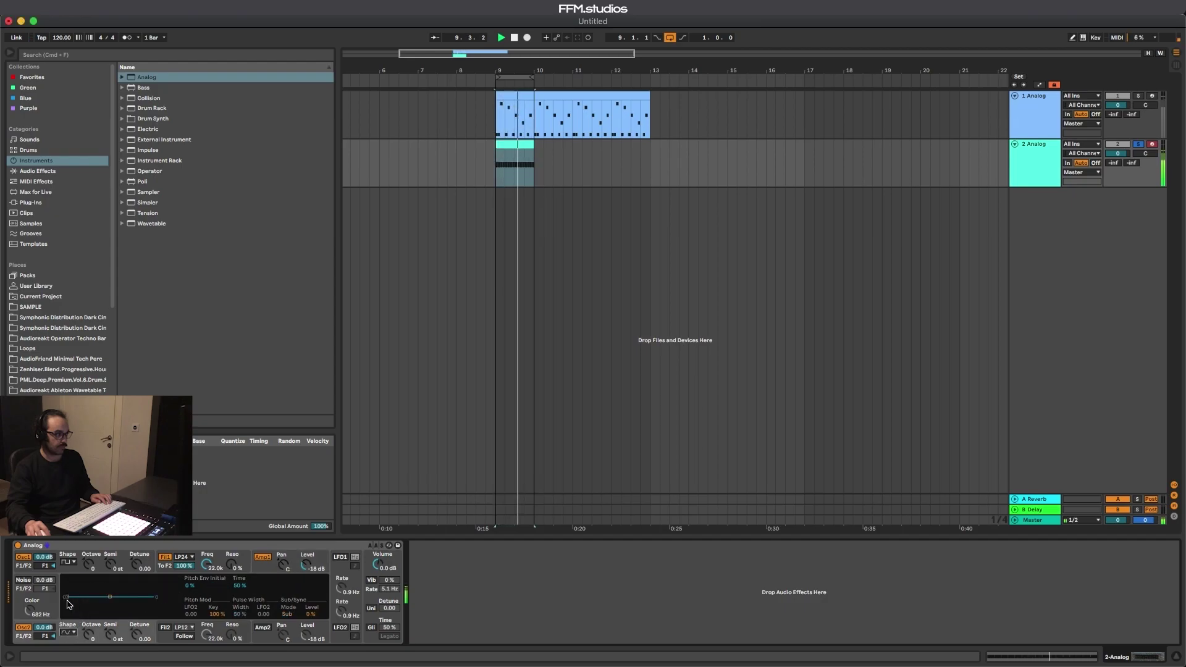
click(71, 627)
click(71, 619)
click(67, 632)
click(74, 616)
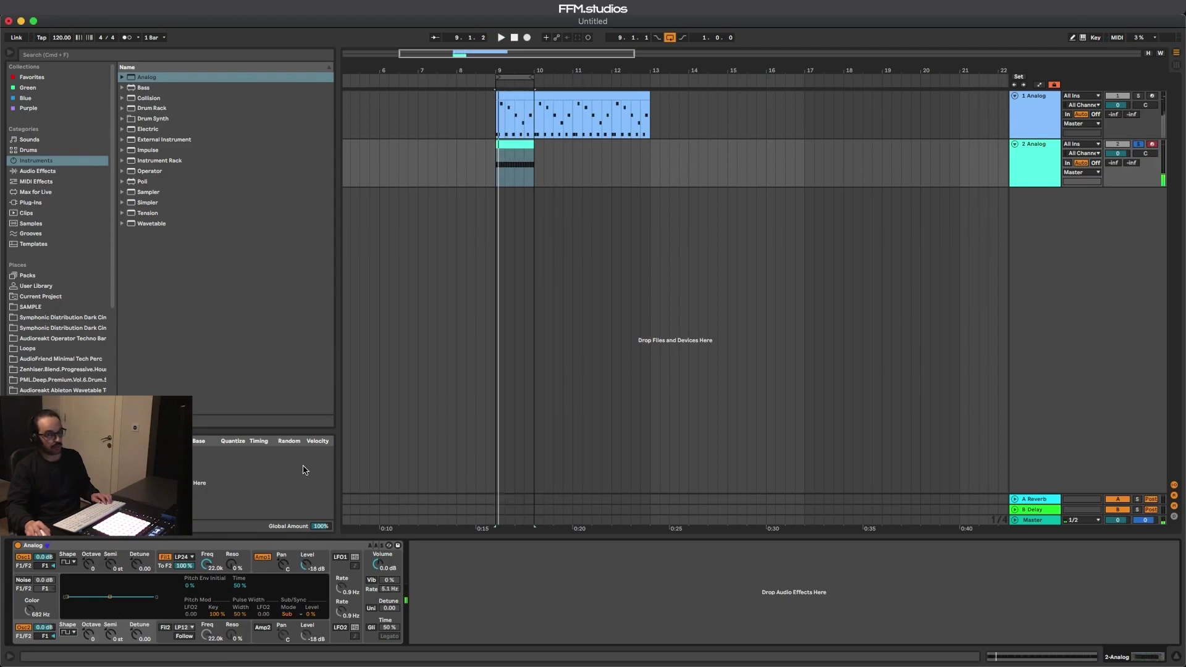
Lower the amp sustain to 0.00 and the filter cutoff to about 340 Hz.
click(270, 574)
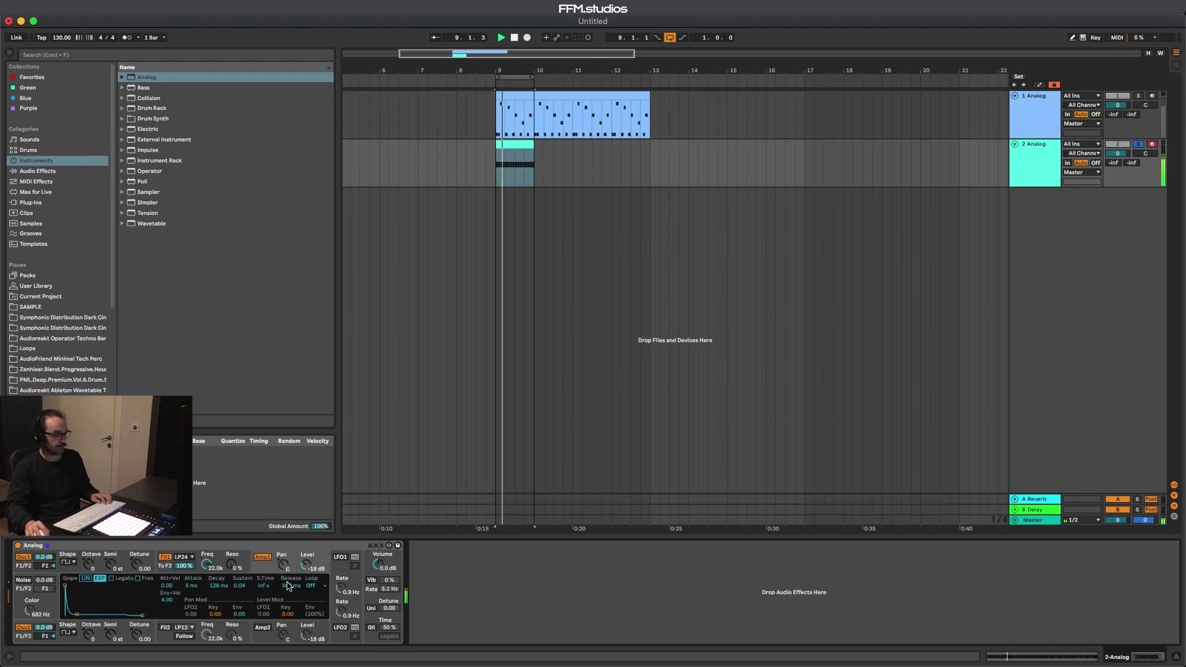
mouse_move(247, 586)
mouse_down()
mouse_move(247, 608)
mouse_move(241, 567)
mouse_move(240, 599)
mouse_up()
drag(207, 565, 207, 581)
key(space)
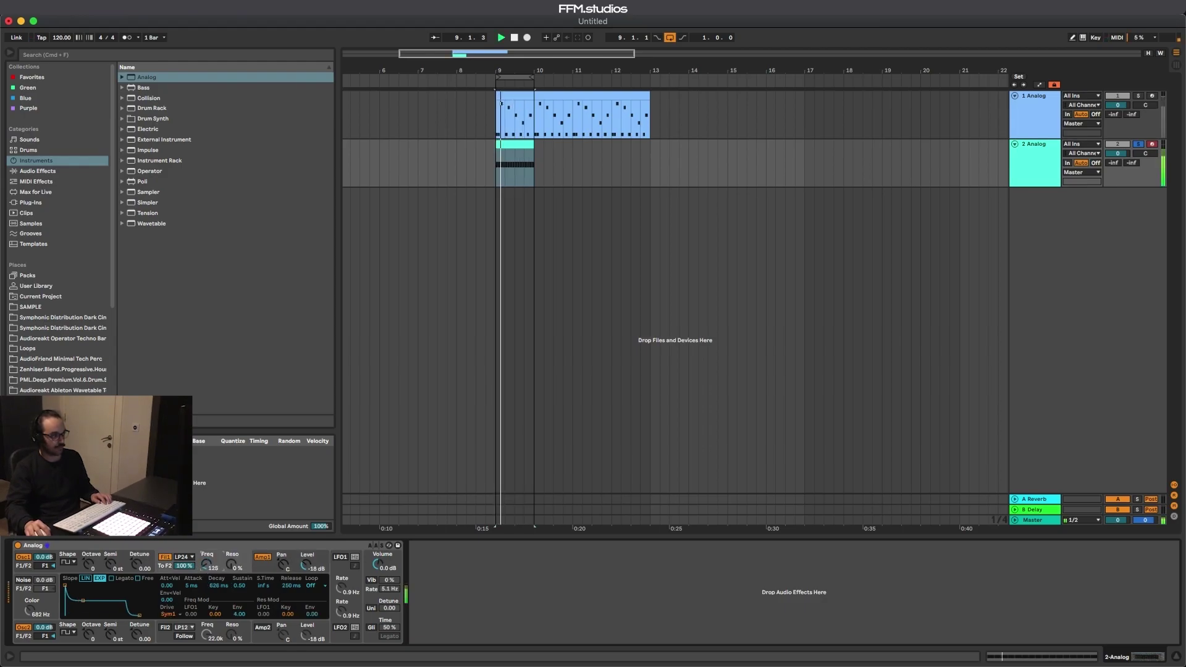
Try the filter at LP12, then set it back to LP24.
click(186, 558)
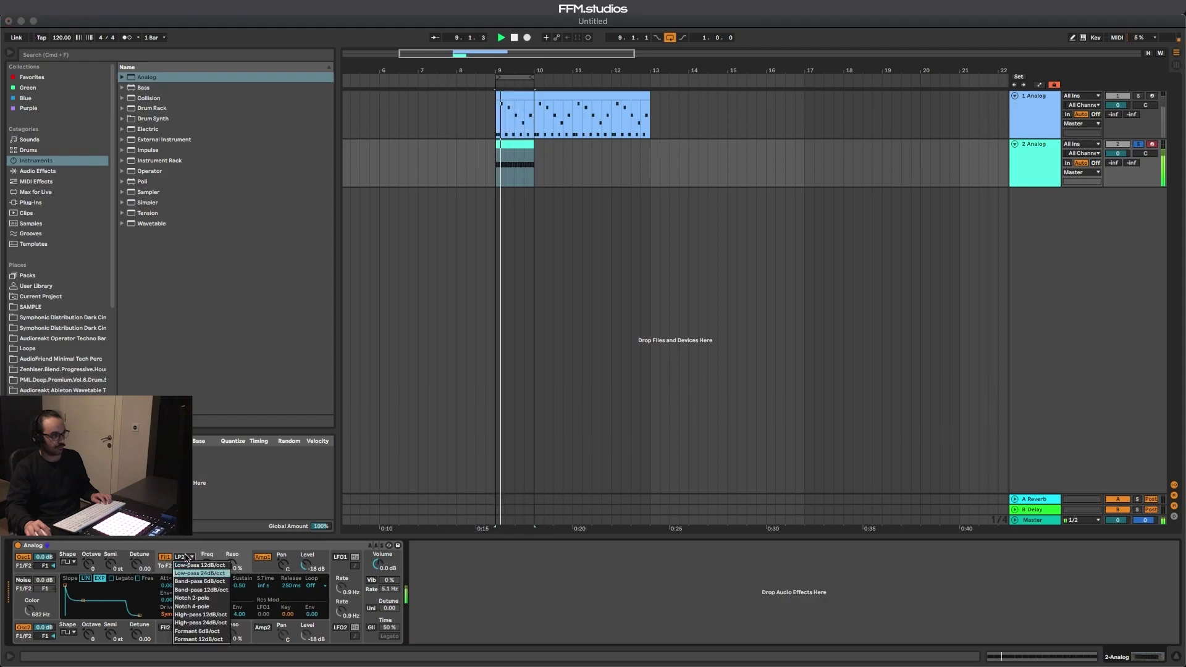
click(186, 565)
click(188, 557)
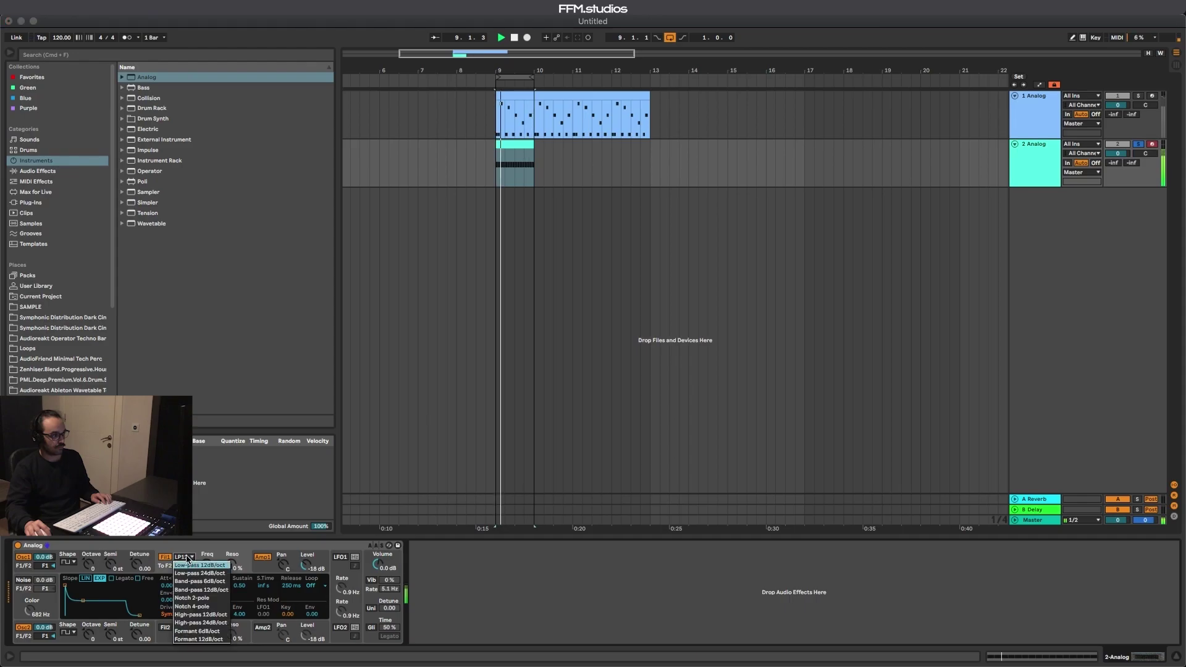
click(196, 574)
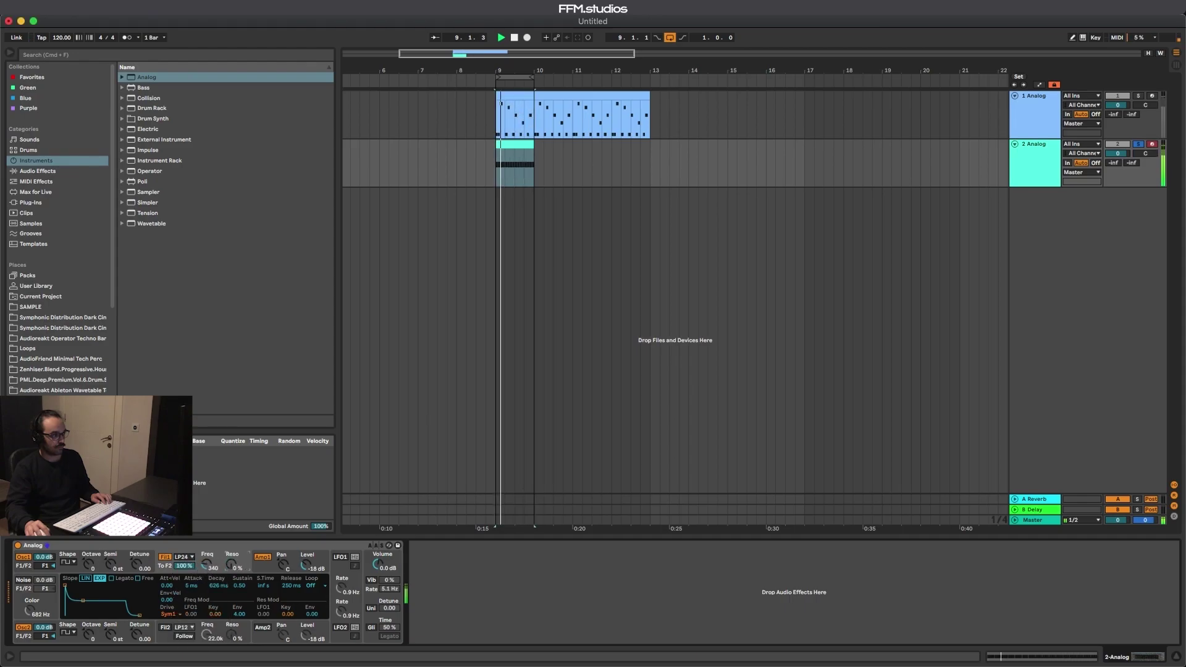
Try a saw wave on oscillator 1 and a sine wave on oscillator 2.
click(69, 565)
click(73, 575)
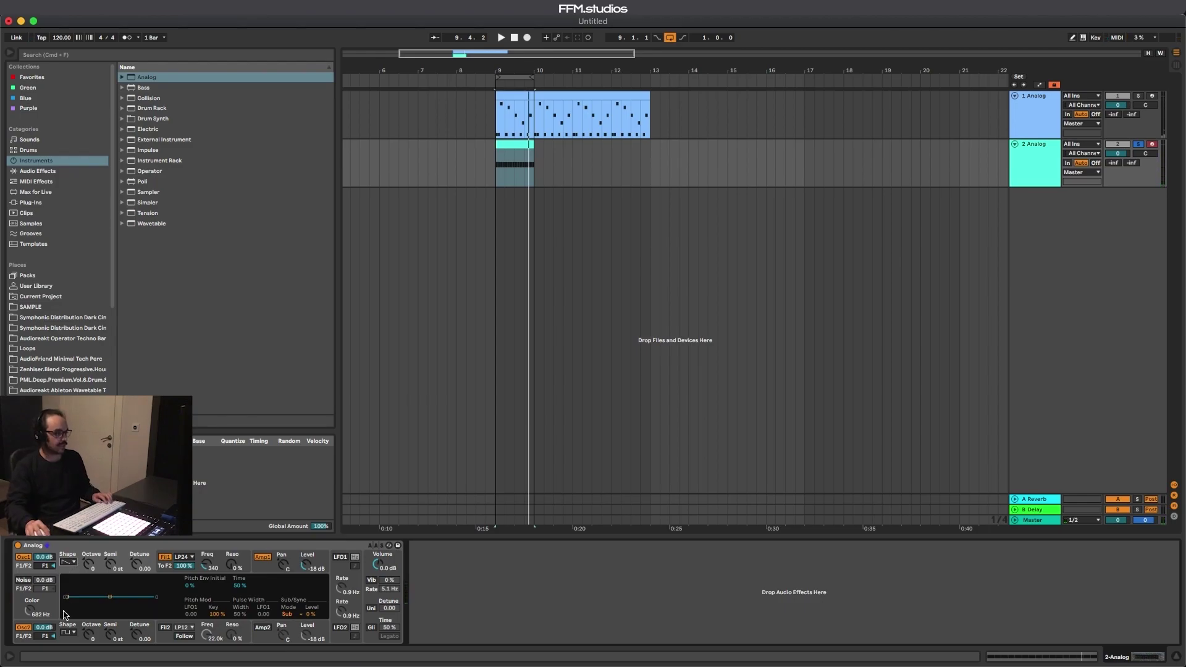
click(68, 632)
click(73, 601)
key(space)
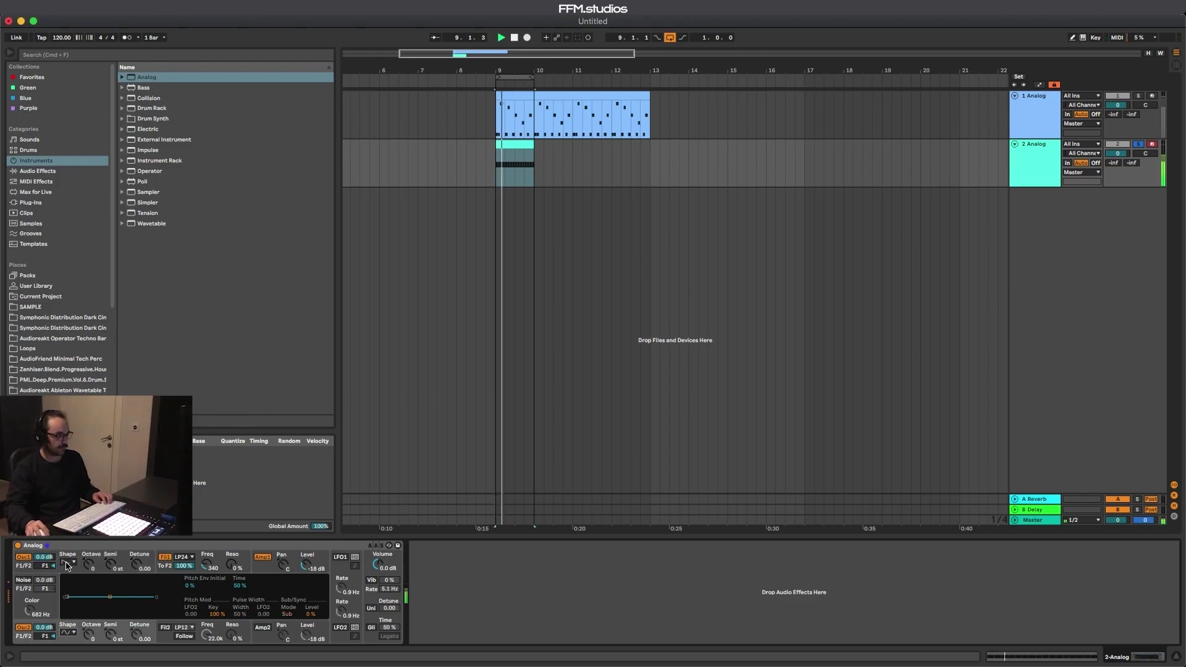
Return oscillator 2 to rectangle and settle on oscillator 1's final waveform.
click(71, 631)
click(70, 617)
click(69, 563)
click(71, 586)
click(70, 563)
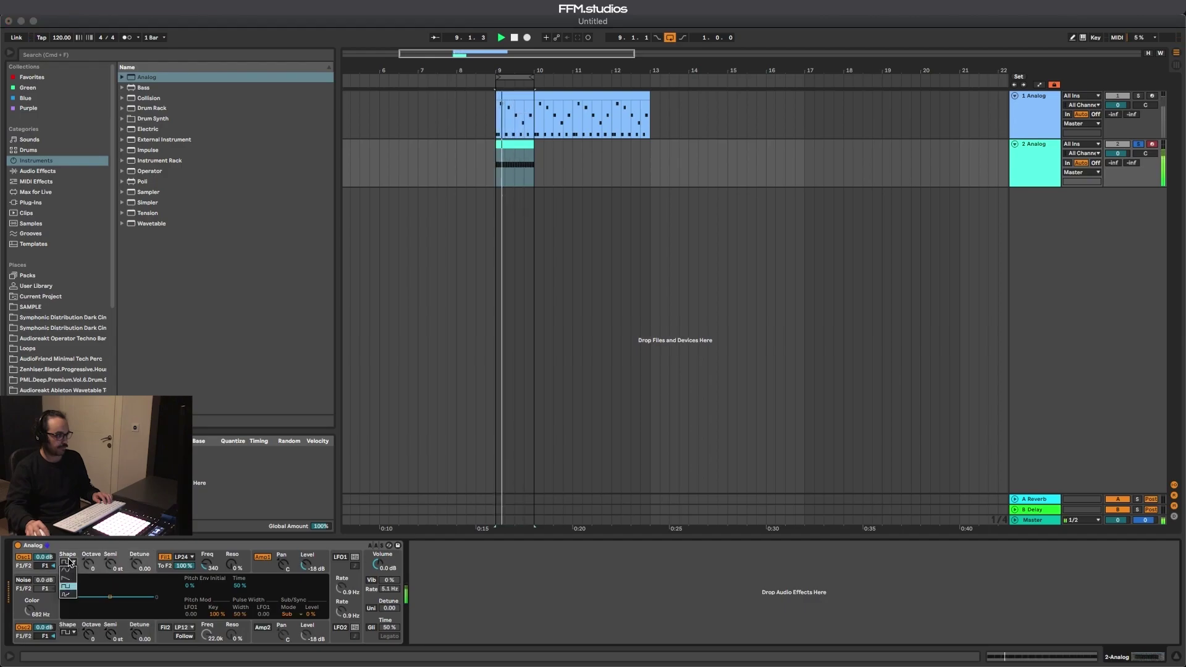
click(70, 571)
click(72, 563)
click(75, 571)
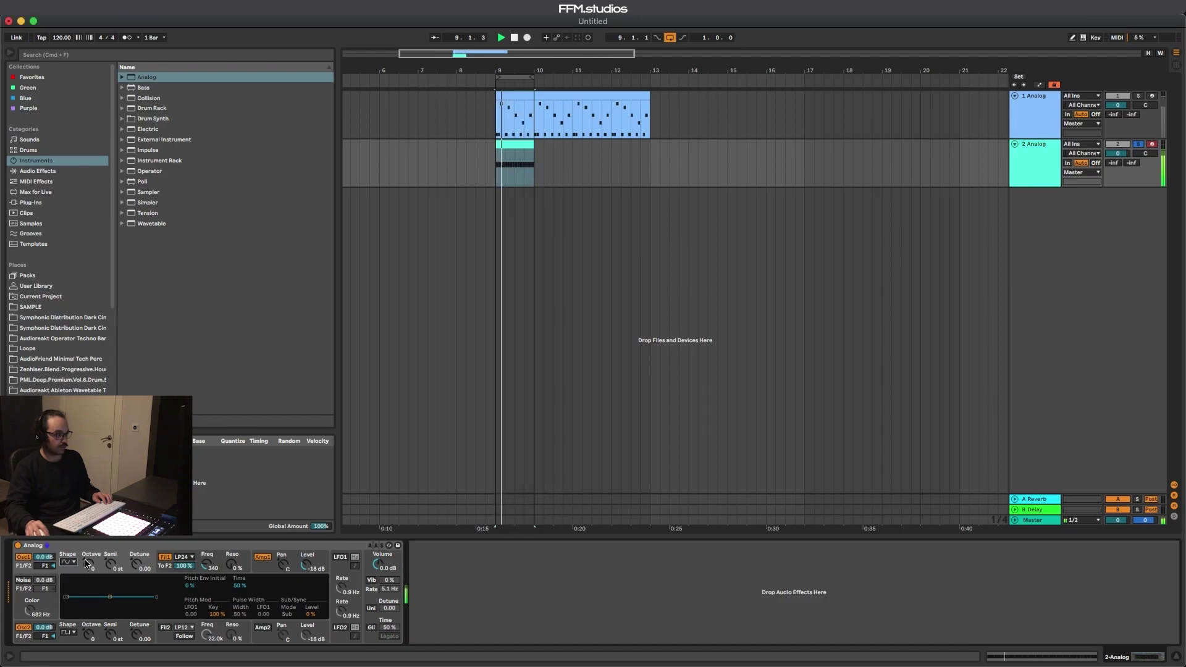
Raise oscillator 1 to octave -2 and extend the clip and loop to bars 9–13.
drag(88, 565, 90, 576)
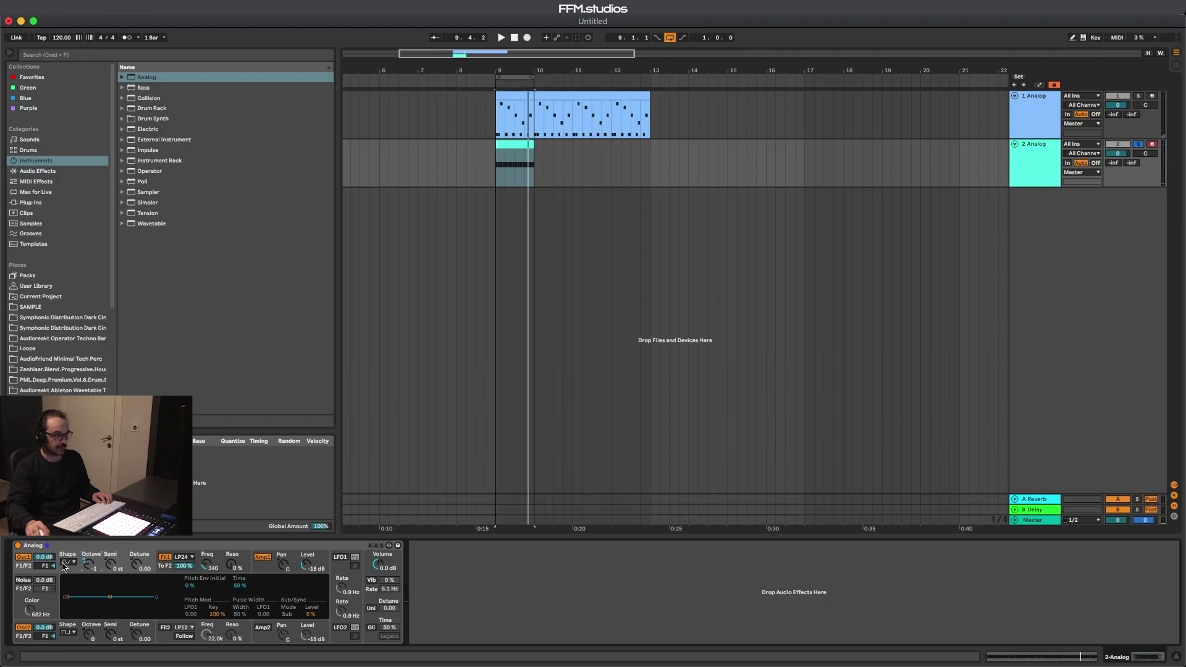
key(space)
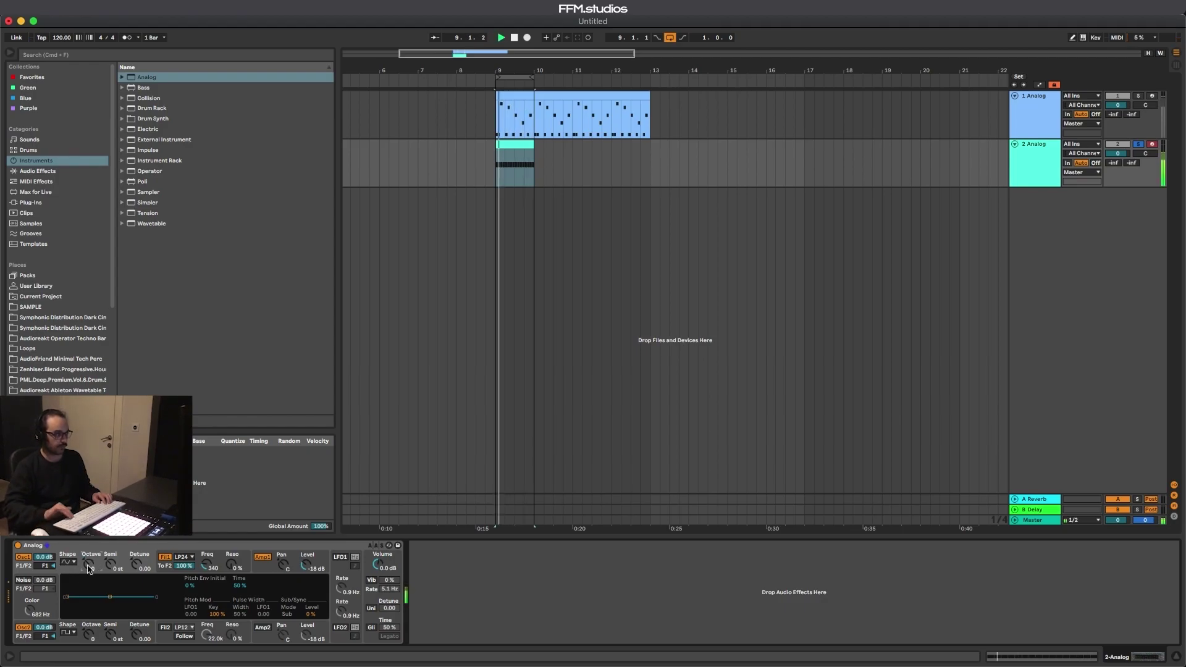
key(space)
drag(531, 142, 650, 142)
drag(539, 78, 650, 77)
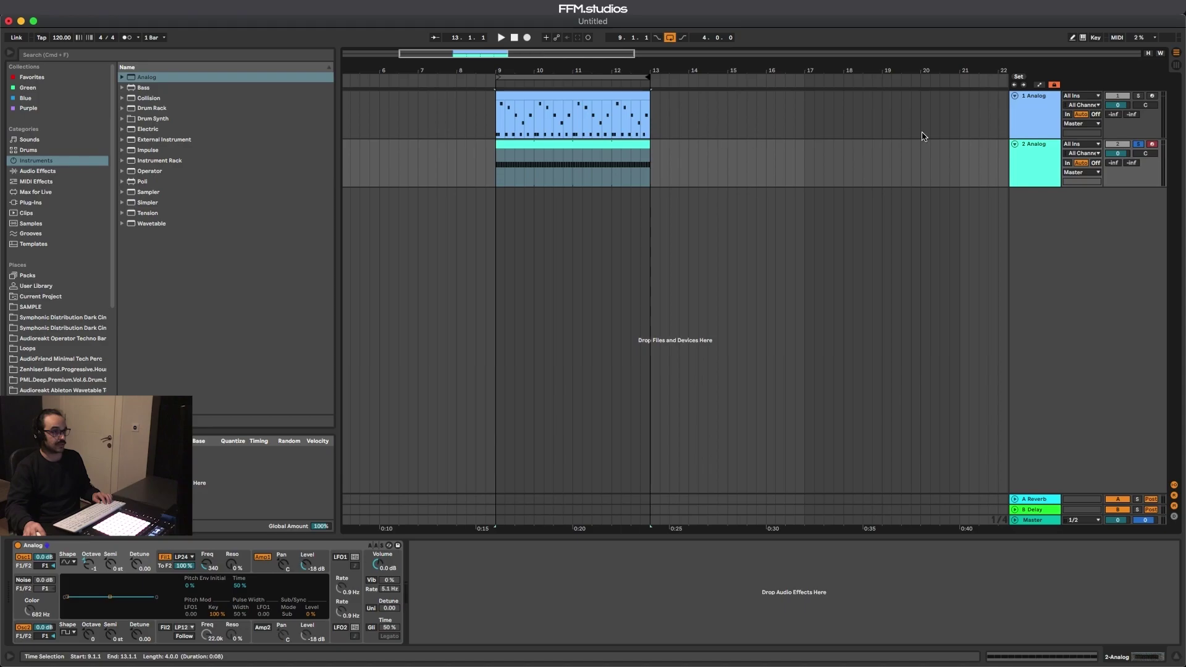
Compare track 2 switched off and on, then set the tempo to 125 BPM.
click(1117, 144)
key(space)
click(1115, 144)
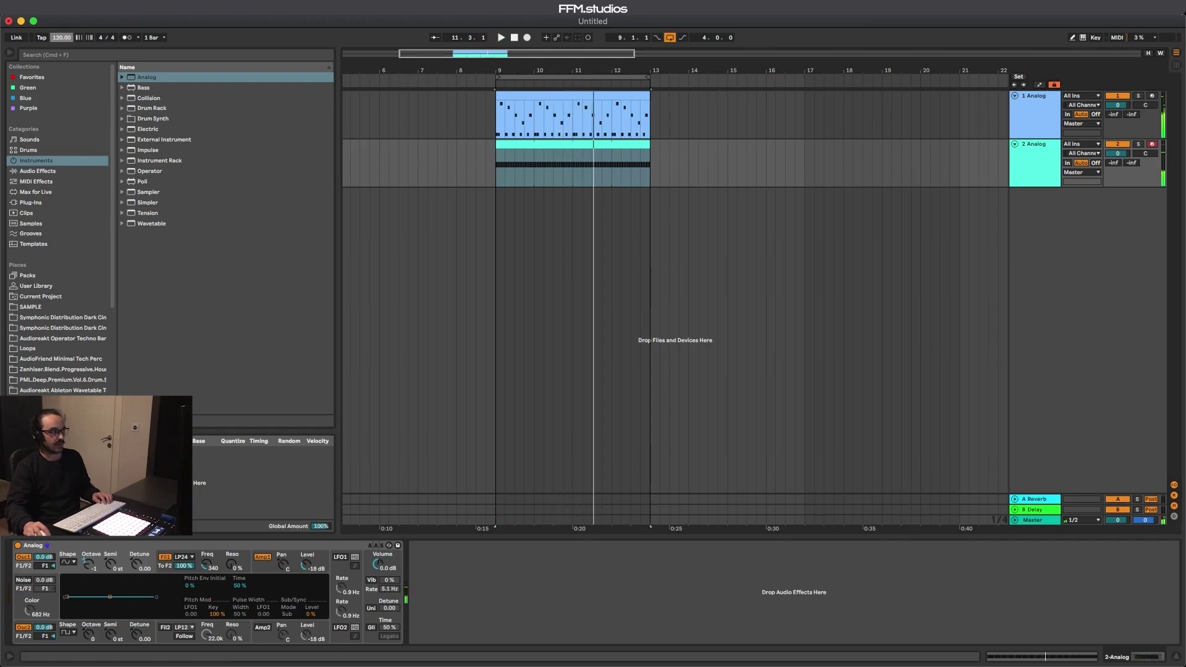
text(125)
text(125)
key(Return)
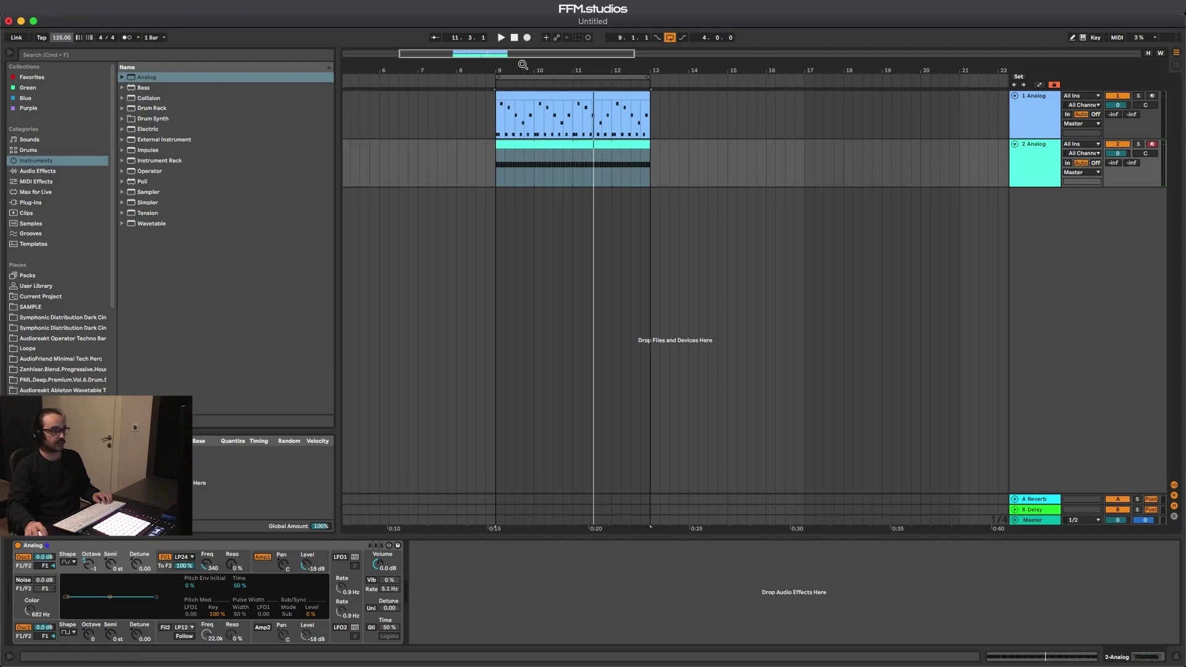
drag(523, 68, 524, 65)
key(space)
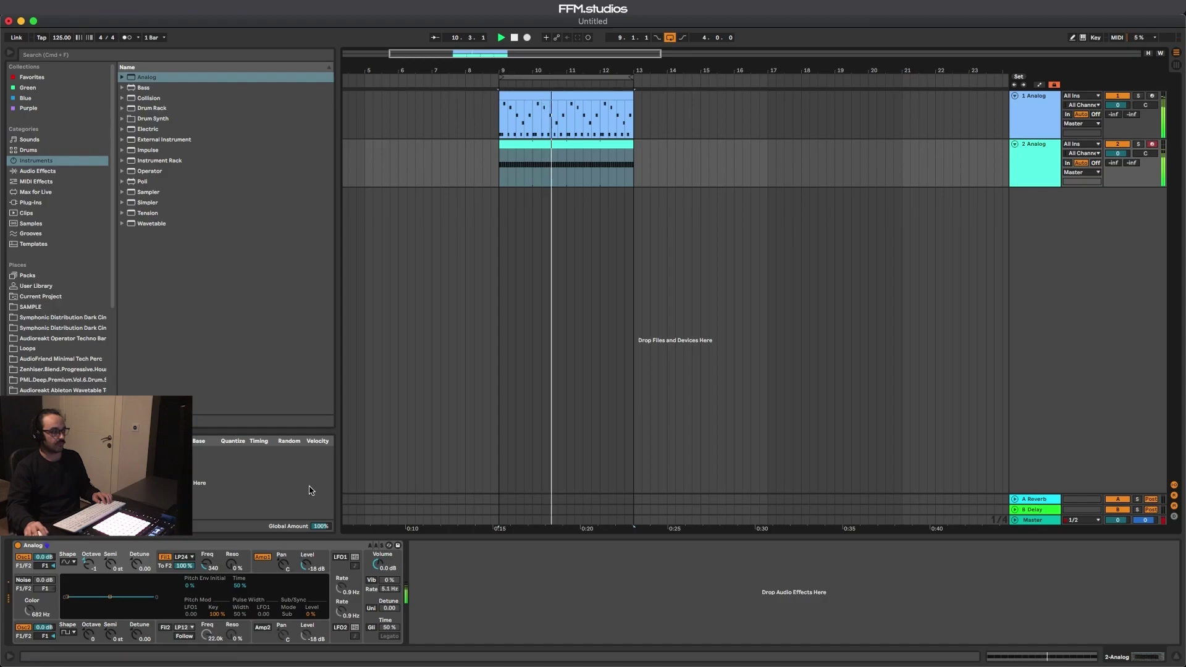
Open up the bass filter cutoff and solo the 2 Analog track.
mouse_move(208, 565)
mouse_down()
mouse_move(209, 539)
mouse_move(208, 571)
mouse_up()
key(space)
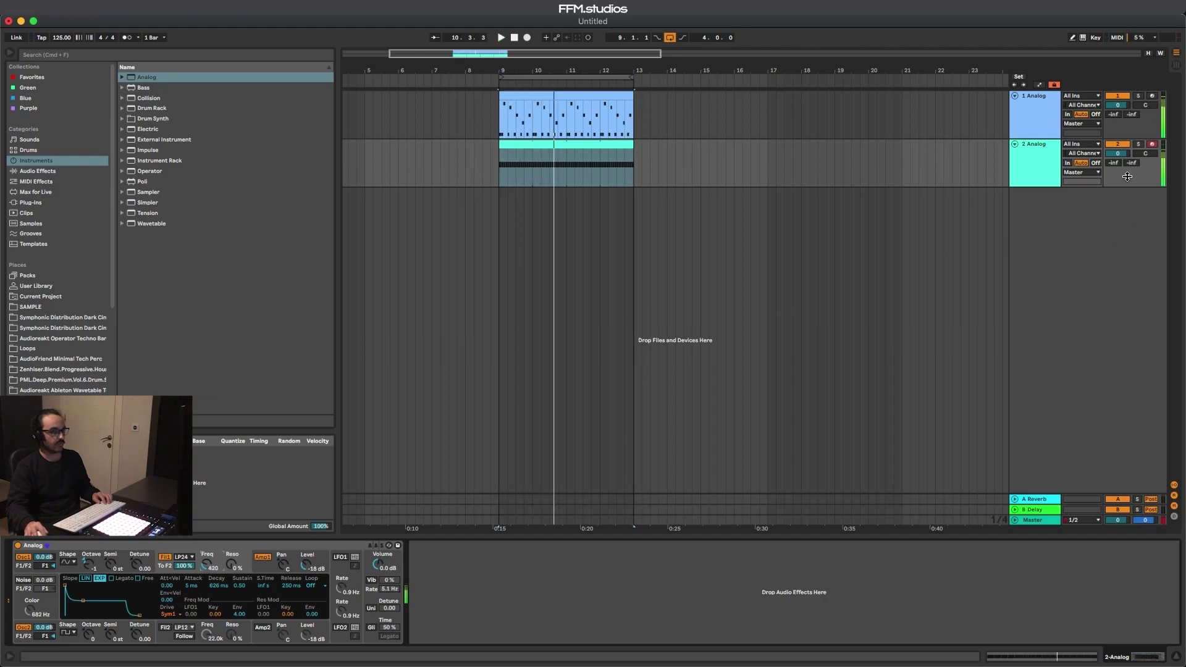
click(1037, 155)
key(s)
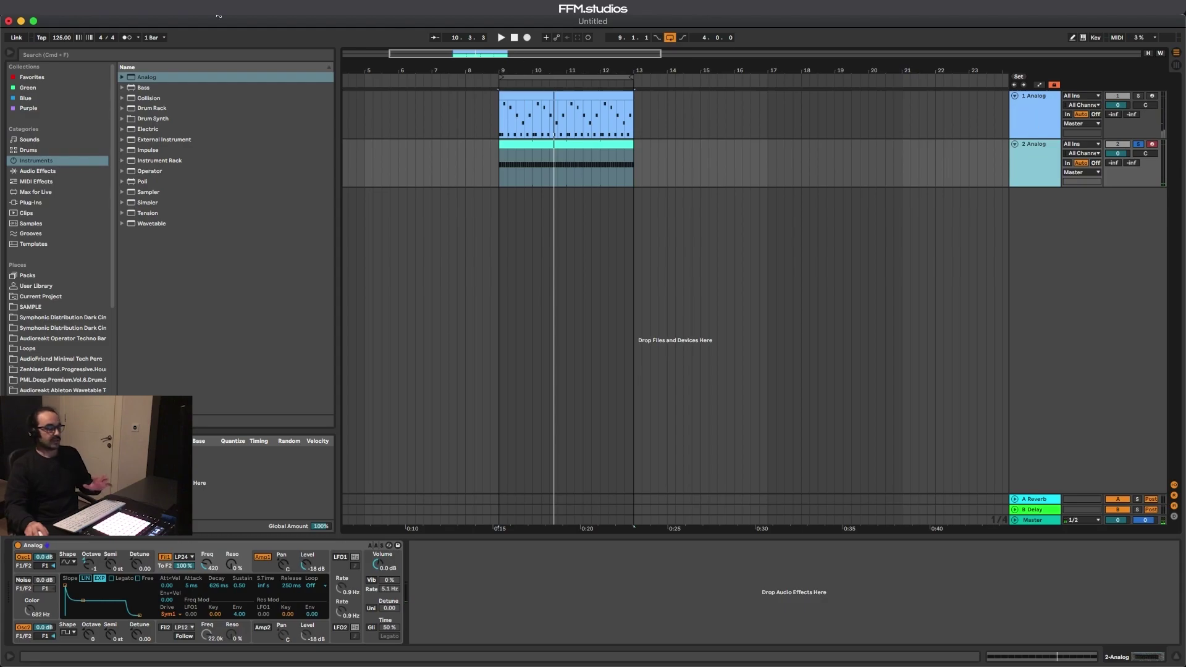
click(49, 56)
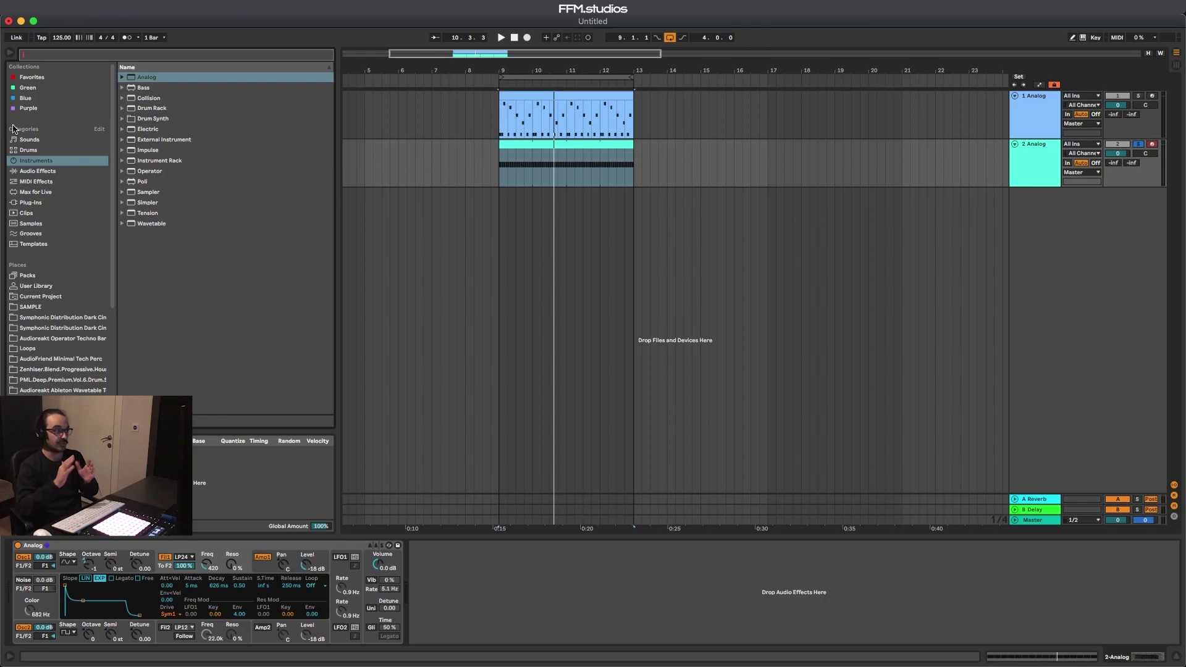
Add Overdrive after track 2's Analog synth, with filter at 344 Hz and reduced dry/wet.
click(39, 172)
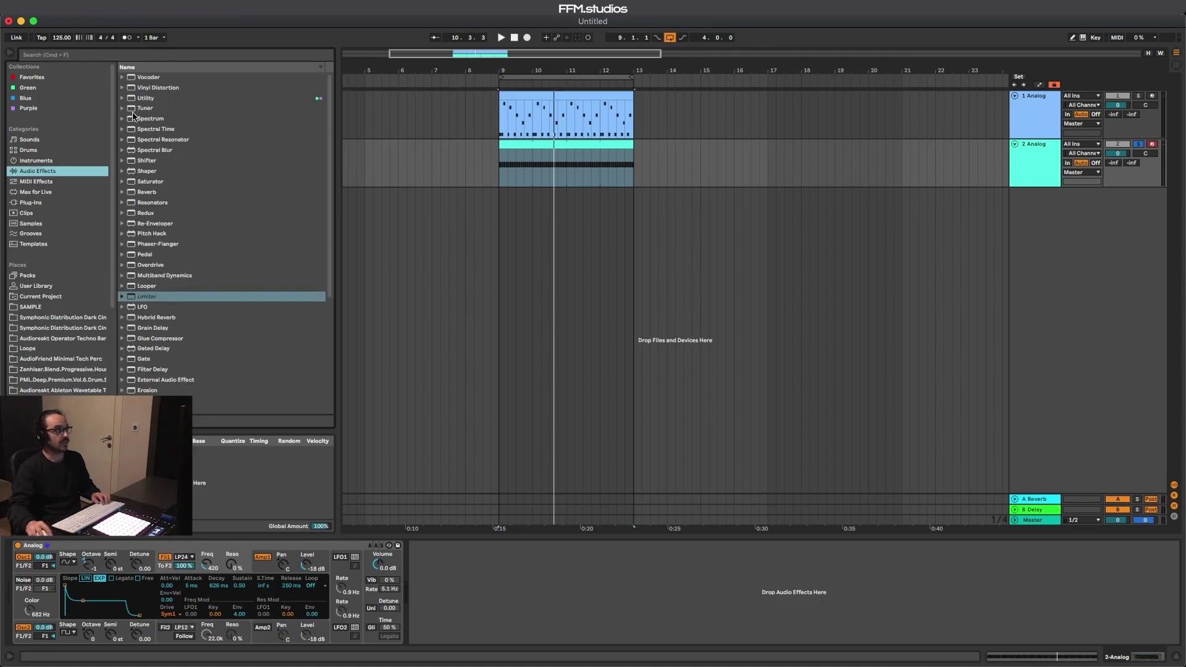
click(150, 67)
click(152, 57)
text(overd)
drag(148, 78, 530, 646)
key(space)
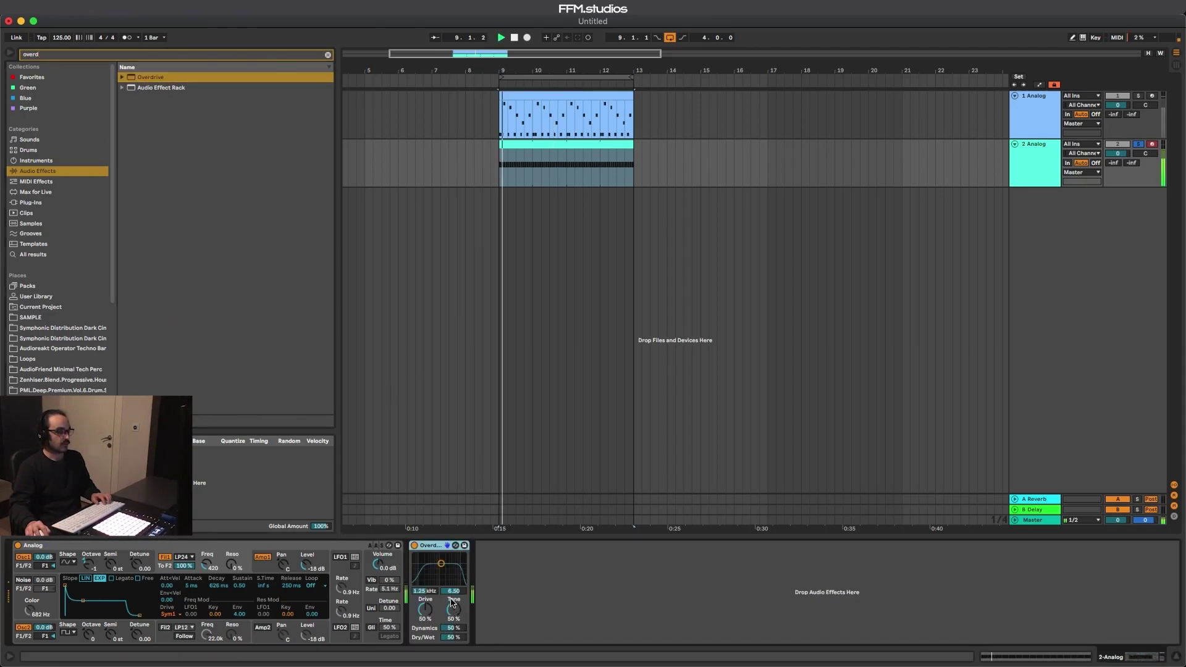
mouse_move(441, 564)
mouse_down()
mouse_move(431, 569)
mouse_move(440, 573)
mouse_up()
mouse_move(453, 638)
mouse_down()
mouse_move(453, 591)
mouse_move(454, 632)
mouse_up()
key(space)
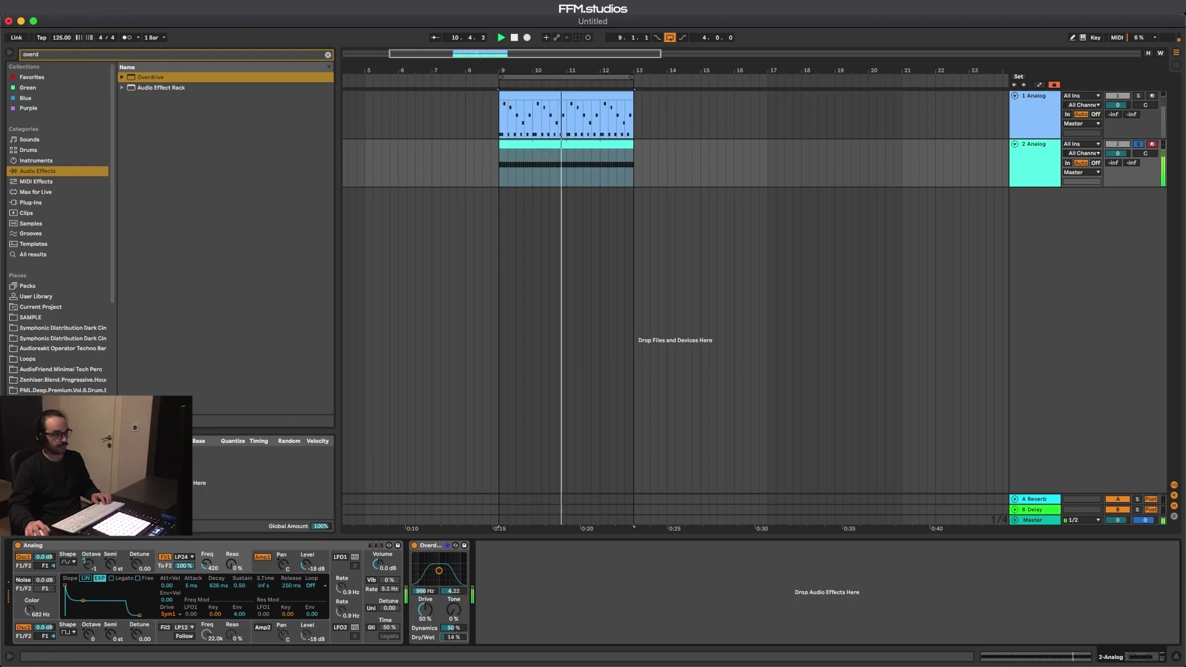
Load Saturator after Overdrive: drive 6.86 dB, Soft Sine curve, output -2.57 dB, soft clipping on.
click(129, 54)
text(sat)
double_click(146, 78)
key(space)
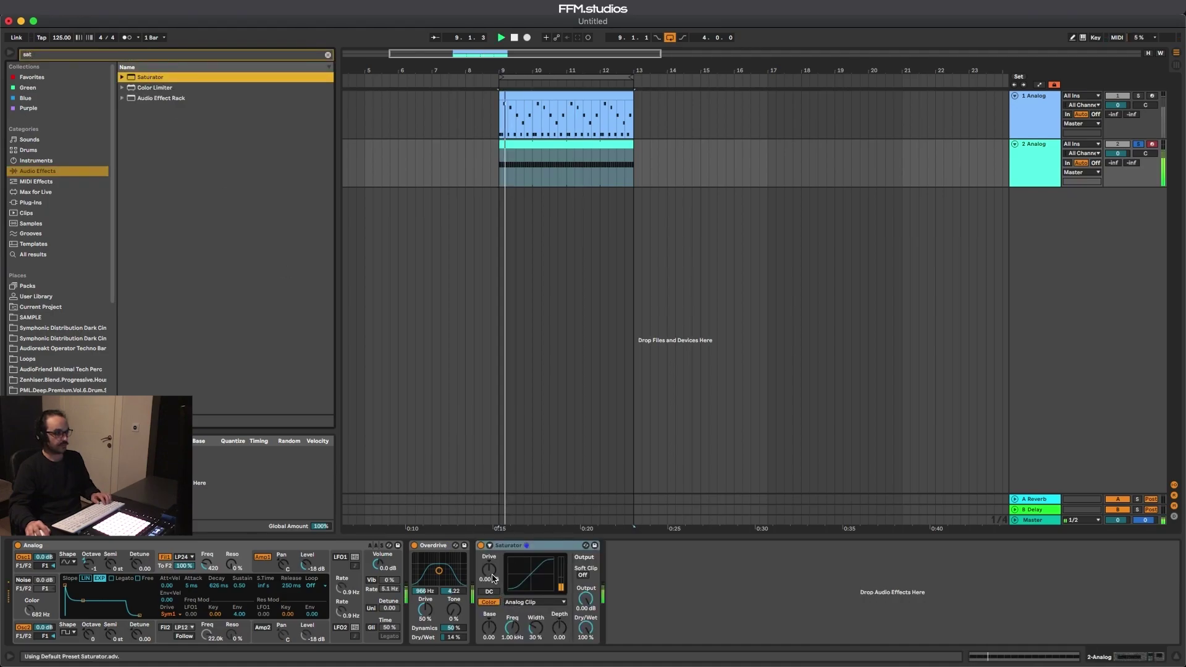
drag(494, 579, 494, 559)
click(522, 602)
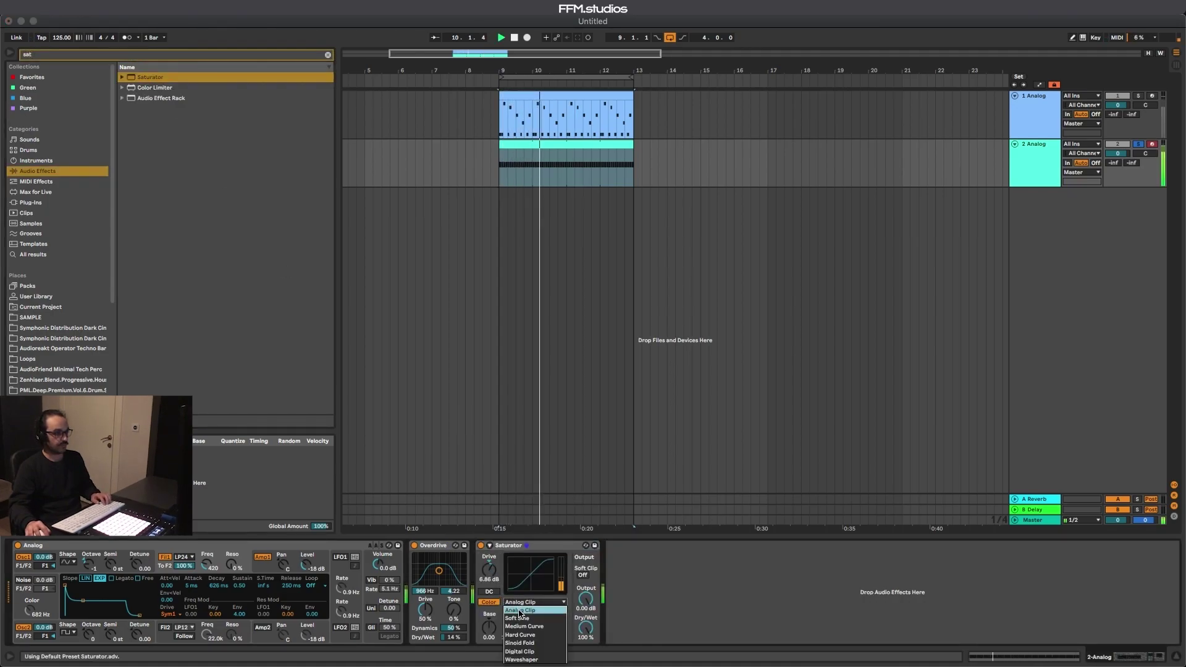
click(518, 619)
drag(585, 598, 585, 613)
click(582, 576)
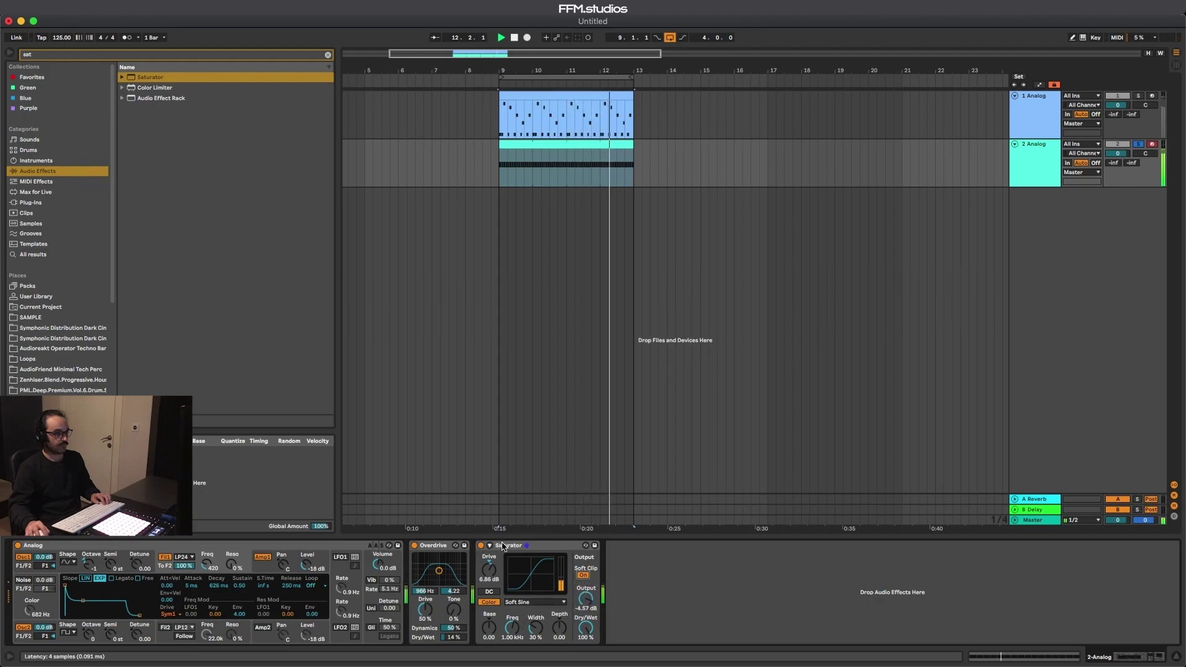
Lower Saturator output to -5.14 dB, then bypass it during playback and show the Session mixer.
click(503, 547)
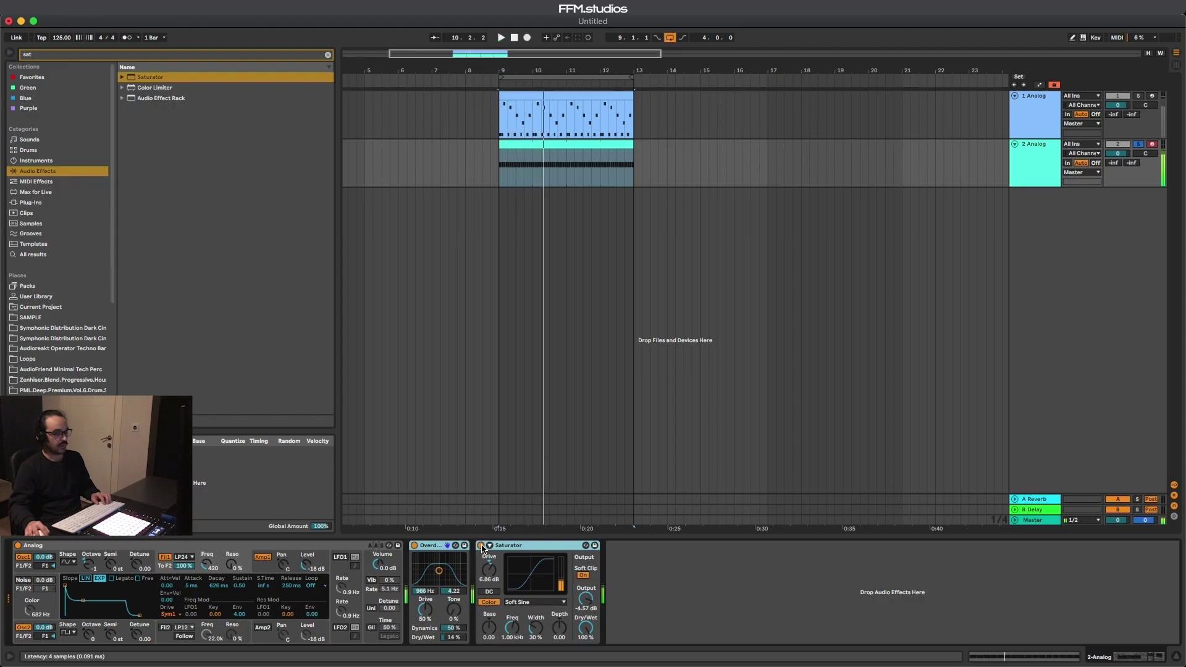
drag(586, 599, 586, 605)
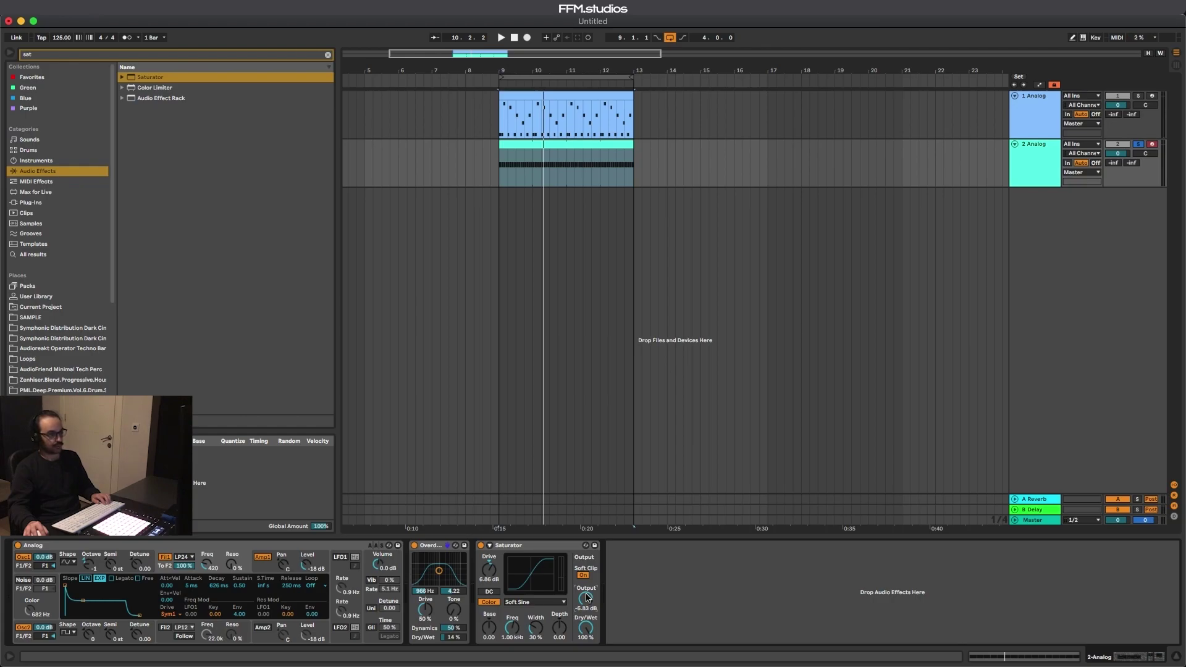
click(521, 551)
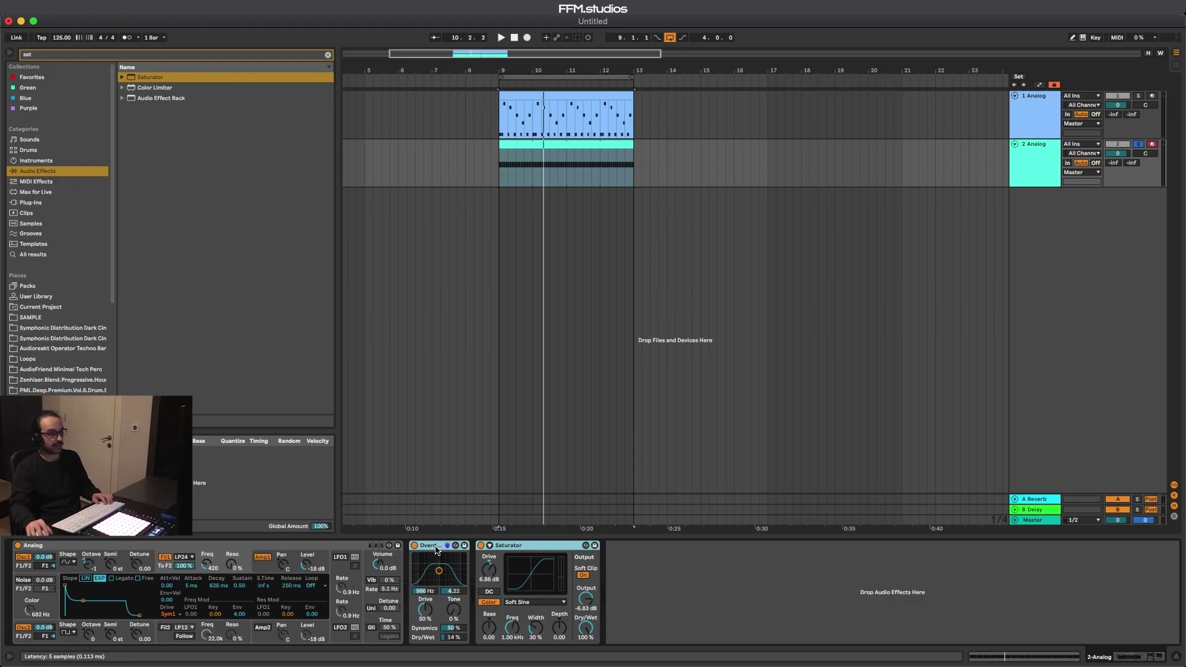
key(space)
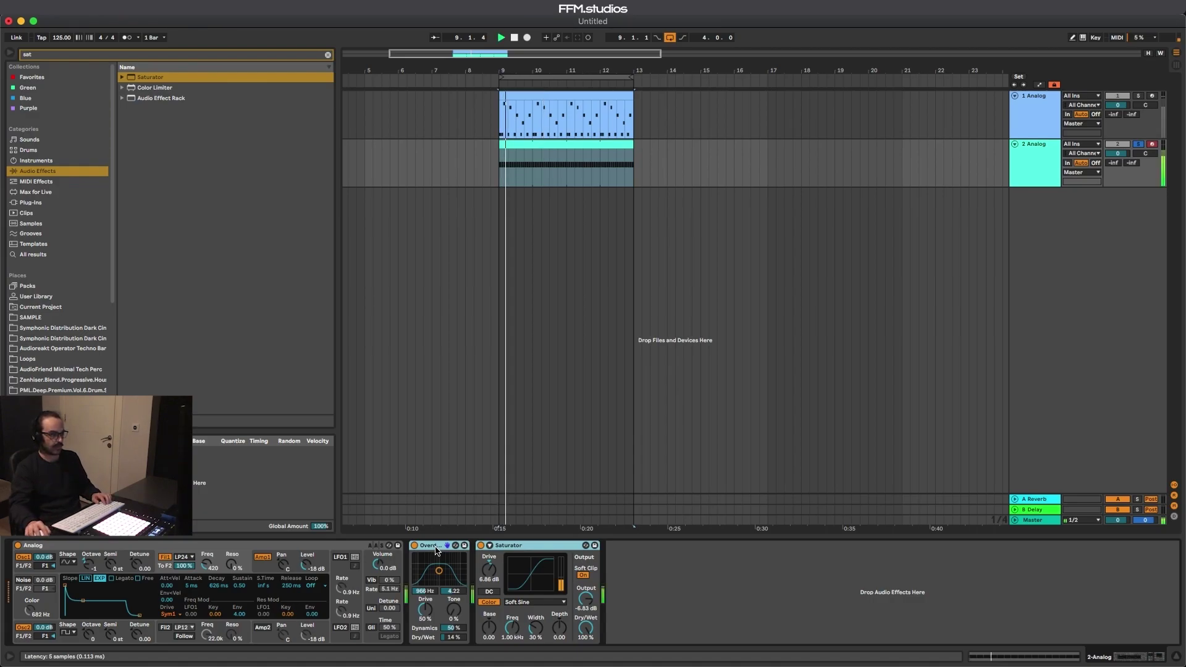
click(481, 547)
key(Tab)
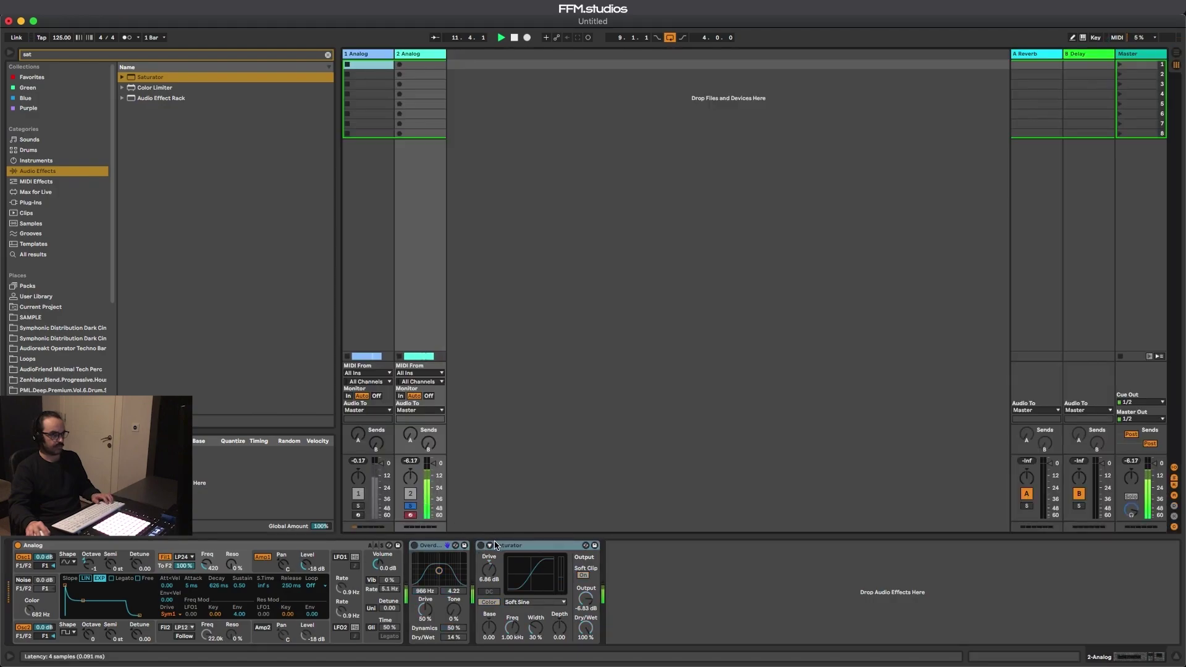
Re-enable the Saturator, set track 2 volume to -6.26 dB, and A/B the Saturator during playback.
click(482, 546)
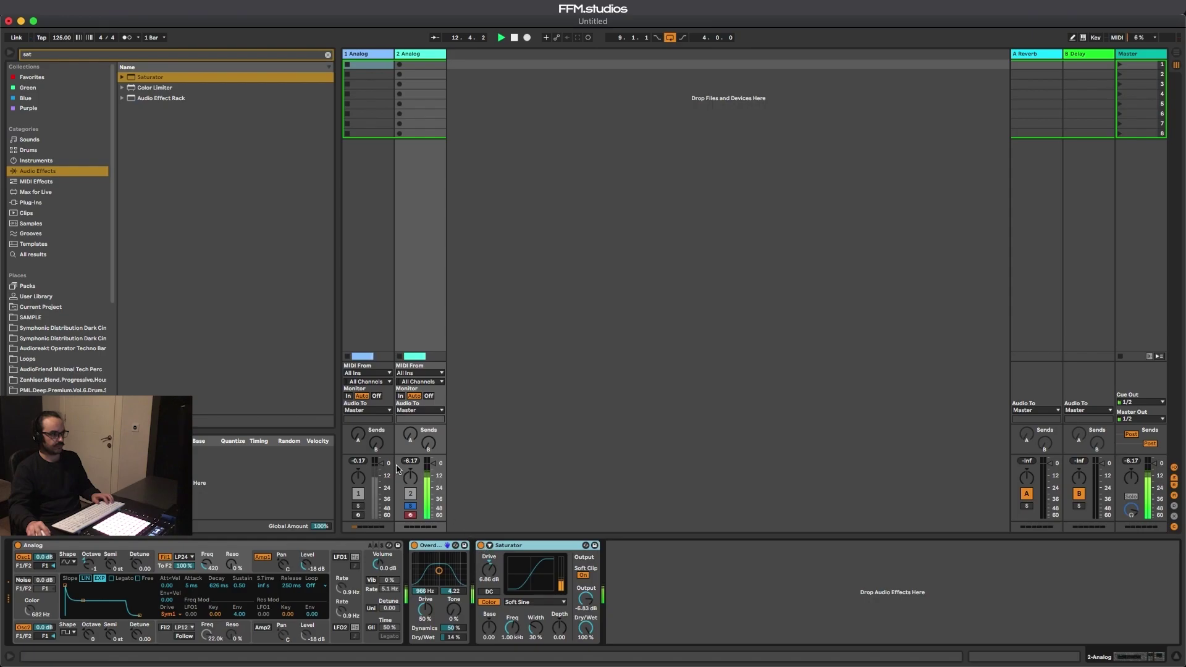
click(417, 463)
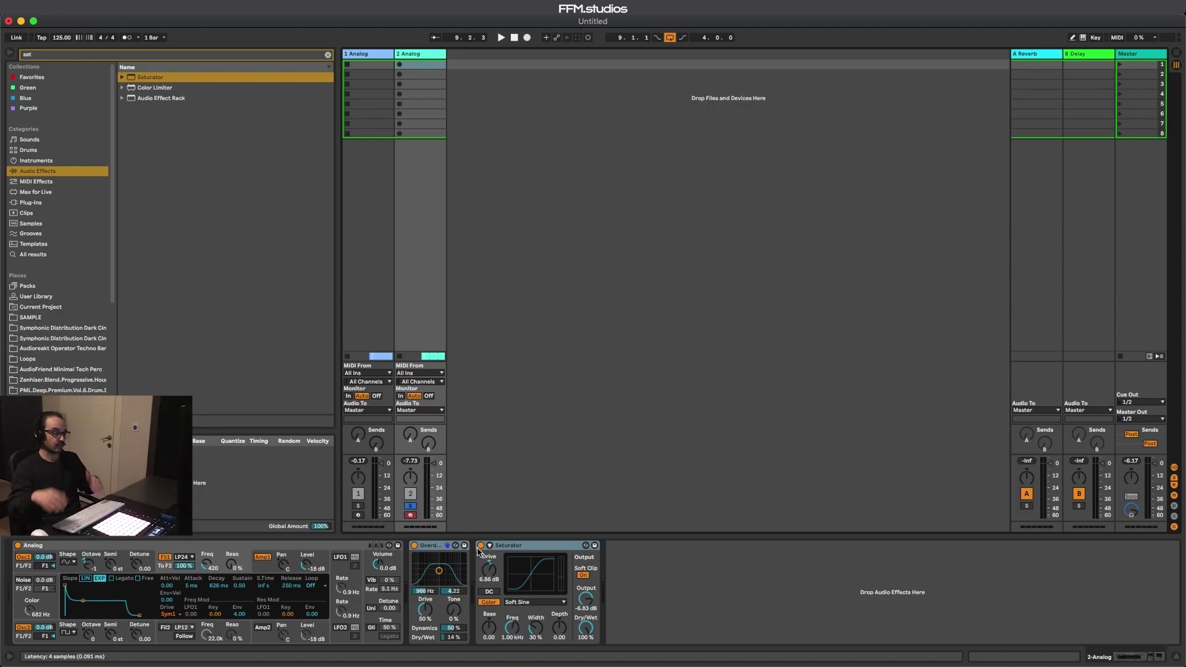
key(space)
click(481, 546)
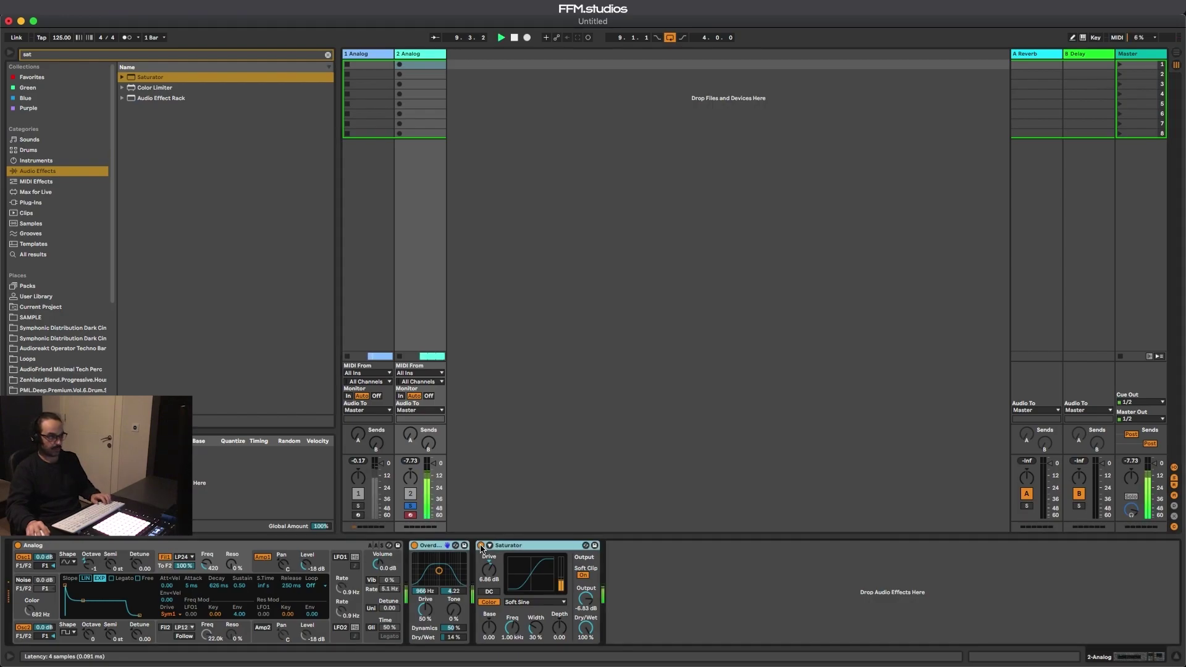
click(481, 546)
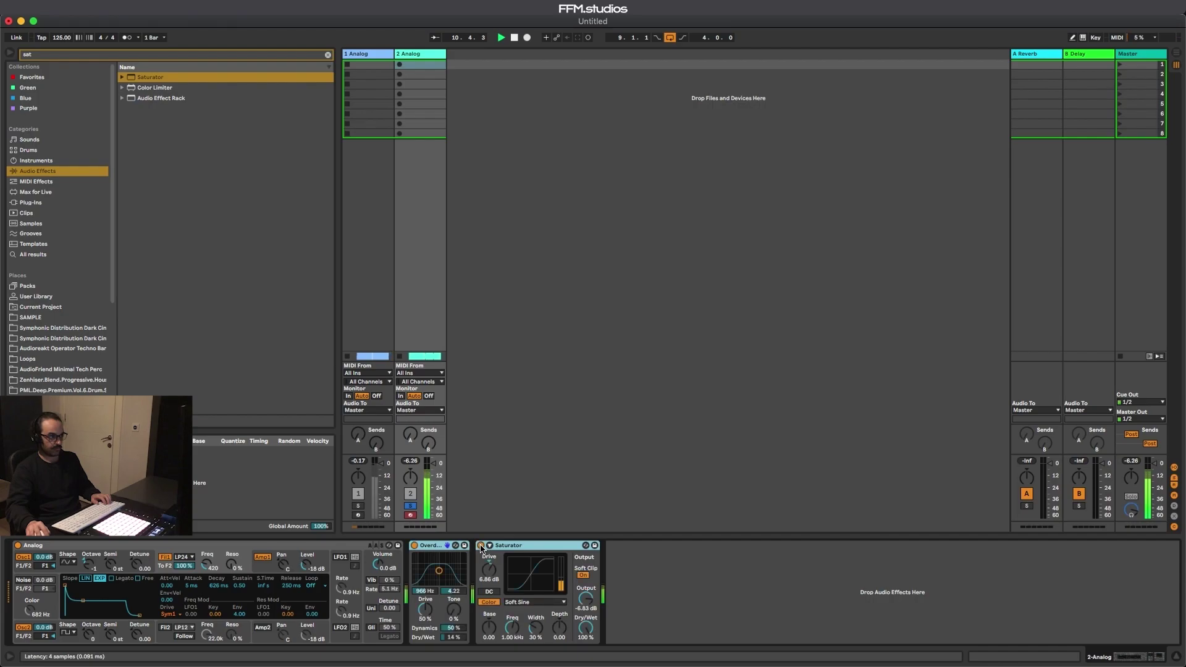
Add a Reverb after track 2's Saturator with Lo Cut enabled.
click(262, 54)
text(rever)
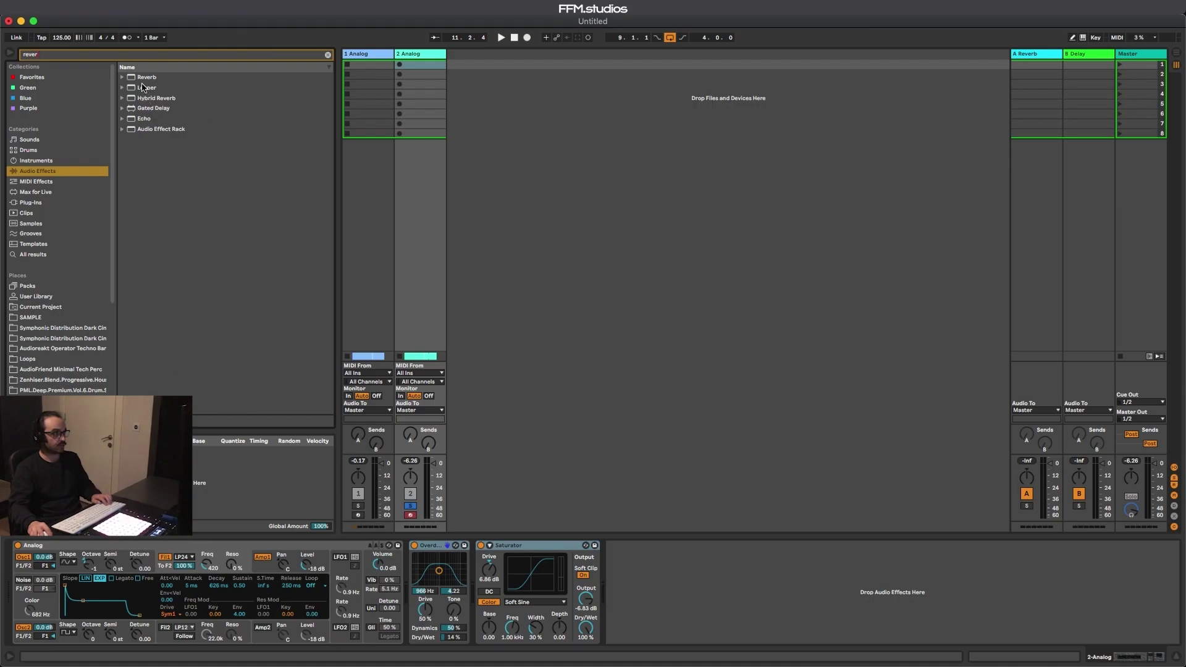
drag(146, 77, 643, 587)
click(620, 565)
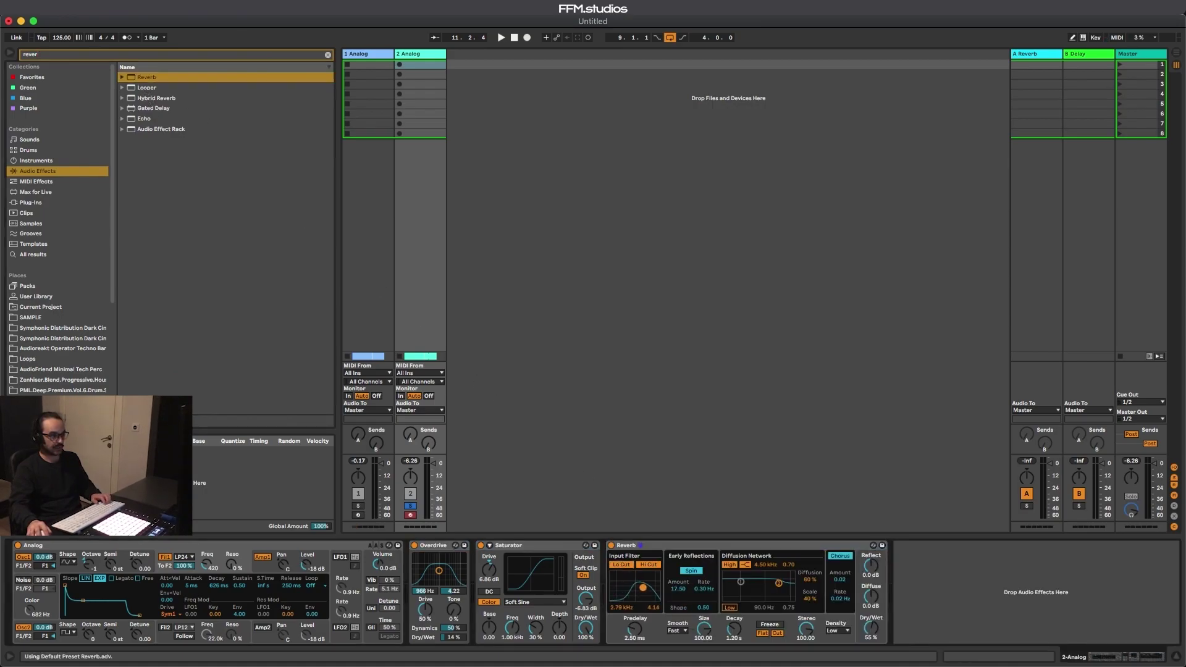
key(space)
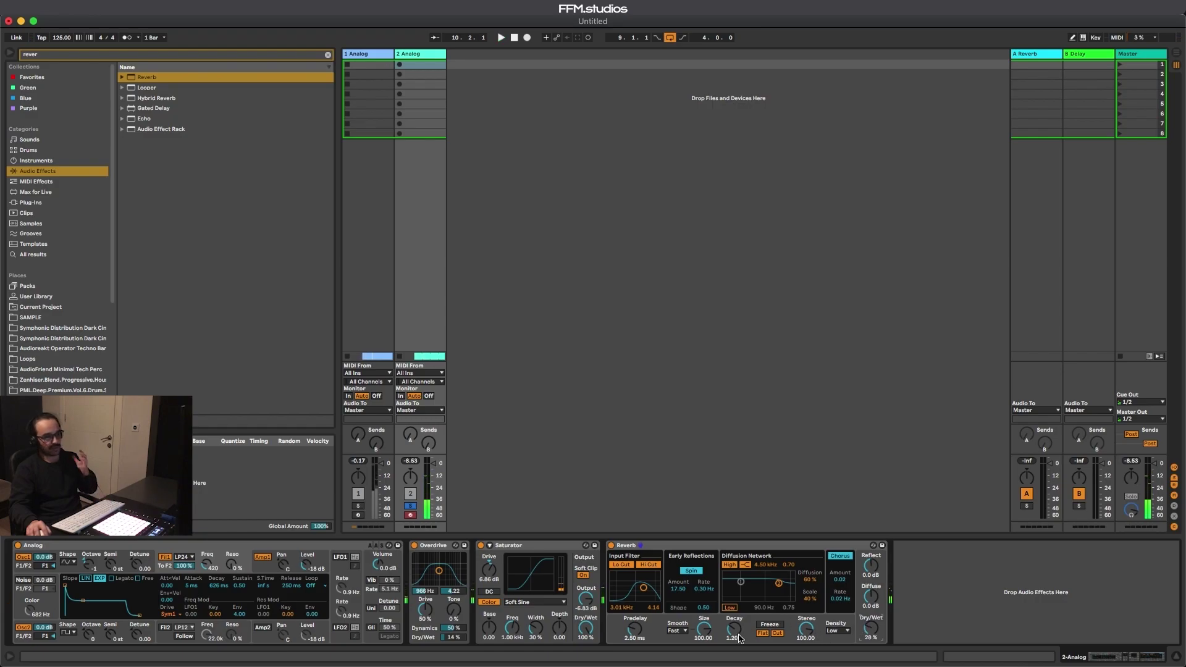
Set the Reverb decay to 1.19 s, adjust stereo width, and reduce dry/wet to 16%.
drag(734, 629, 734, 624)
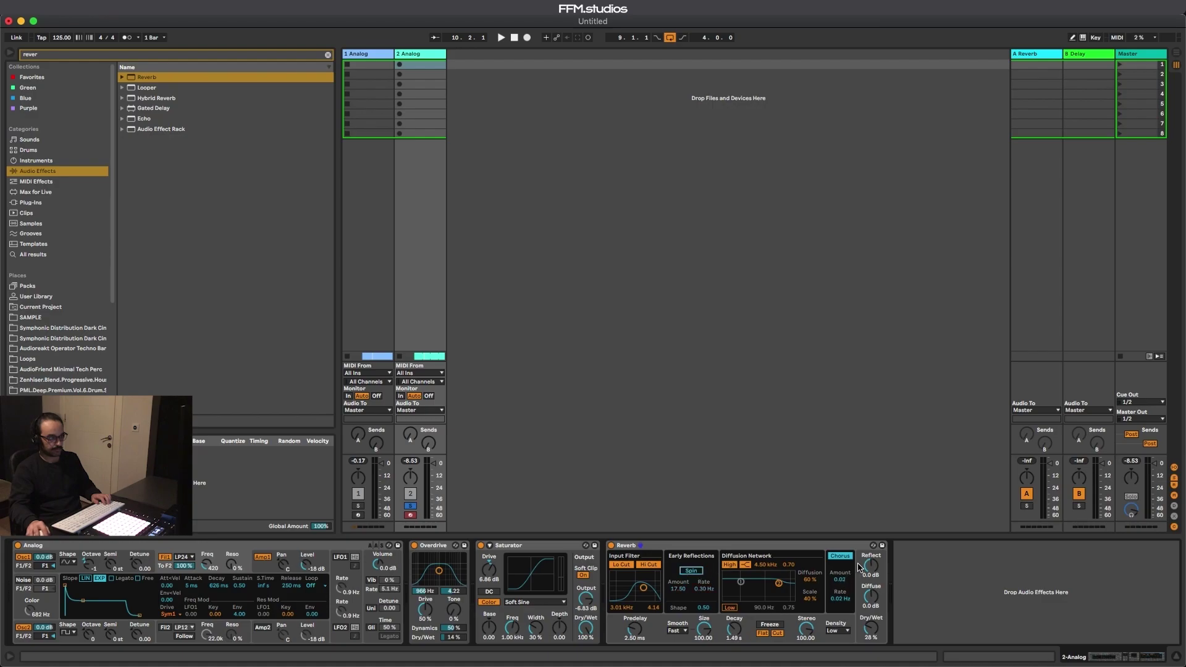
key(space)
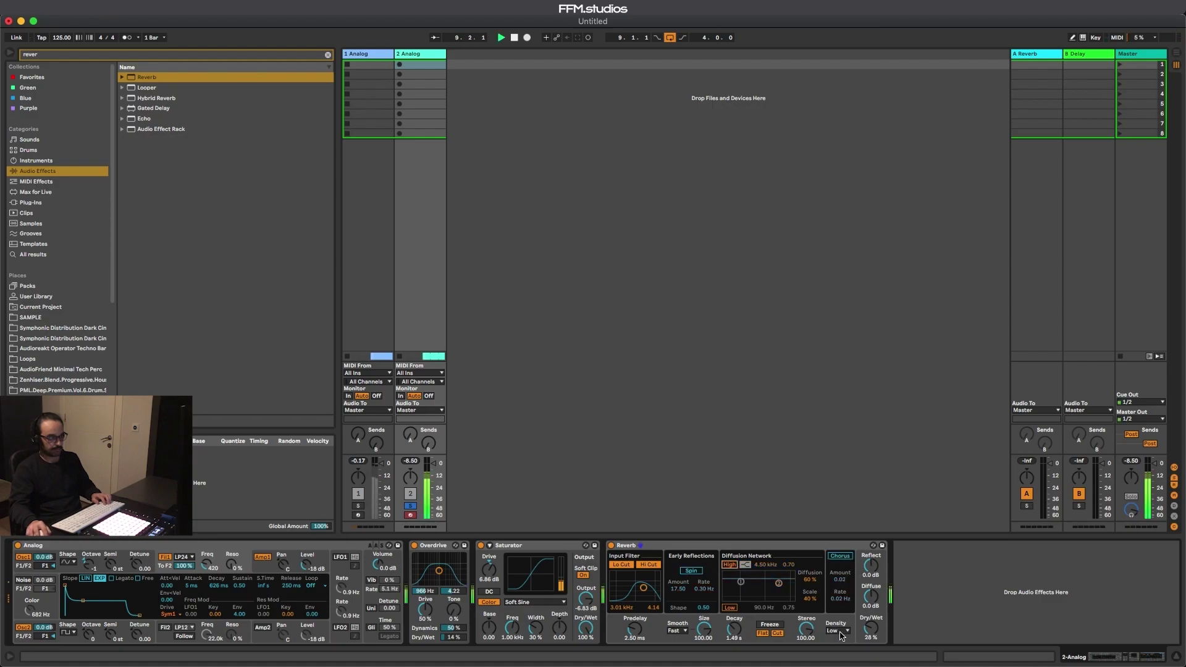
drag(807, 629, 807, 649)
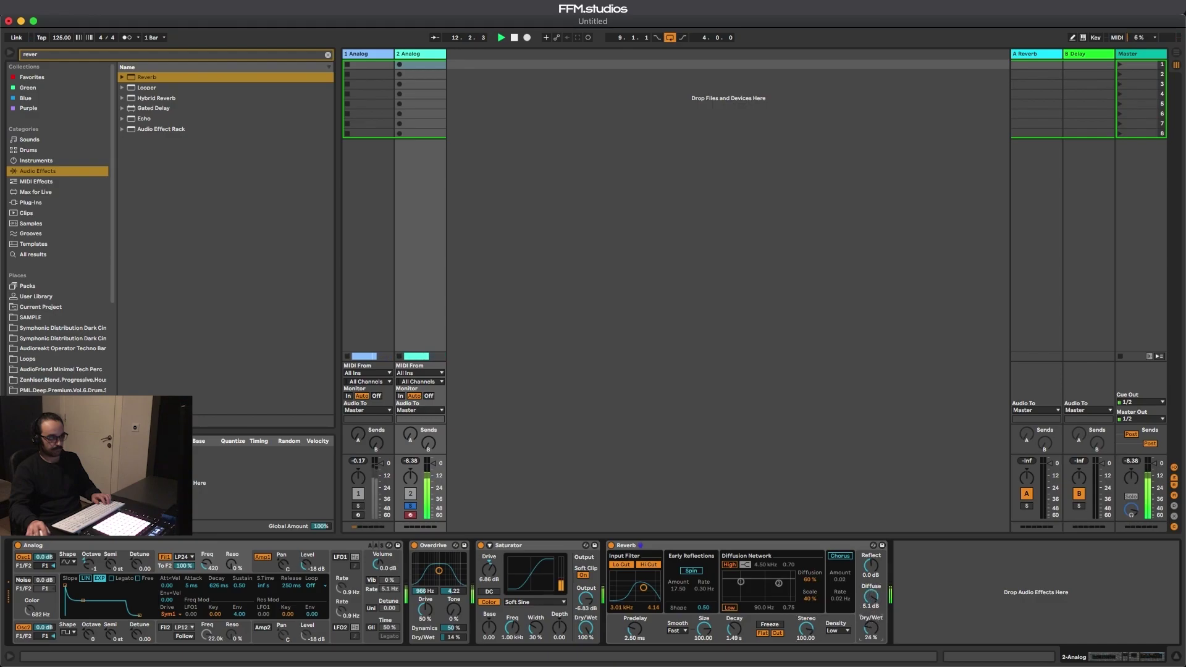
drag(870, 626, 870, 628)
key(space)
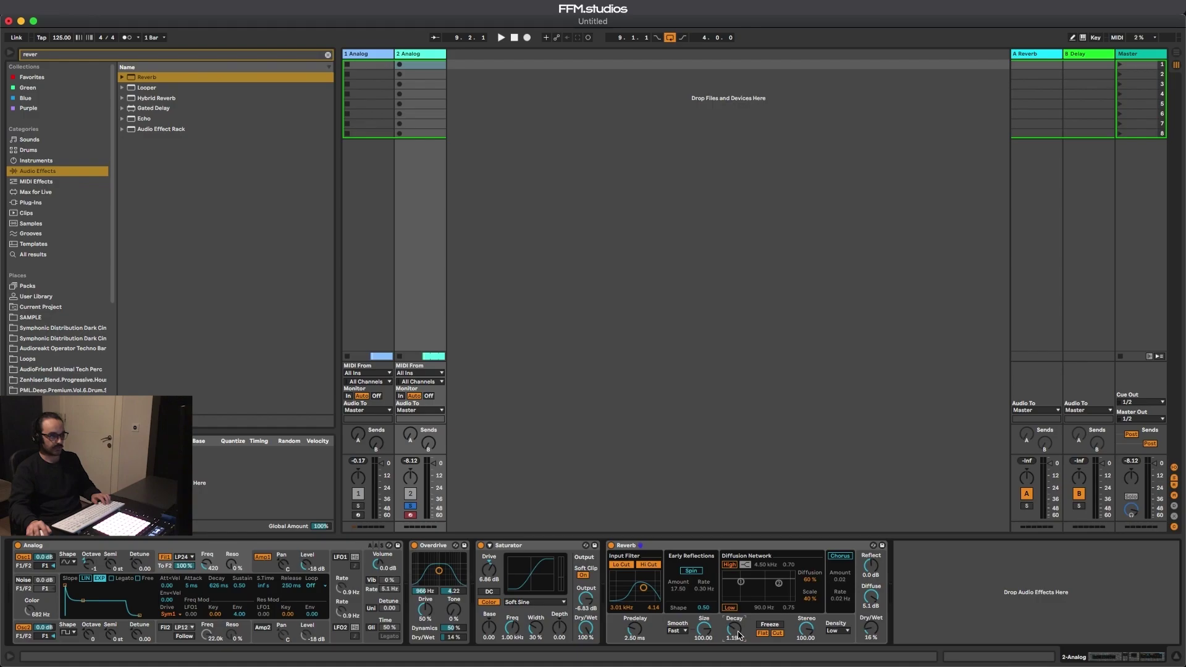
key(space)
Unsolo track 2 and play from the loop start in Arrangement View.
click(410, 506)
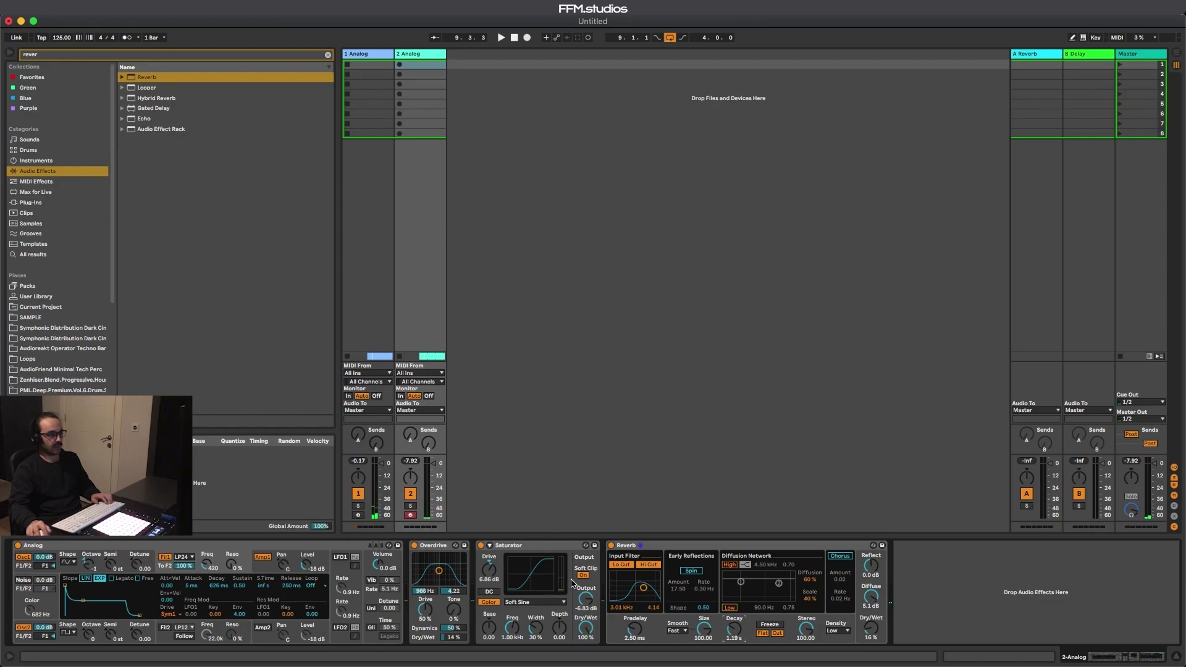
key(Tab)
key(space)
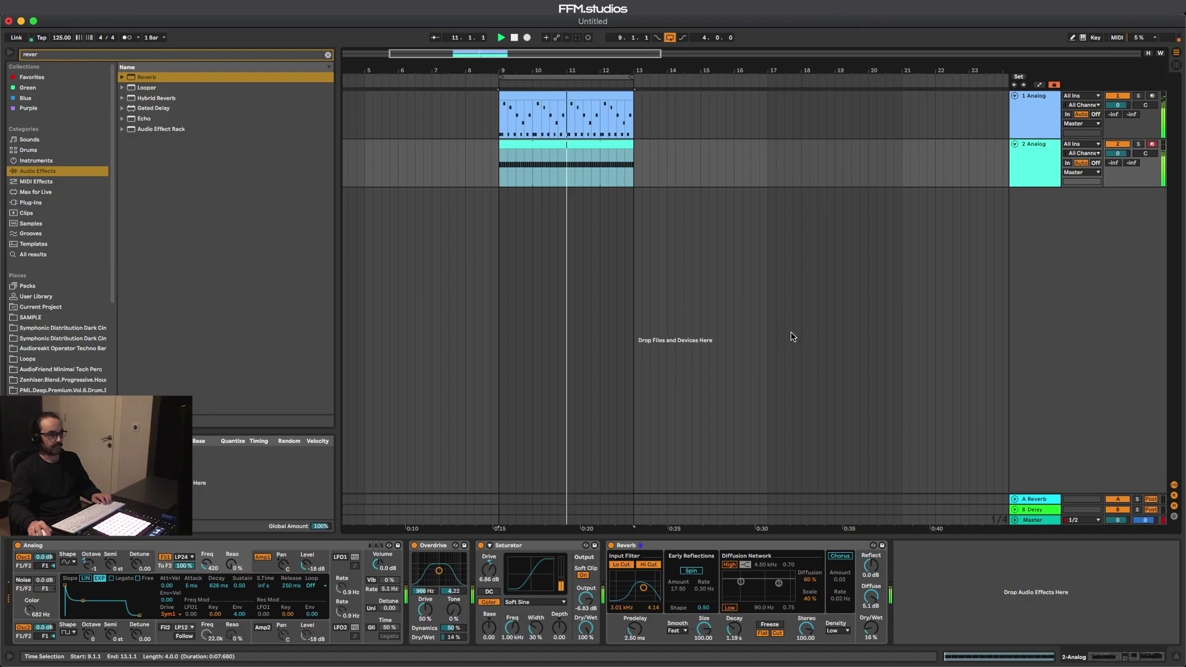
Add OTT from Multiband Dynamics to track 1's device chain.
click(1029, 115)
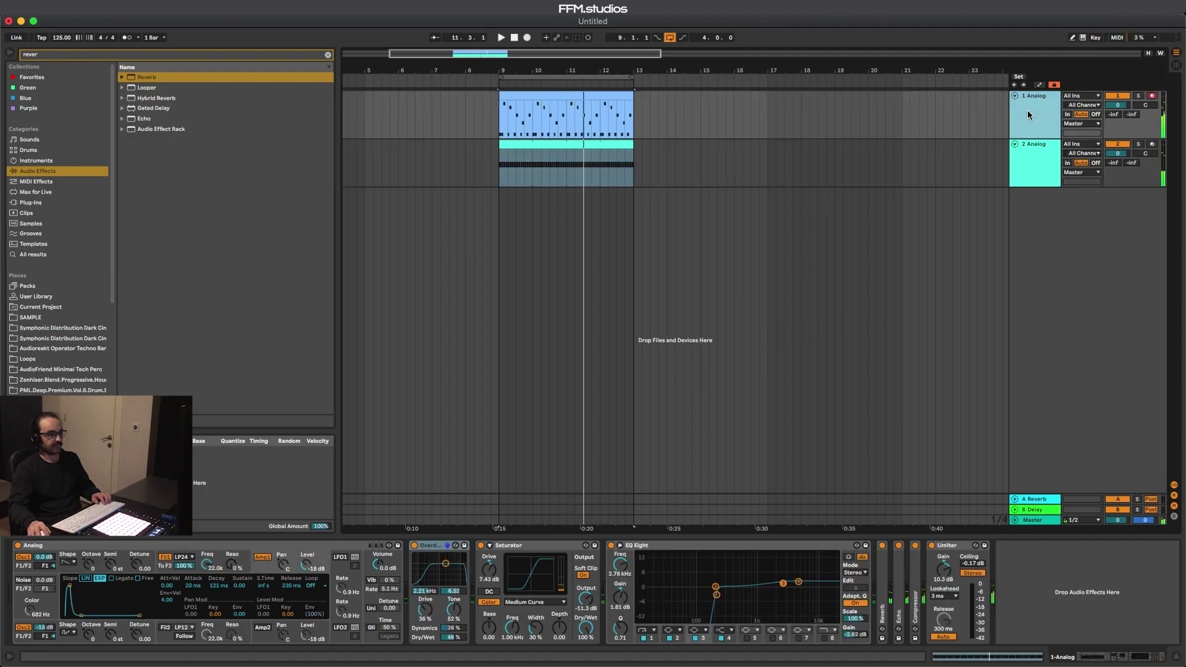
click(146, 56)
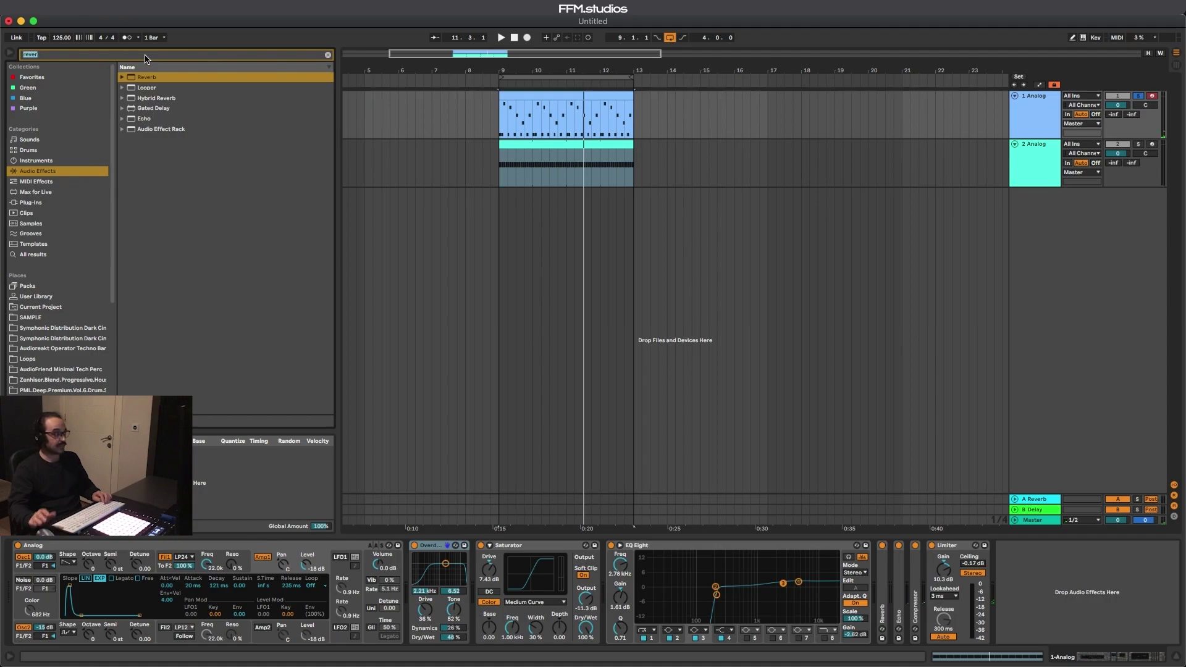
text(ott)
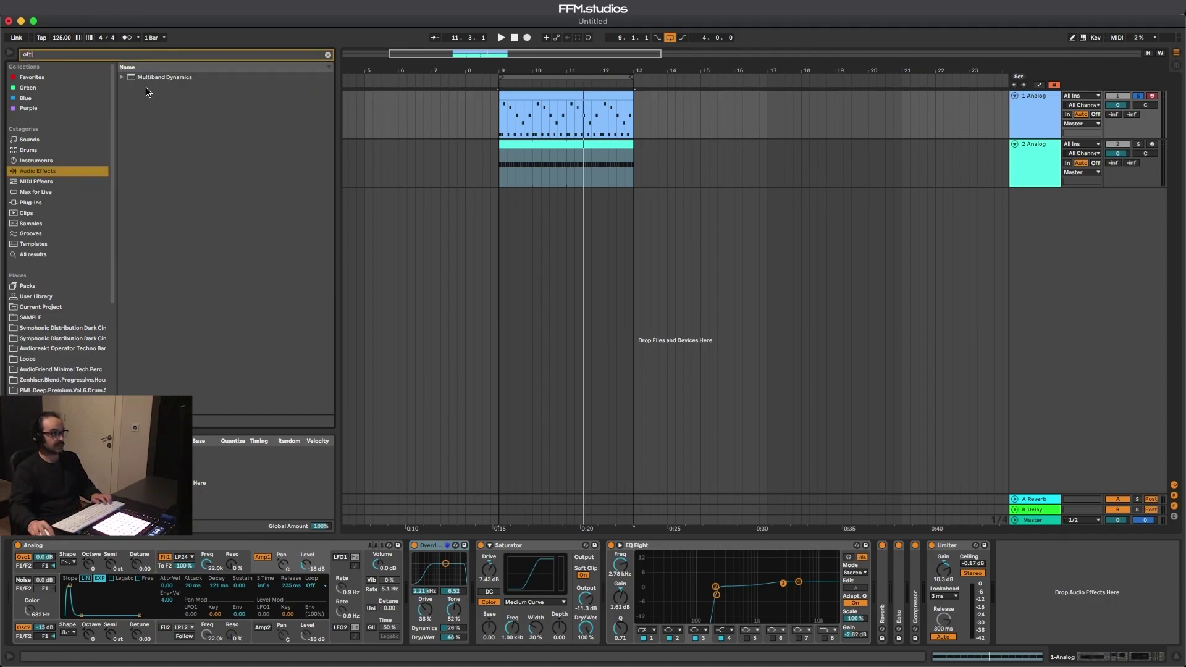
click(122, 78)
mouse_move(142, 88)
mouse_down()
mouse_move(1051, 550)
mouse_move(951, 611)
mouse_move(925, 596)
mouse_up()
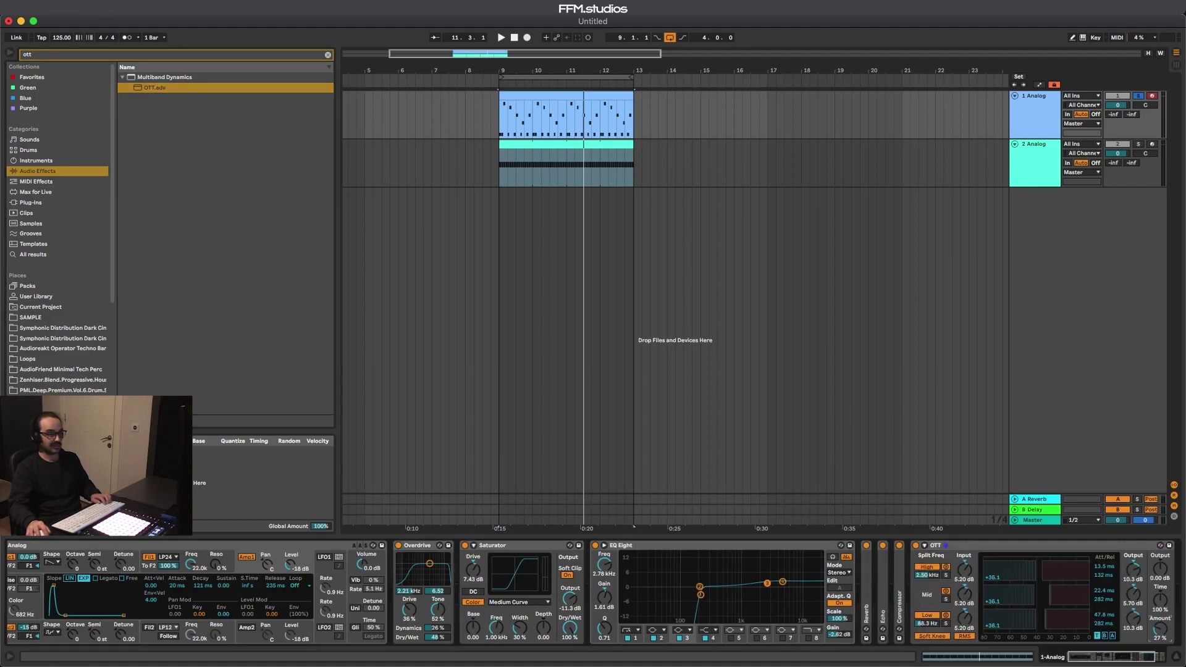
Set OTT Amount to 33%, move it right after EQ Eight, and A/B it.
scroll(990, 604, right, 4)
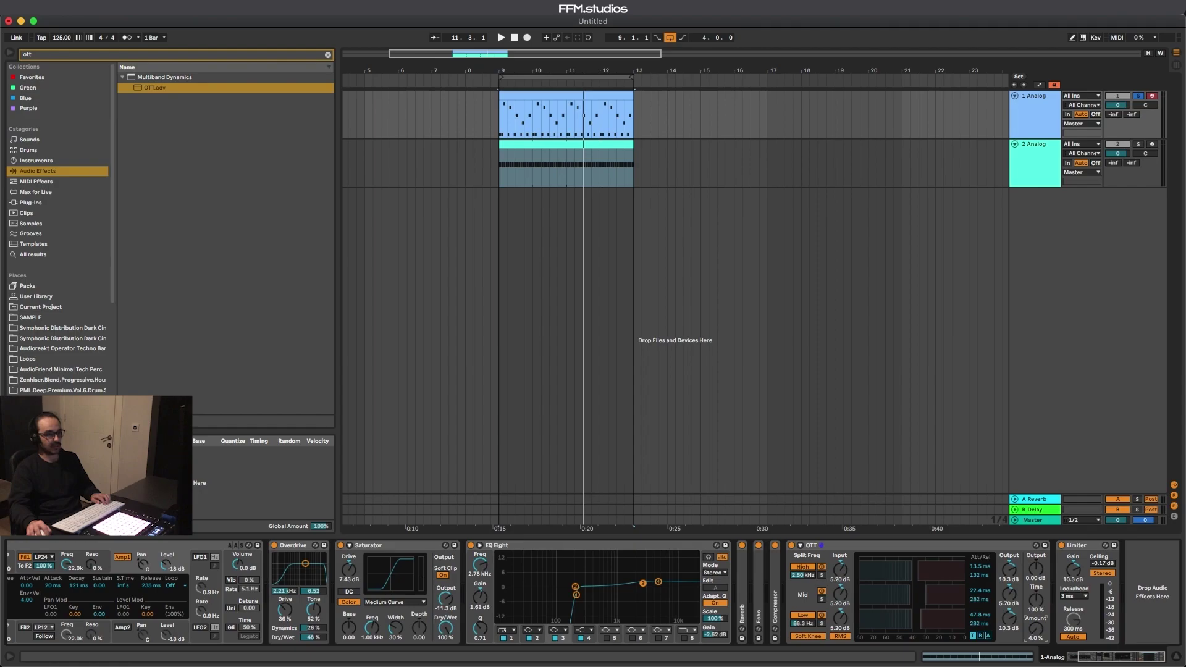
drag(1040, 632, 1040, 663)
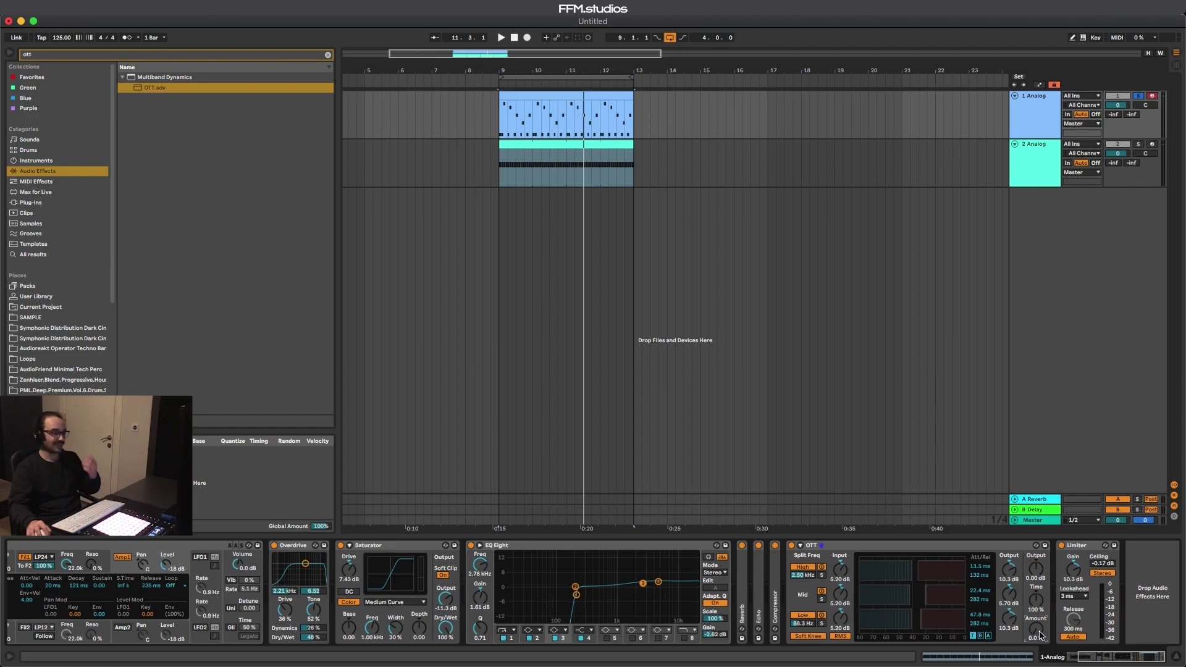
key(space)
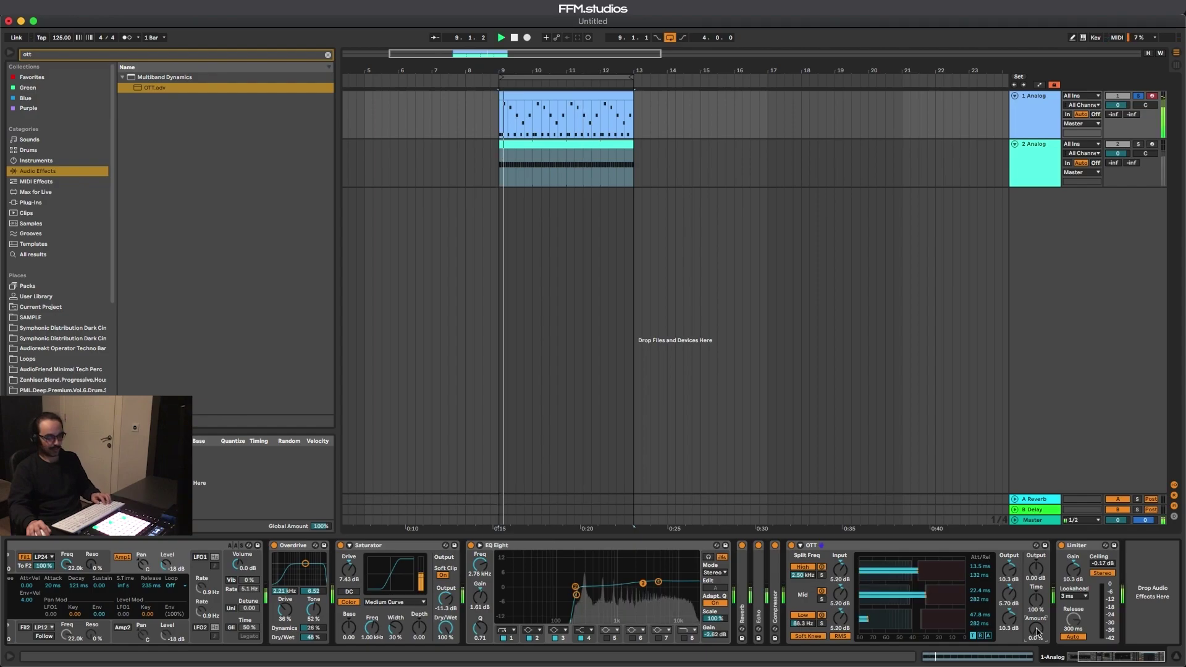
mouse_move(1036, 631)
mouse_down()
mouse_move(1036, 583)
mouse_move(1037, 627)
mouse_up()
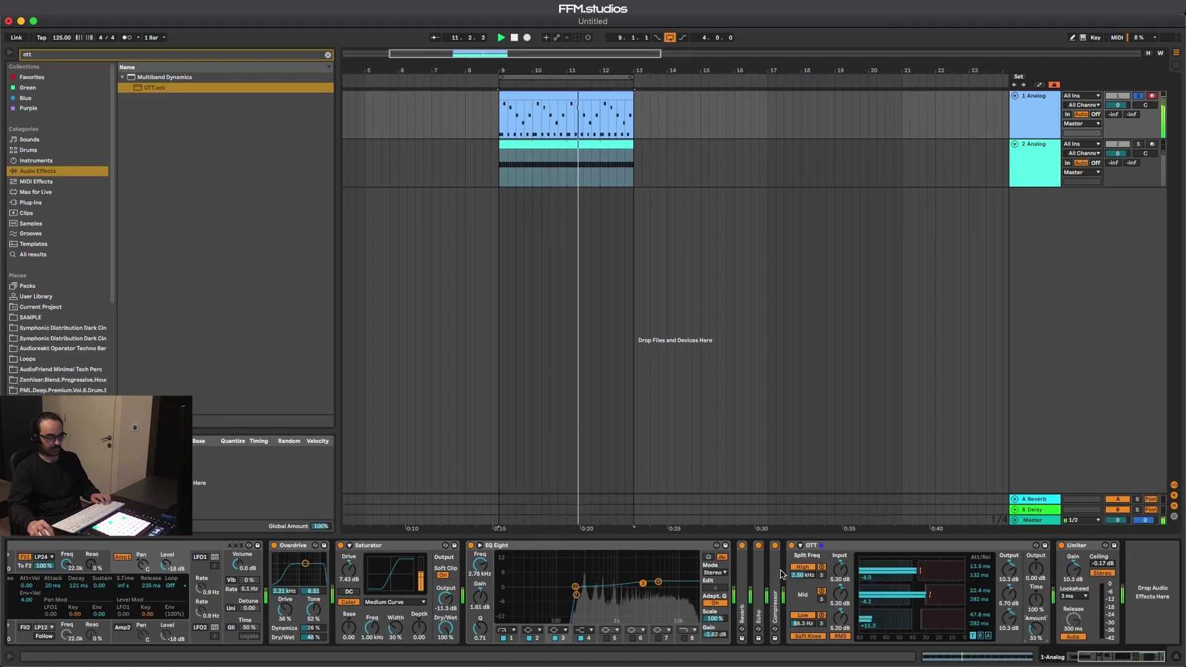
drag(823, 550, 747, 549)
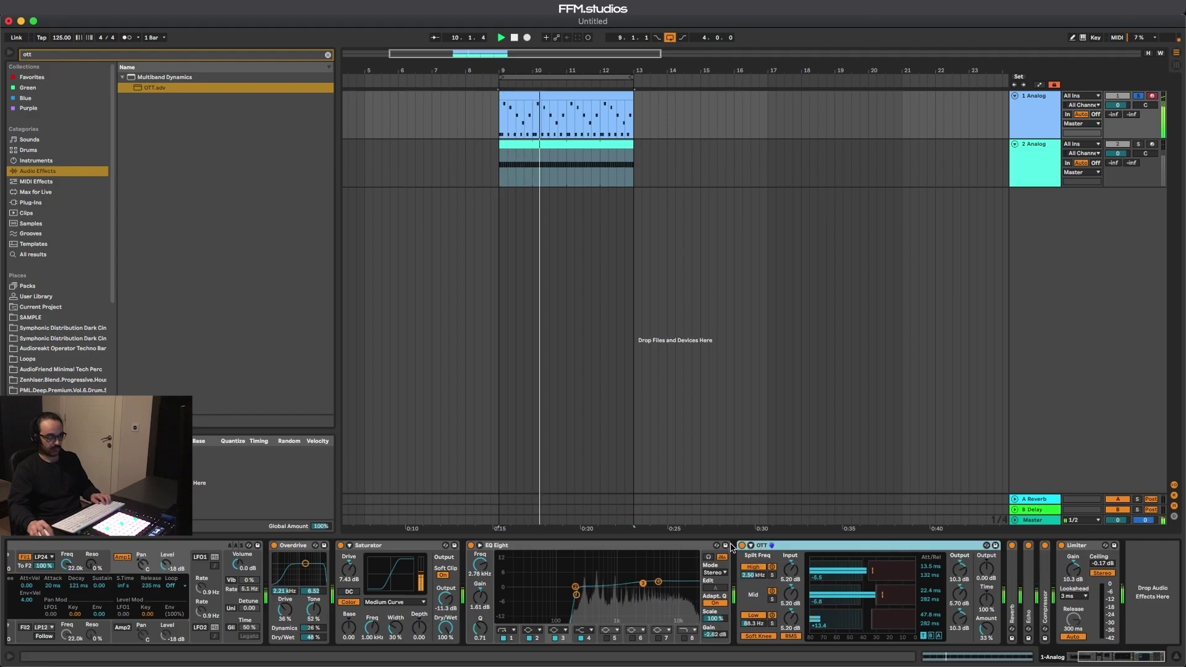
click(742, 546)
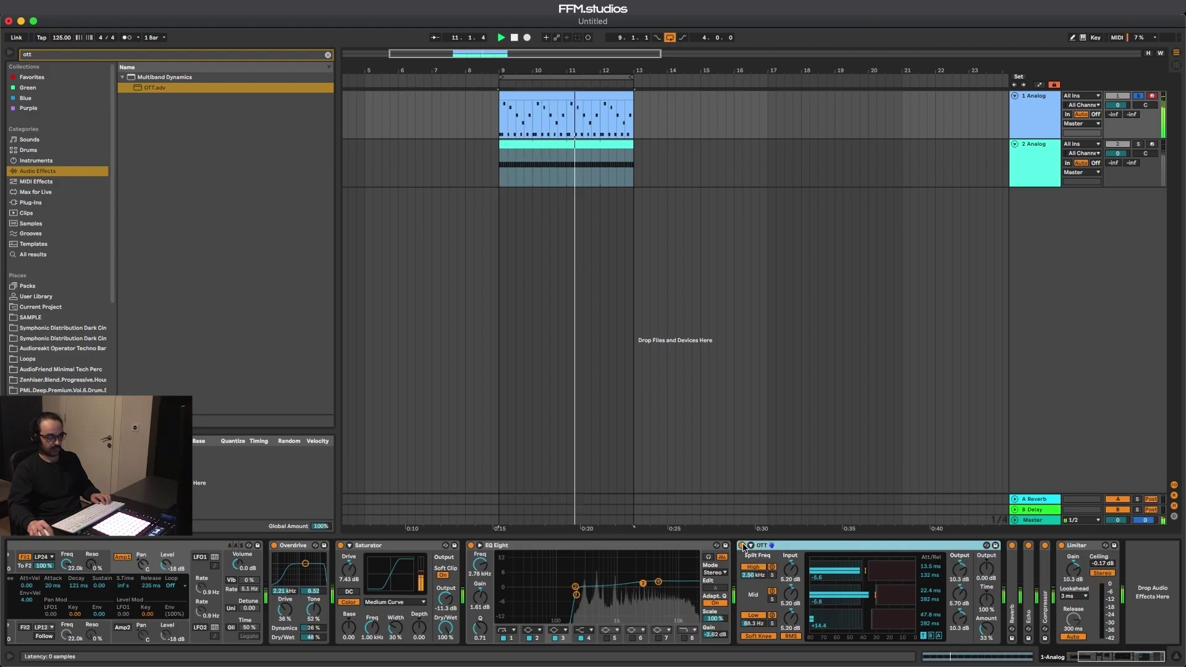
click(743, 546)
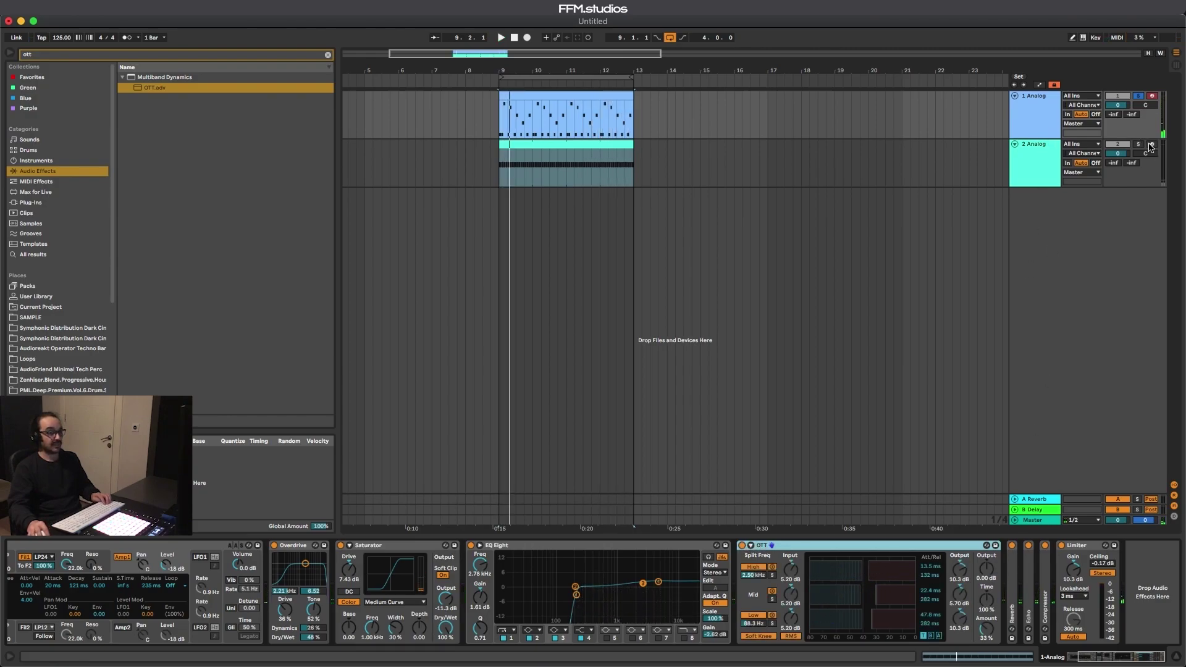
Add OTT between Saturator and Reverb on track 2 with Amount lowered to 20%.
click(1051, 165)
drag(177, 92, 623, 596)
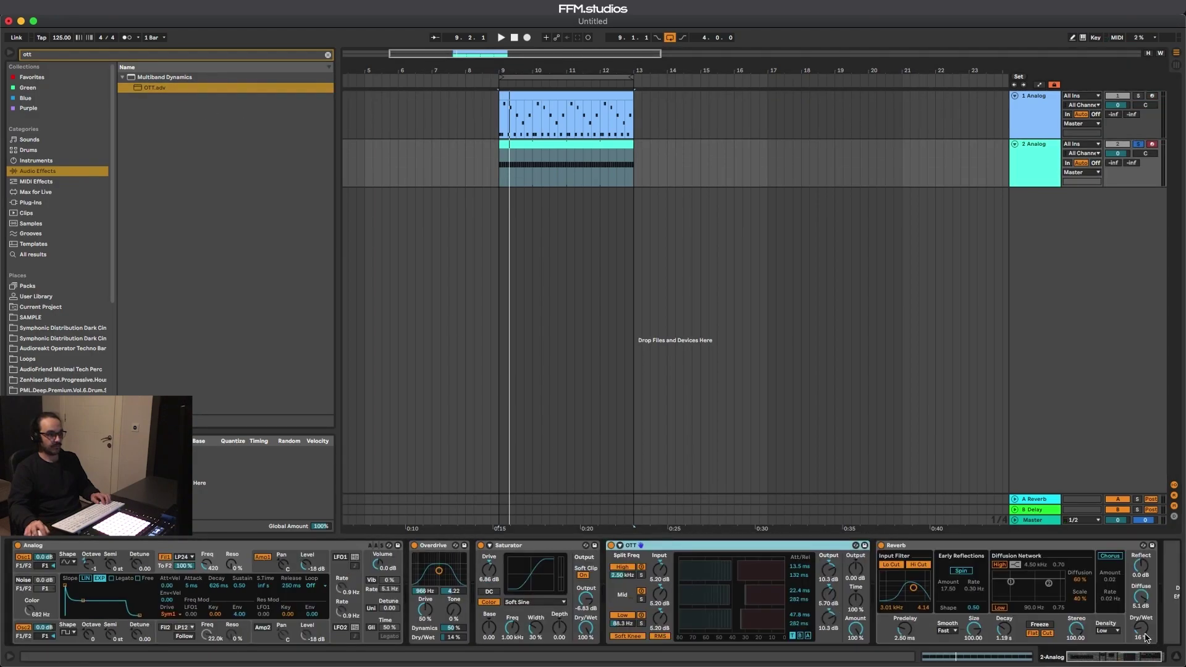
mouse_move(855, 629)
mouse_down()
mouse_move(856, 661)
mouse_move(855, 618)
mouse_up()
key(space)
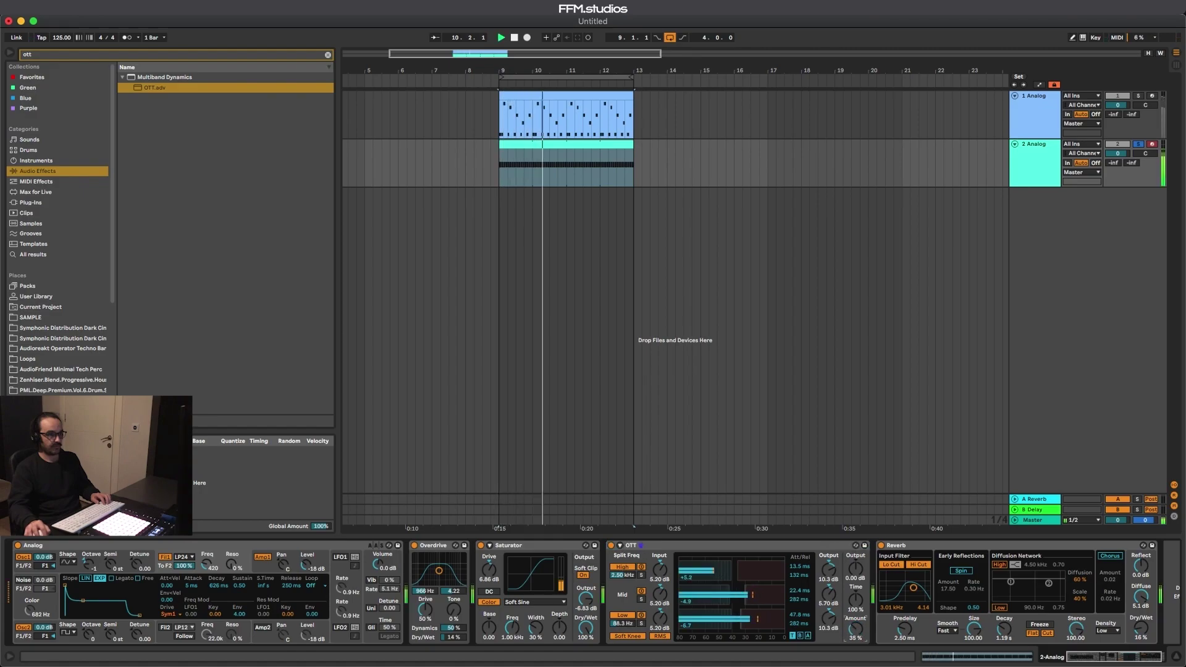
A/B track 2's OTT during playback from bar 9, leave it on, and zoom out.
click(613, 545)
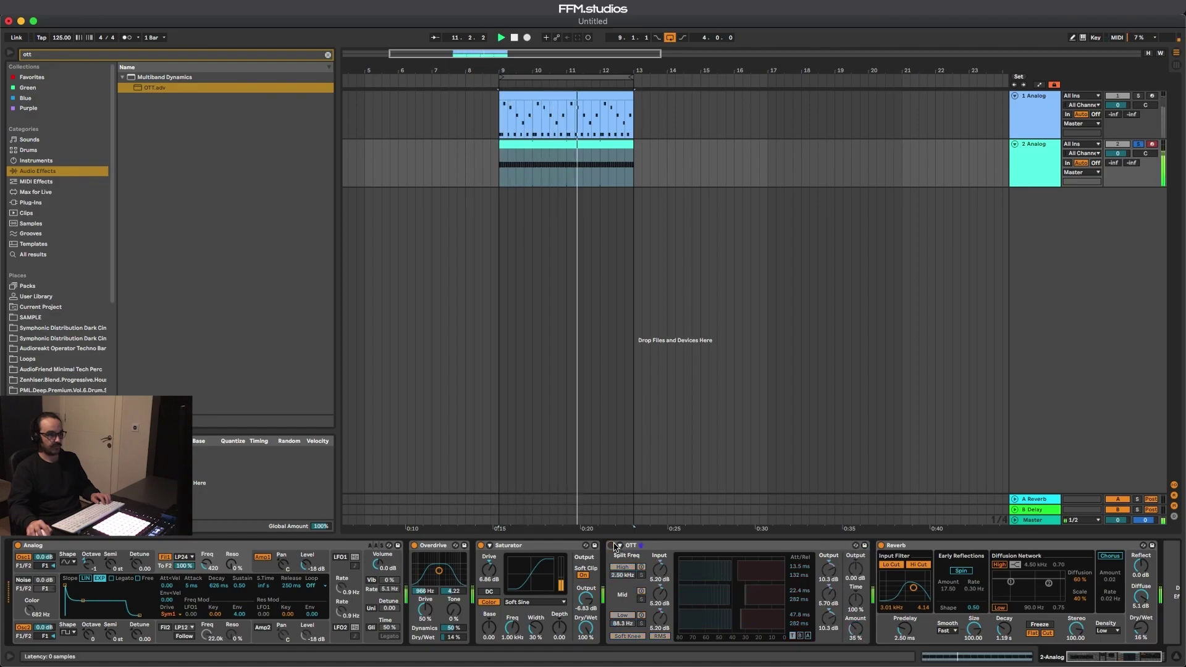
click(613, 546)
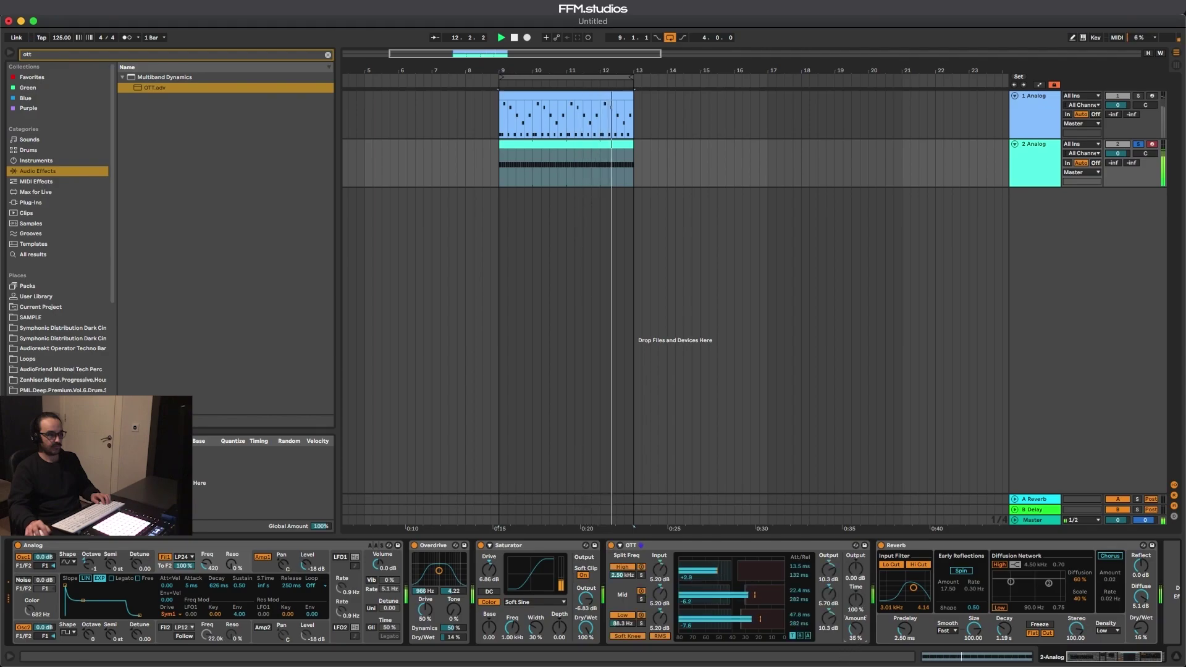
click(613, 546)
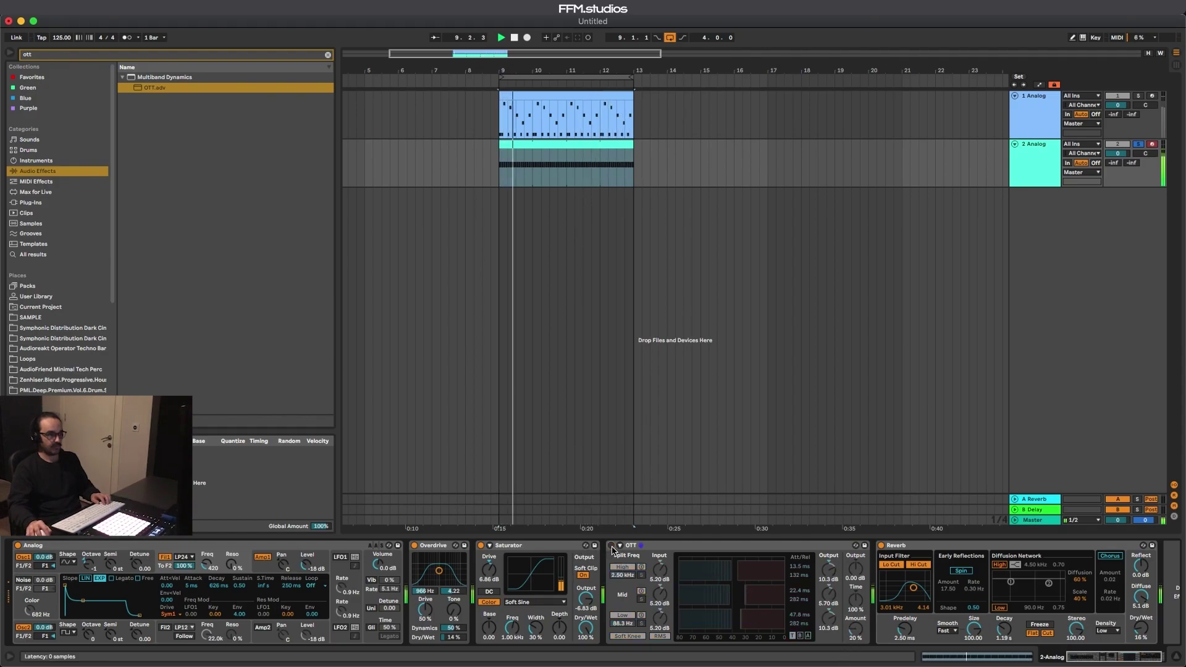
click(612, 546)
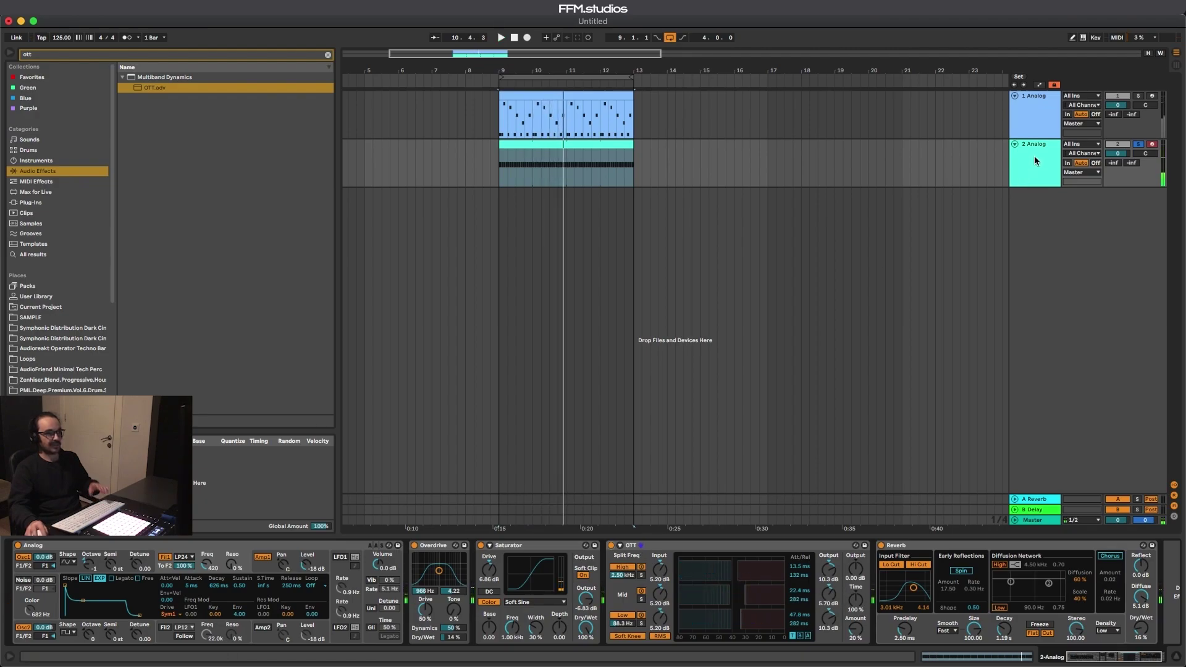
key(space)
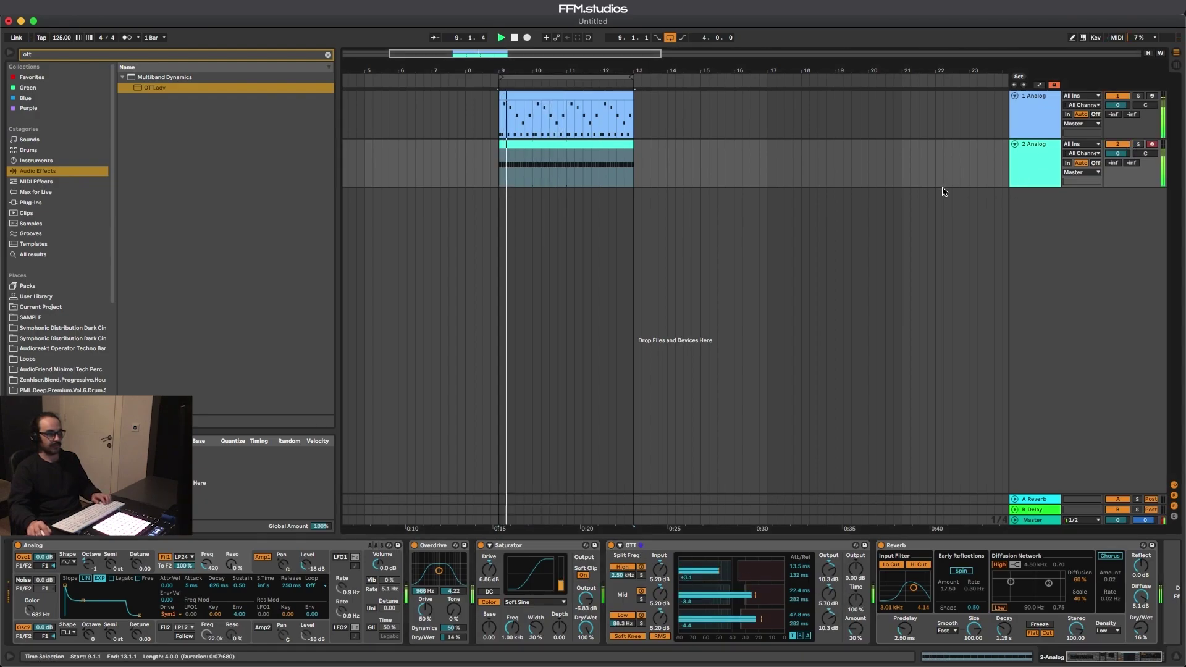
scroll(674, 511, down, 3)
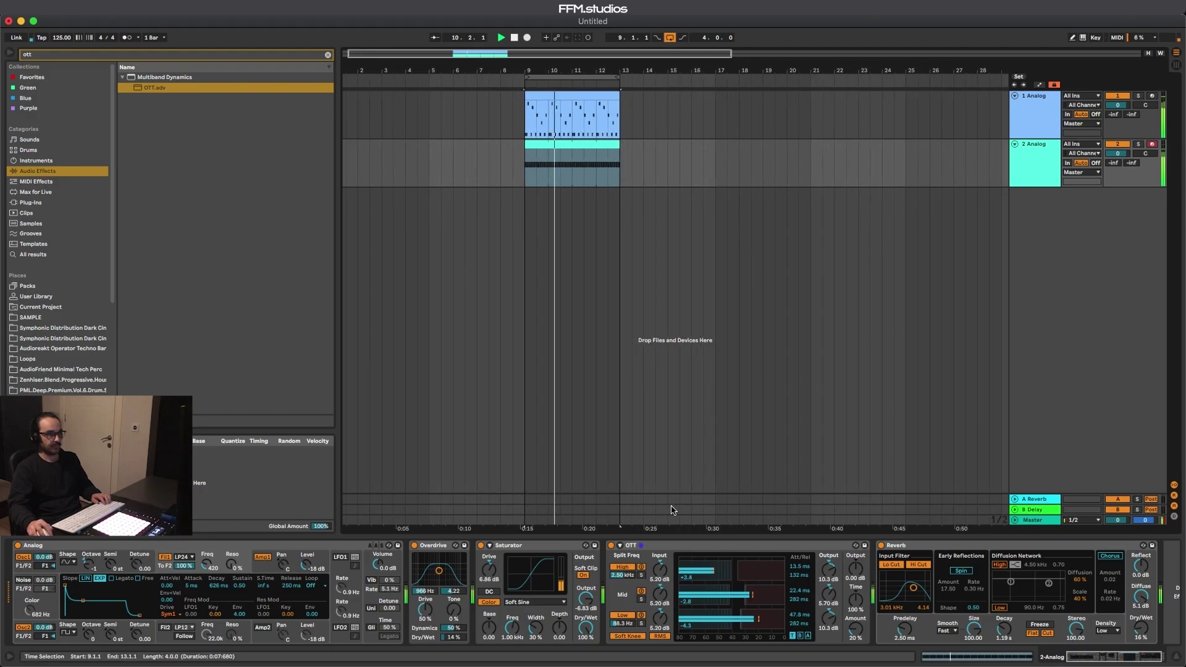
click(611, 546)
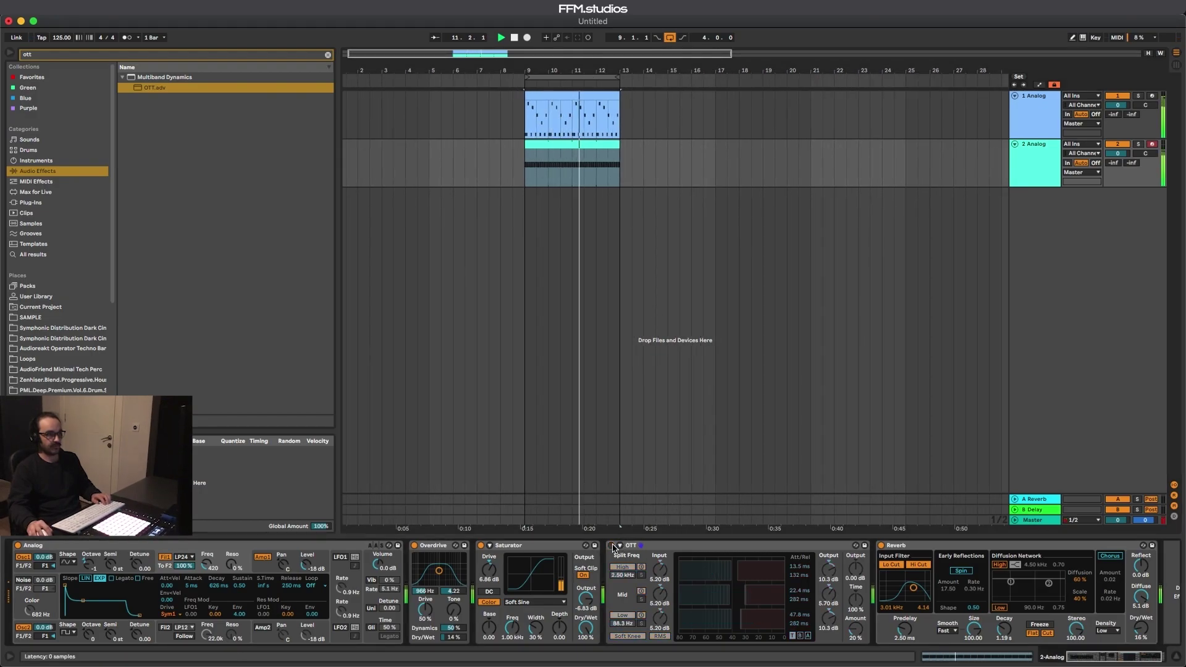
click(612, 546)
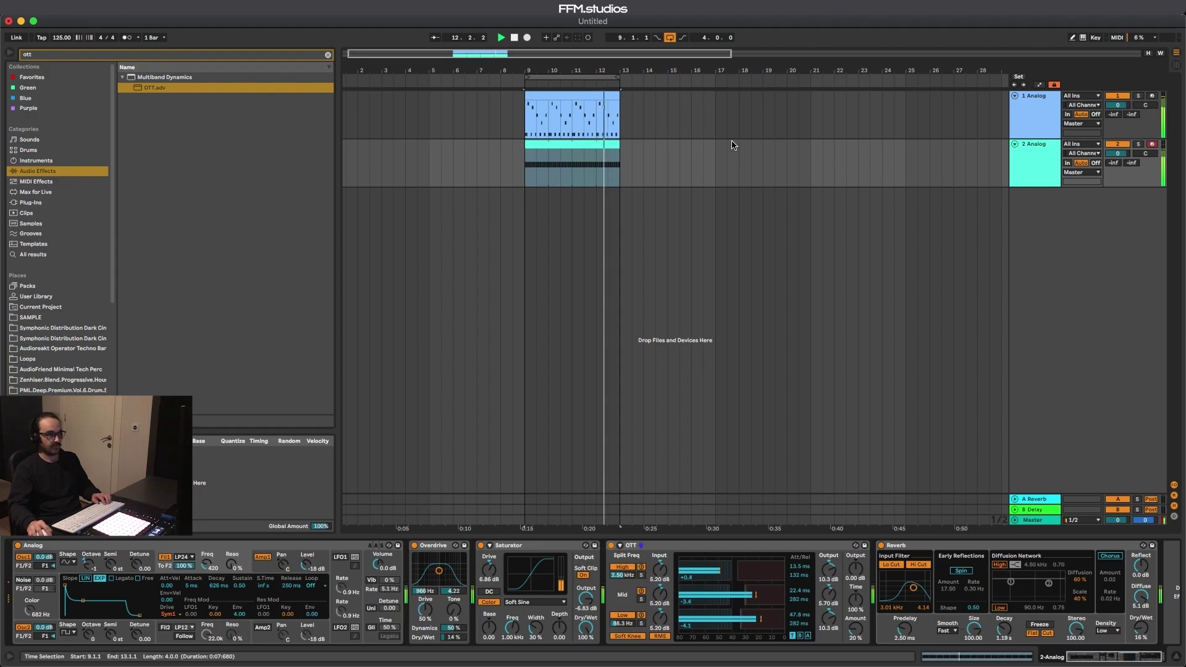
key(minus)
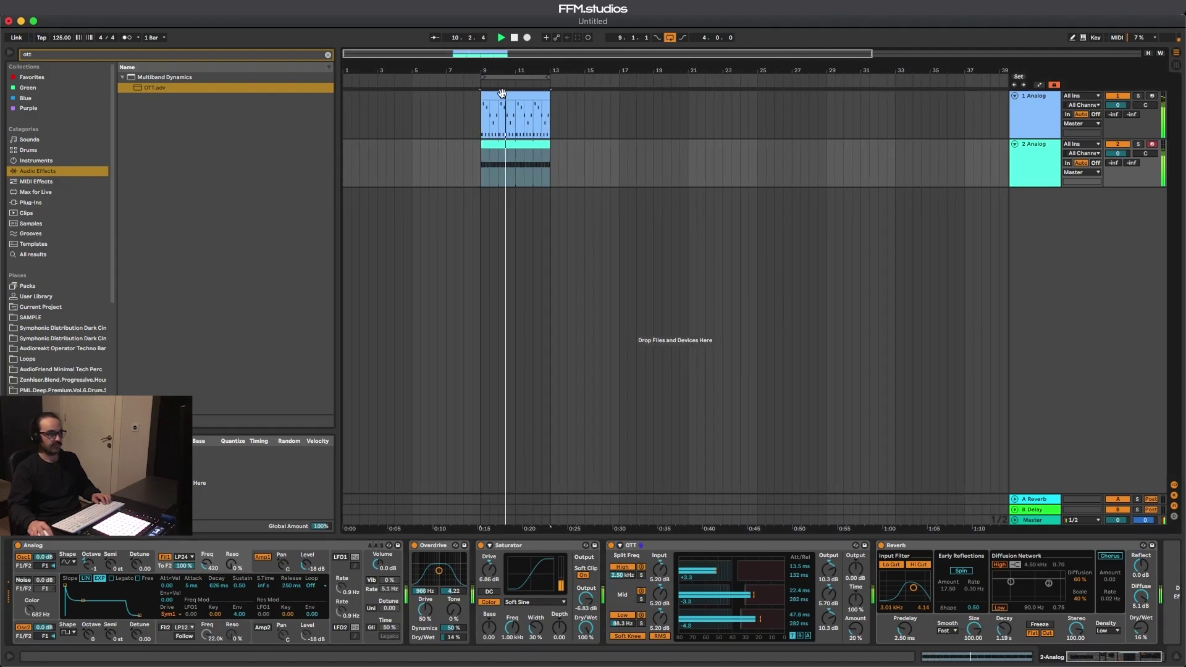
Group track 2's Overdrive-to-Reverb effects into a rack and map key C to its on/off.
key(space)
click(431, 546)
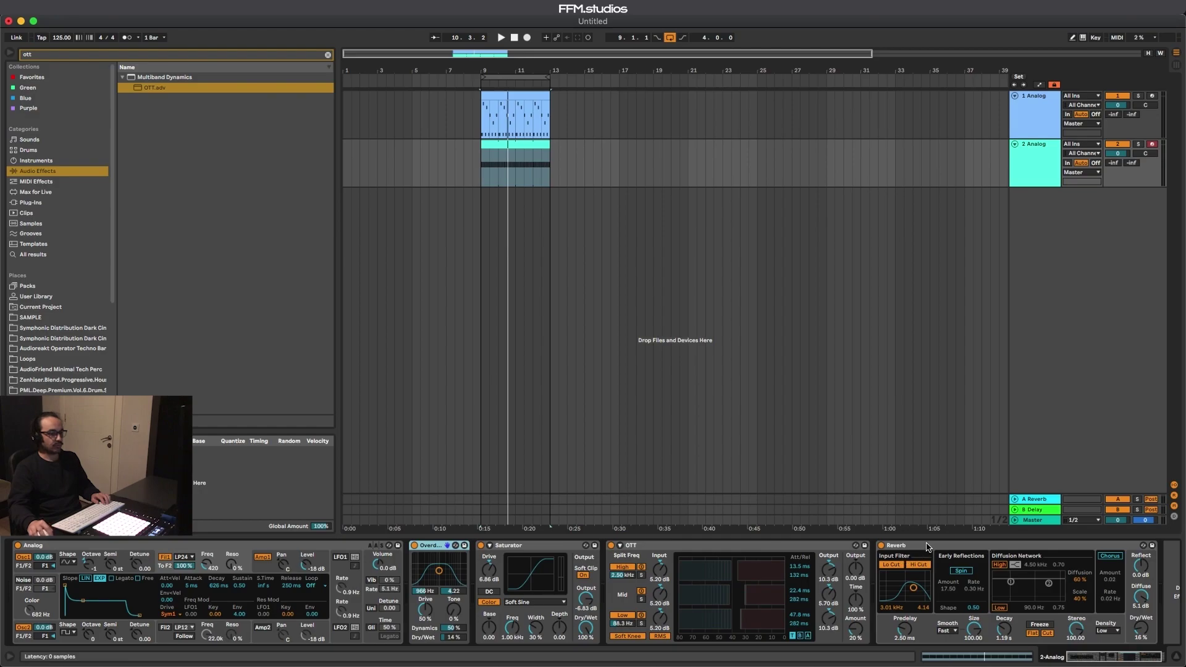
shift+click(927, 545)
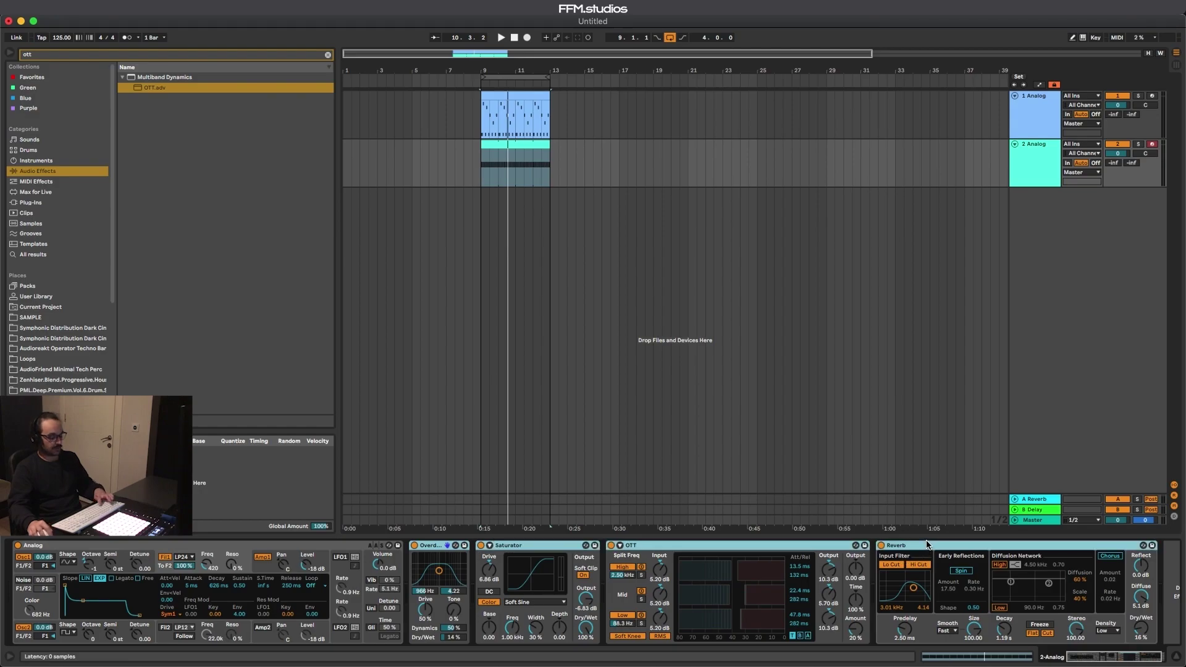
key(super+g)
right_click(415, 548)
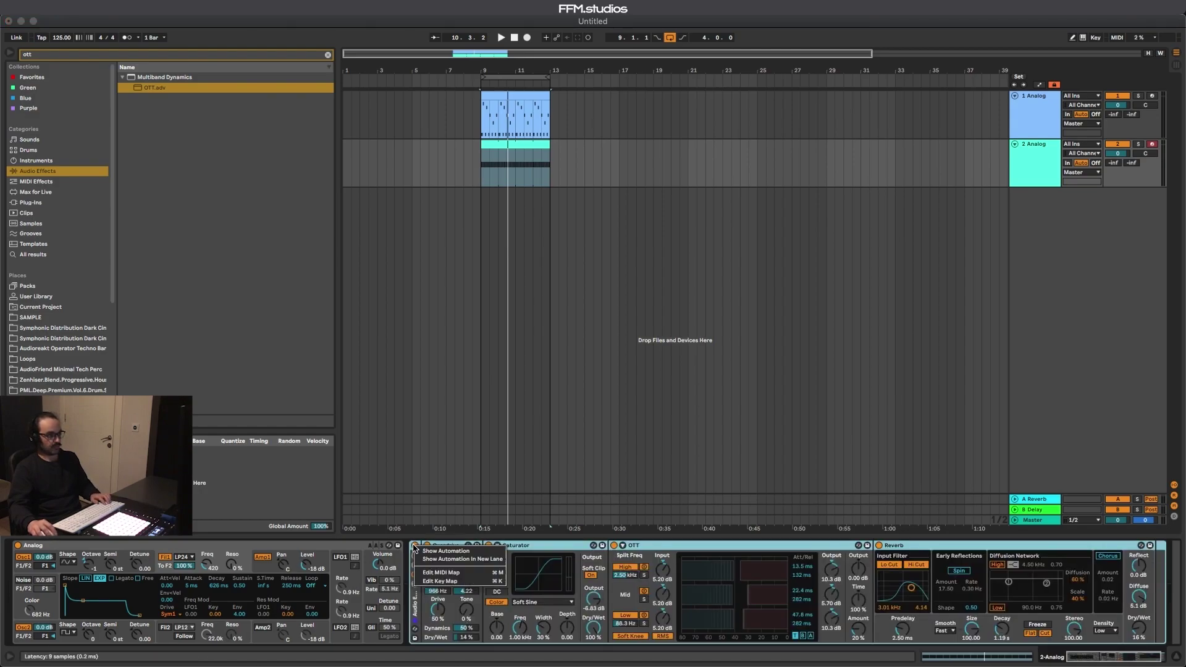
click(440, 581)
key(c)
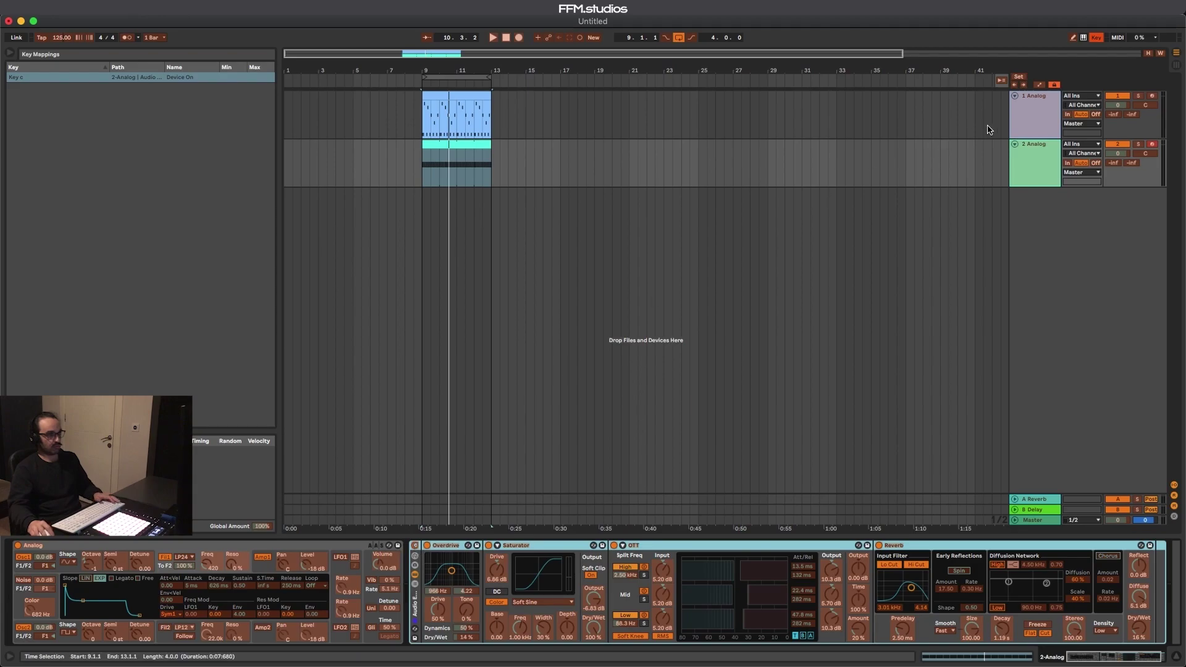
key(super+k)
click(1022, 116)
Group track 1's Overdrive-to-Compressor effects into a rack and assign a key mapping to its on/off.
click(300, 547)
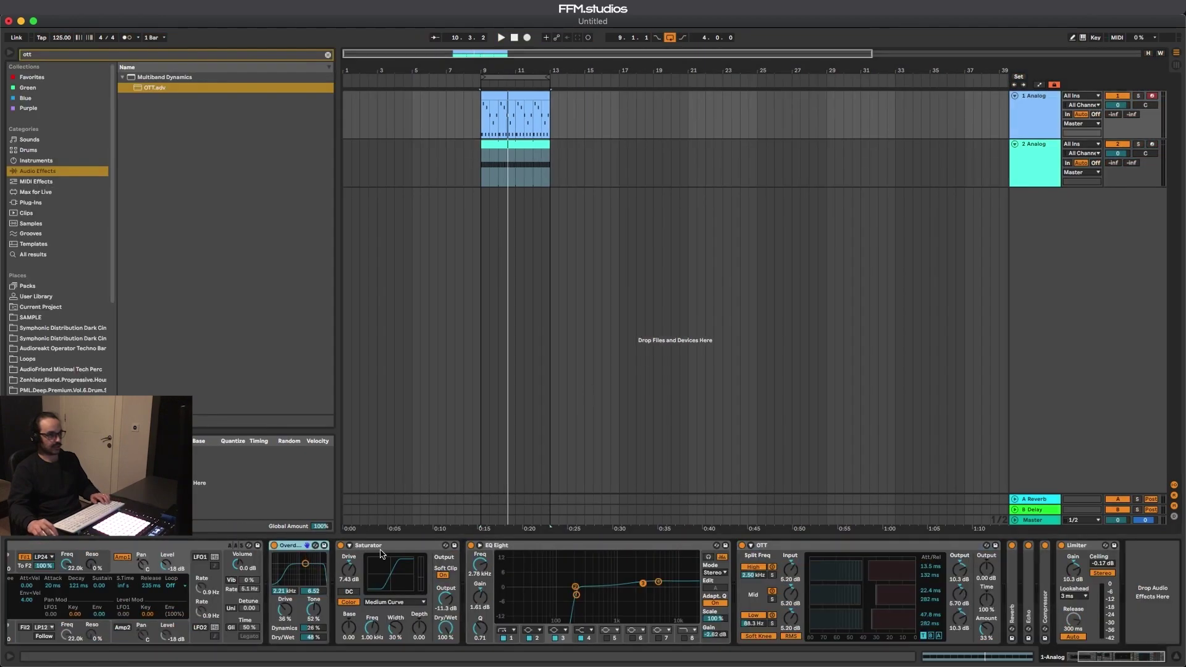
shift+click(1045, 562)
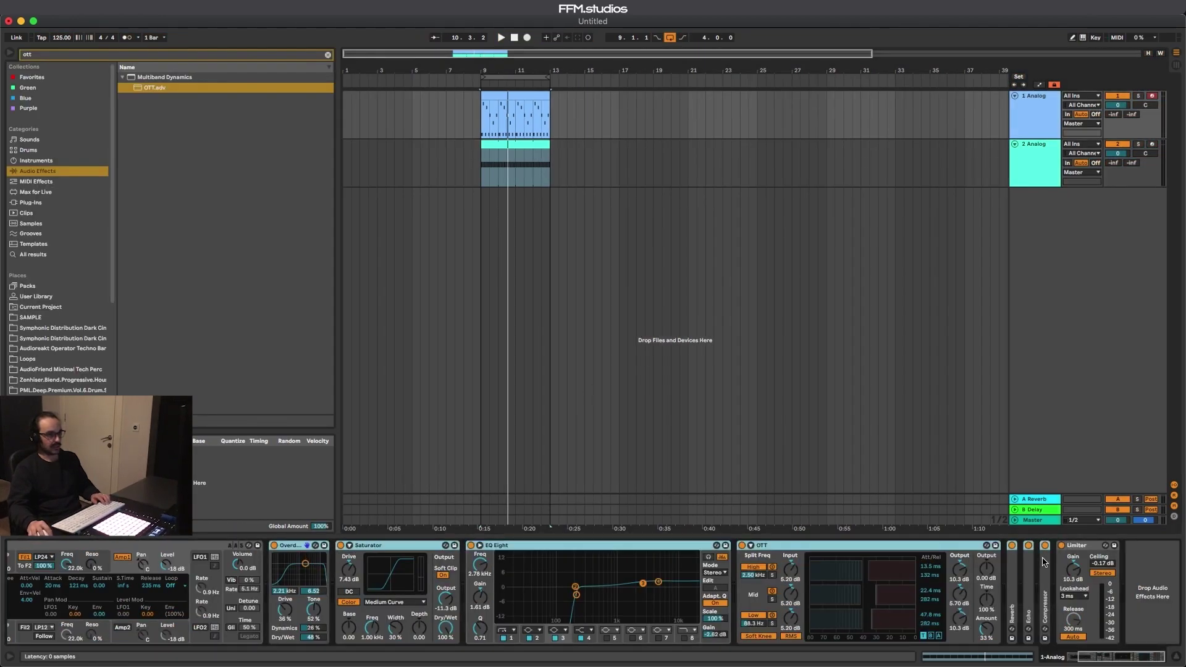
key(super+g)
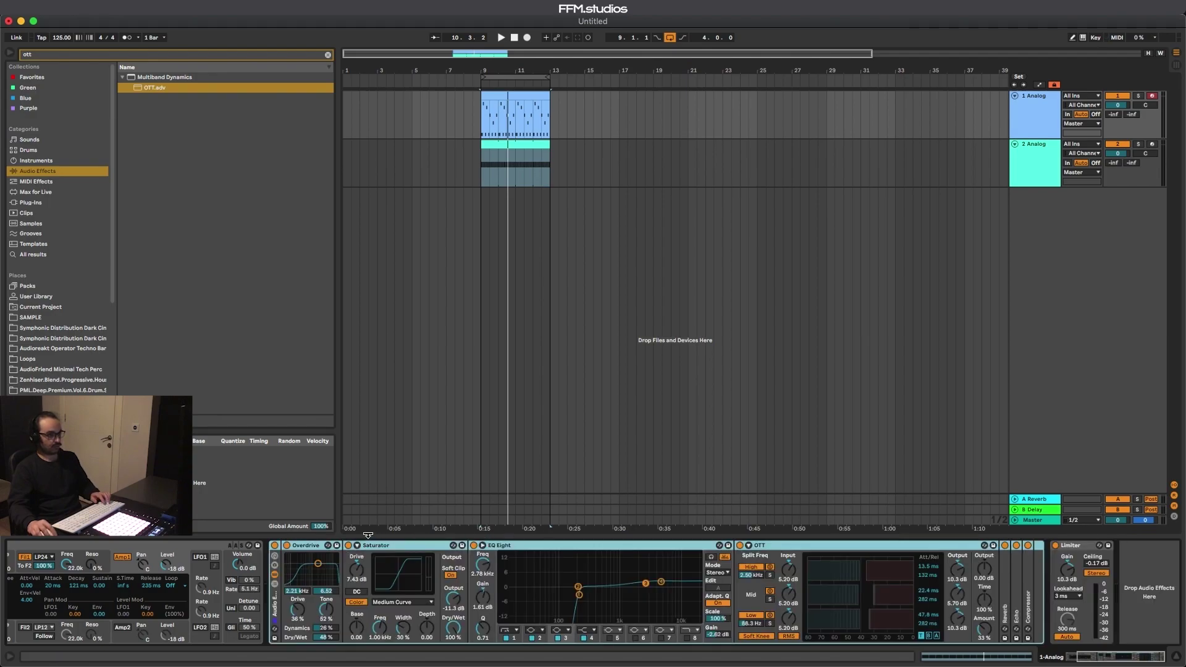
right_click(276, 546)
click(290, 580)
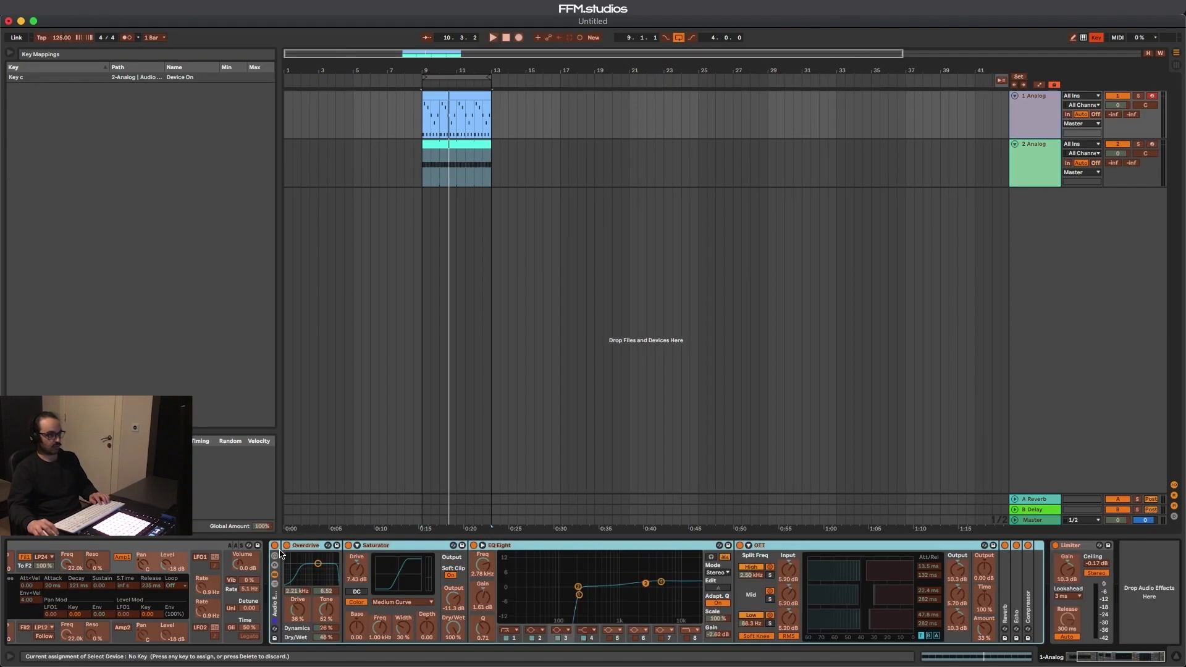
click(277, 548)
key(super+k)
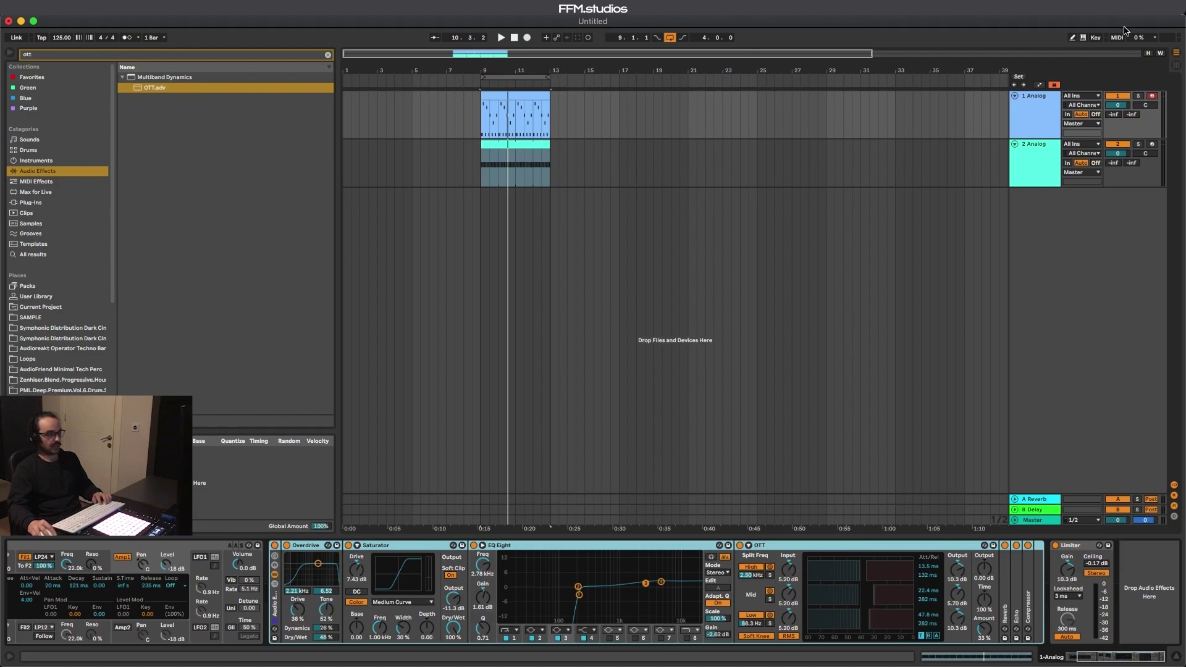
Review both Analog tracks' device chains, then play the arrangement from bar 9.
click(1041, 155)
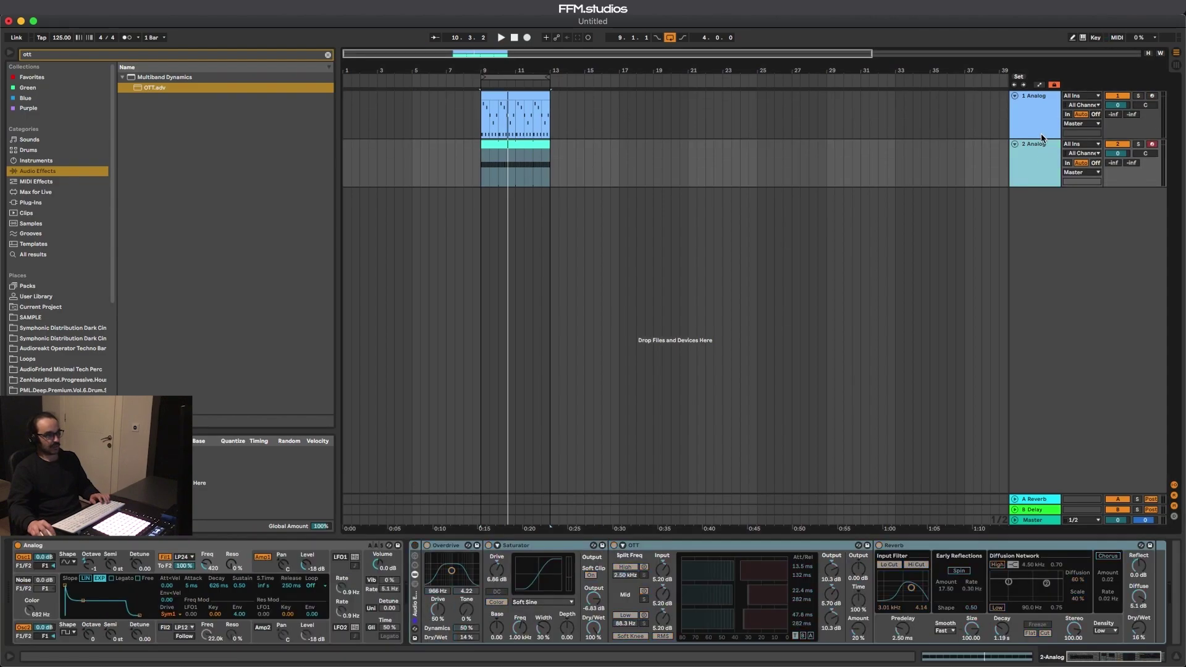
click(1038, 124)
click(1035, 161)
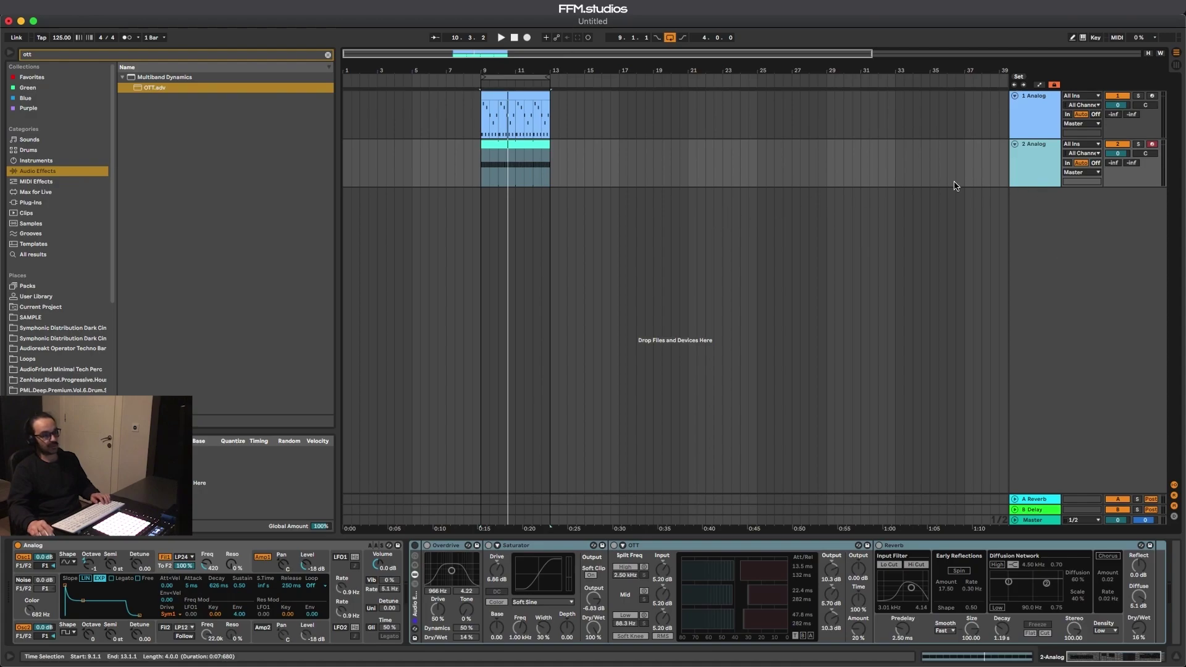
click(1041, 138)
click(528, 125)
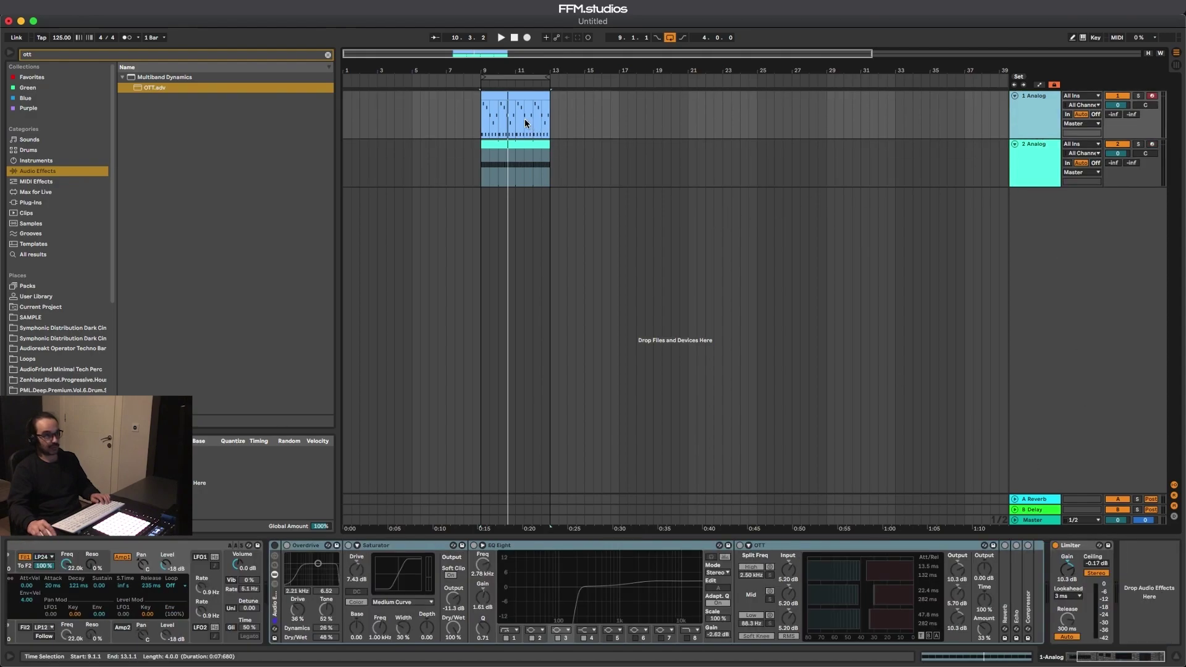
click(479, 117)
key(space)
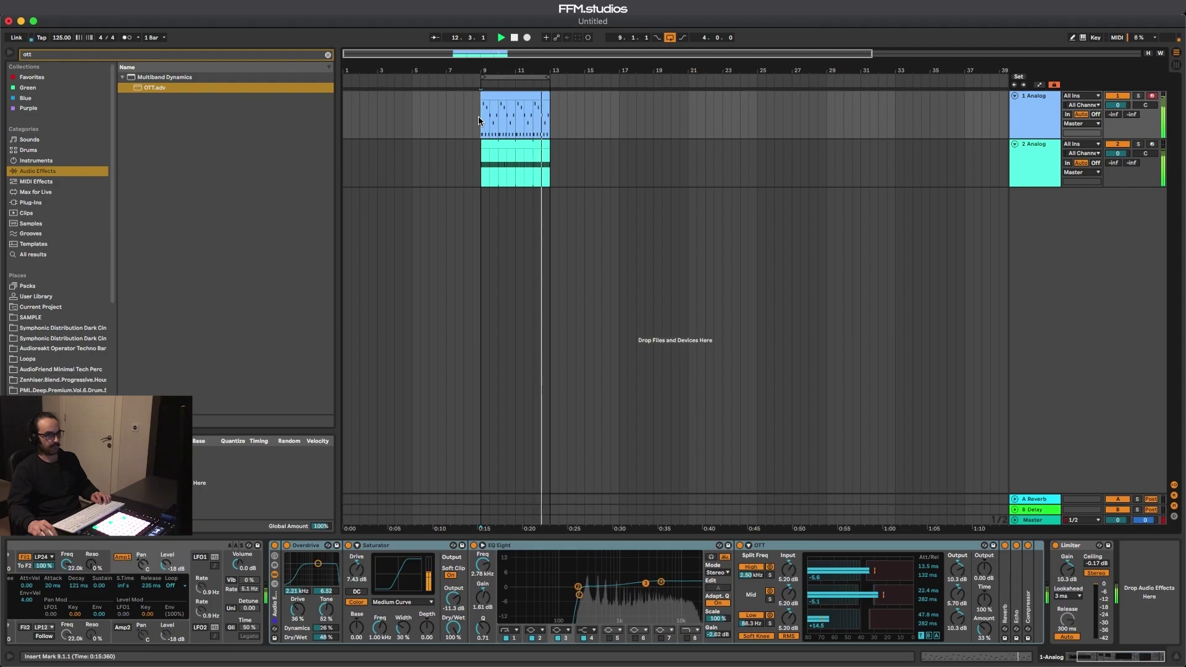
Add a Limiter to the Master track with Ceiling at 0.00 dB, checking both Analog tracks' chains.
click(1031, 521)
click(134, 56)
text(limiter)
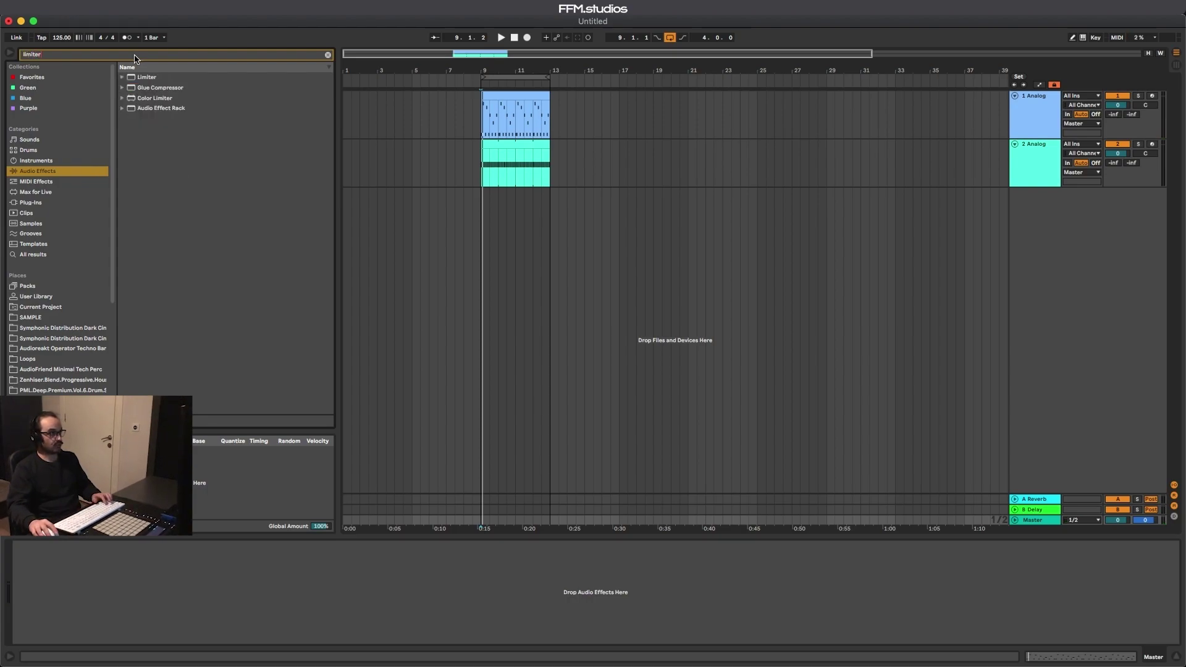
drag(142, 79, 128, 589)
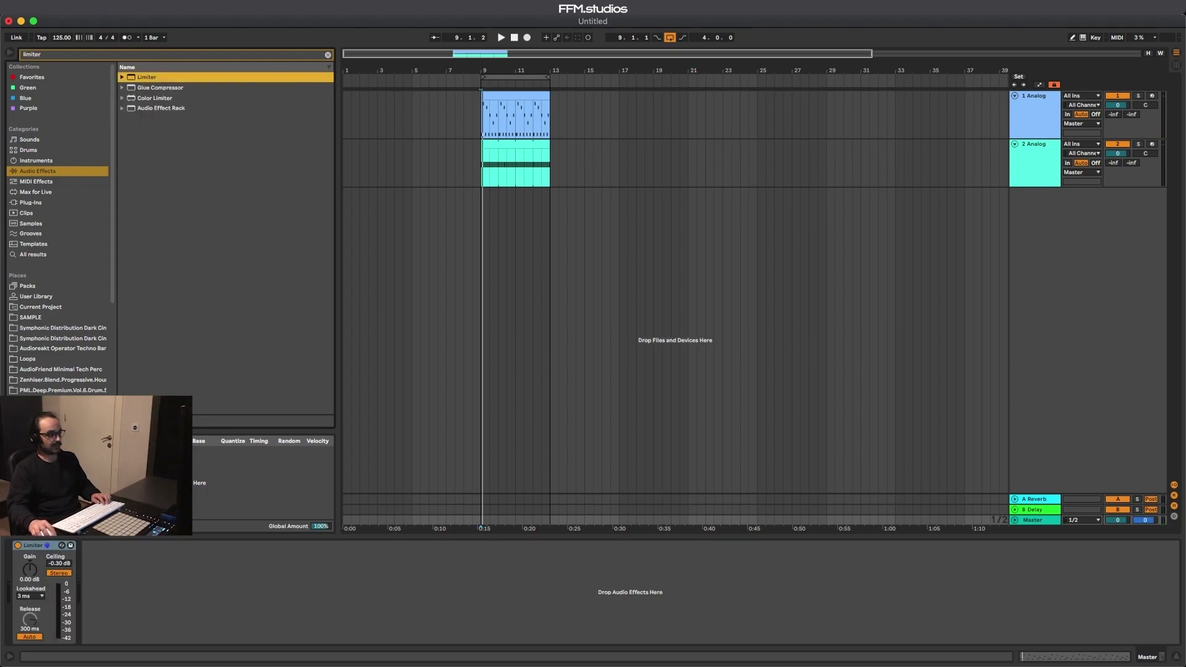
click(52, 563)
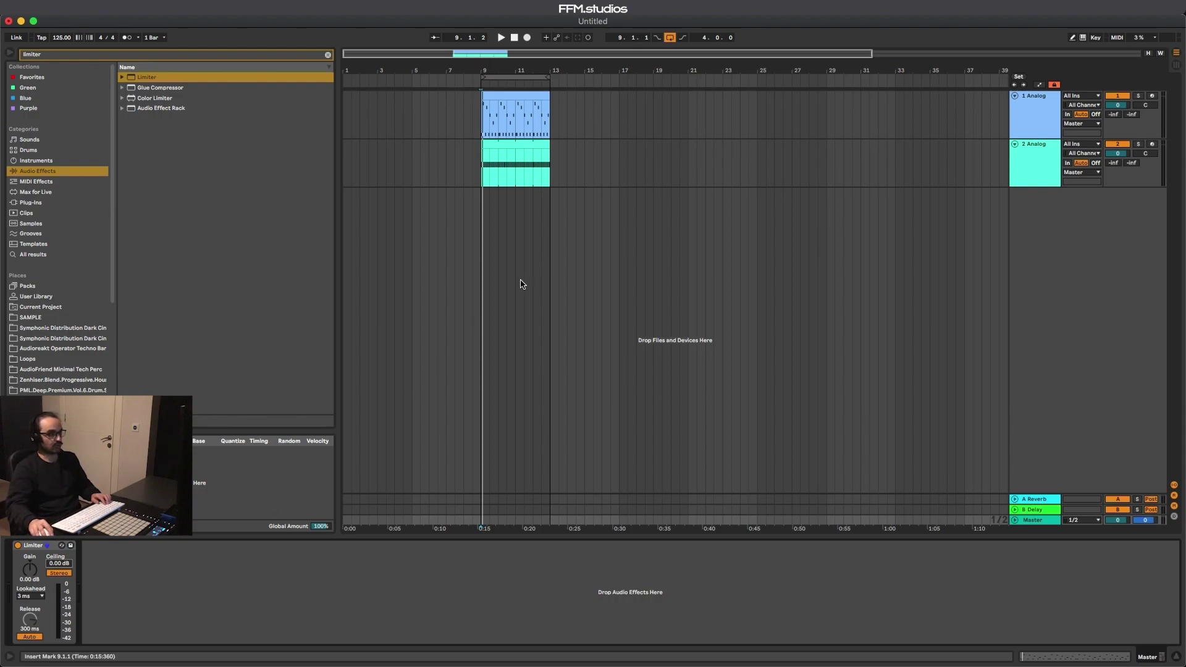
click(1058, 114)
click(1057, 169)
click(1038, 523)
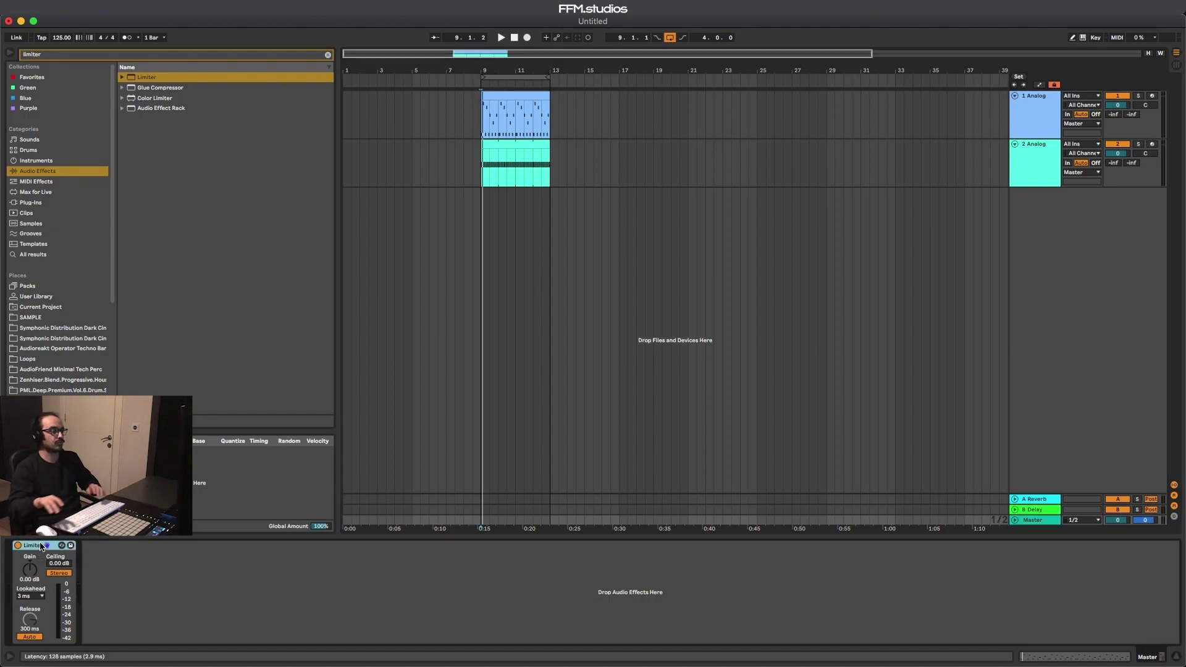
Show 2 Analog's Overdrive, Saturator, OTT and Reverb chain and listen from bar 9.
click(1032, 152)
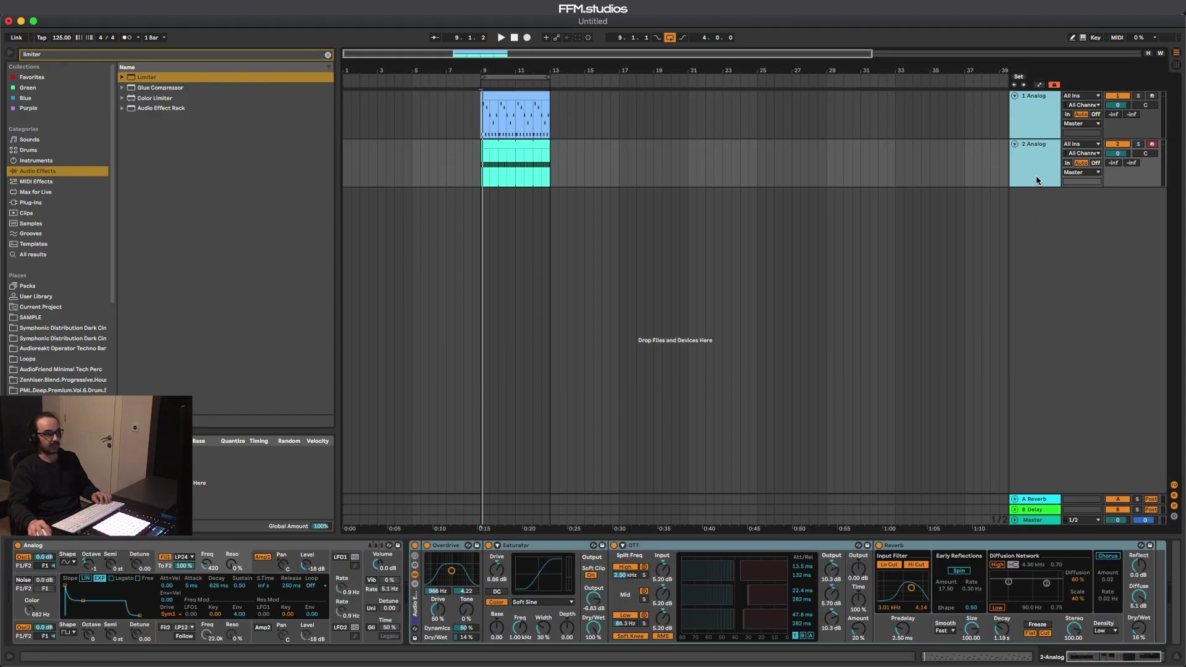
key(space)
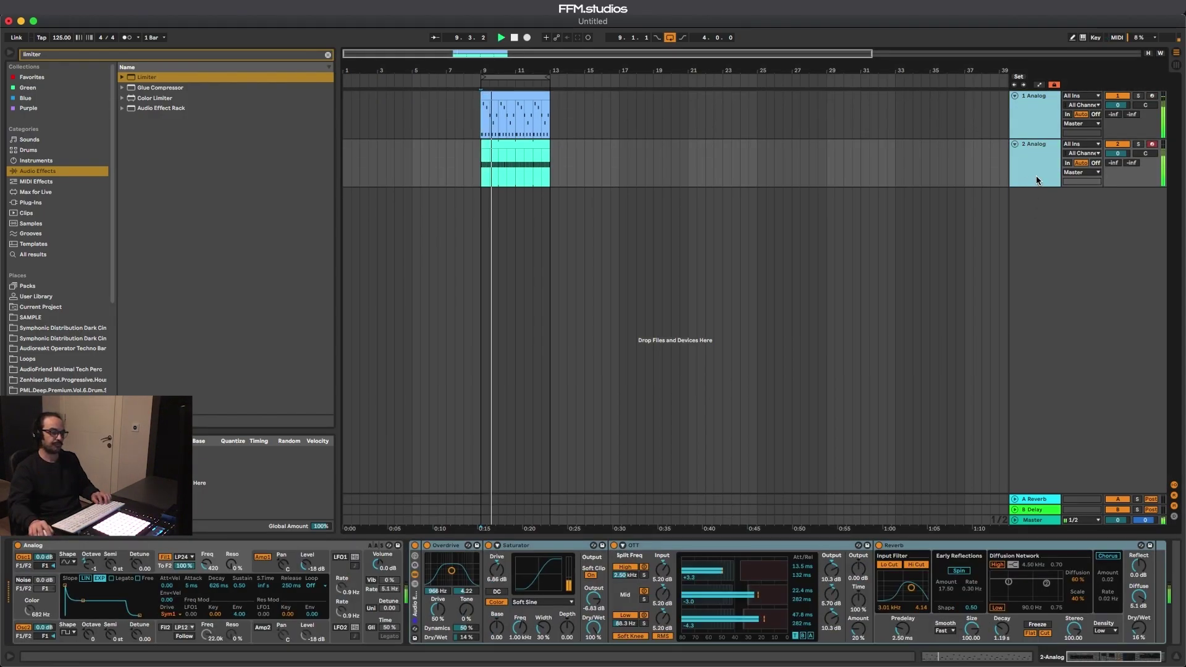
key(space)
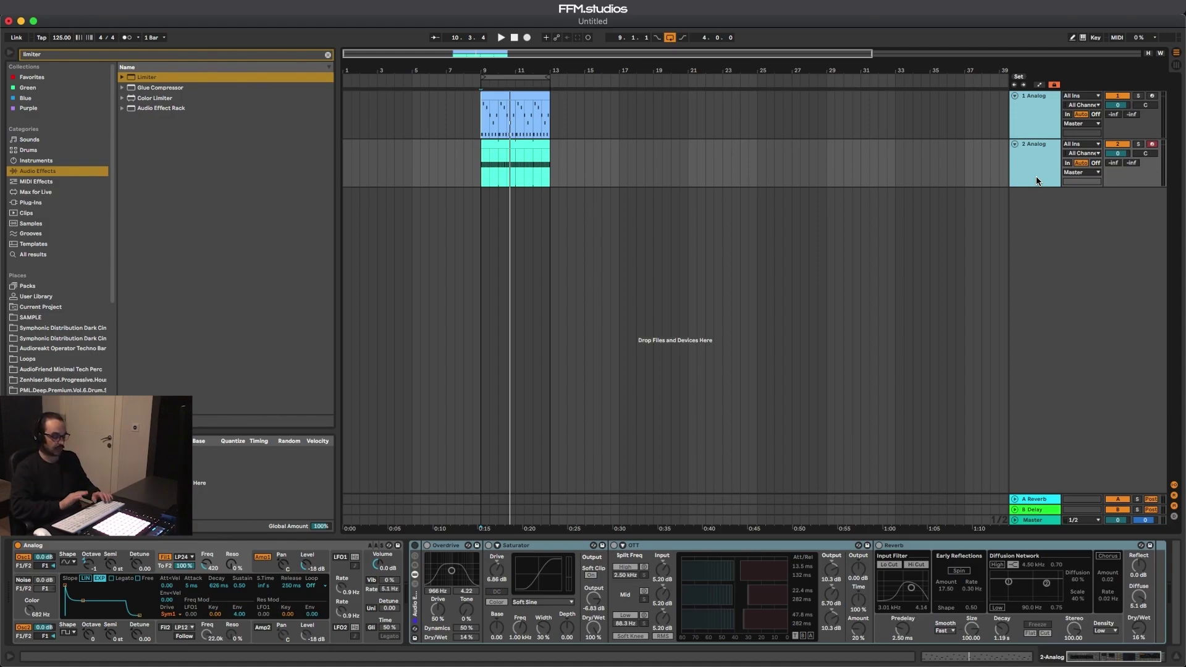
key(space)
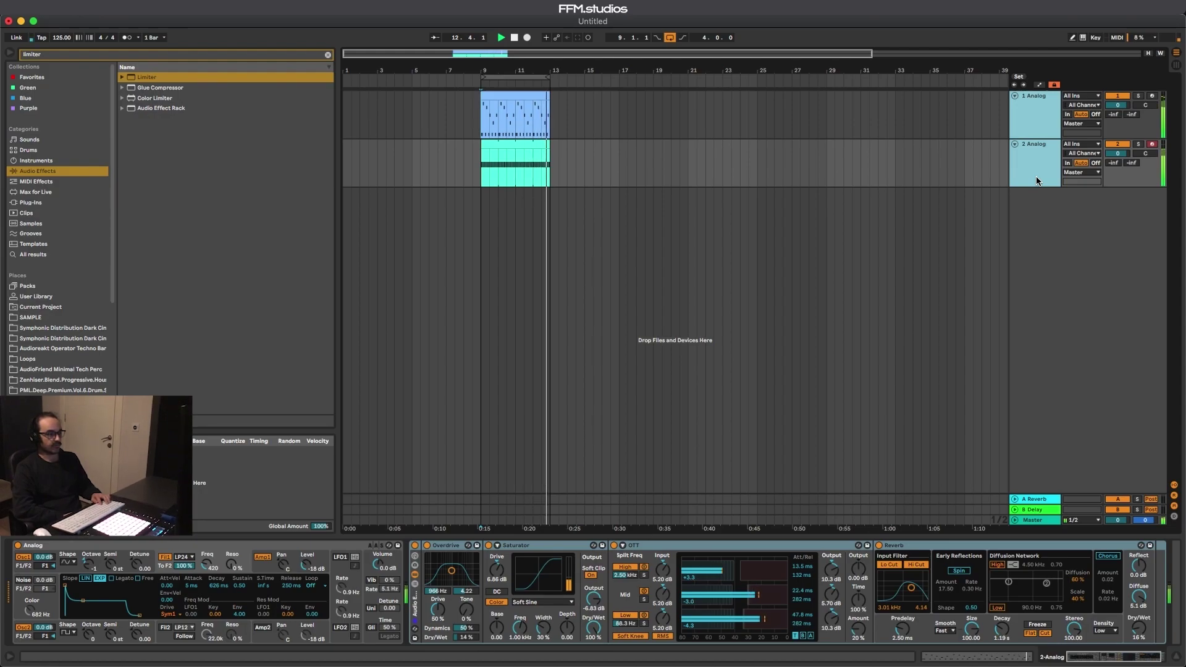
key(space)
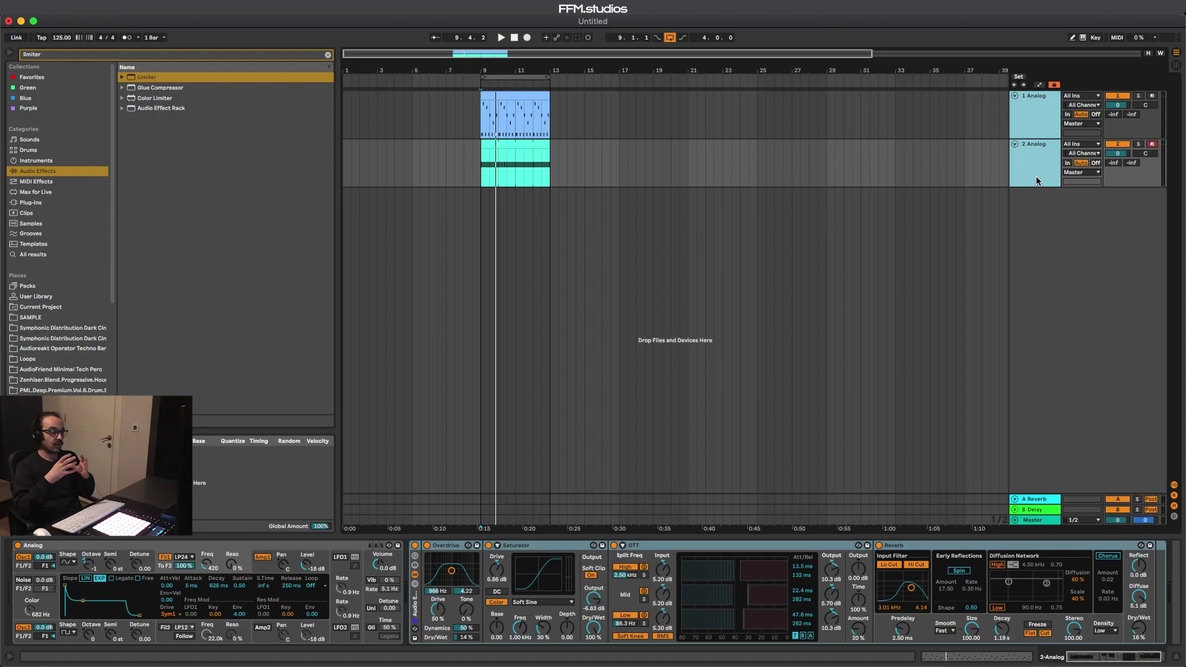